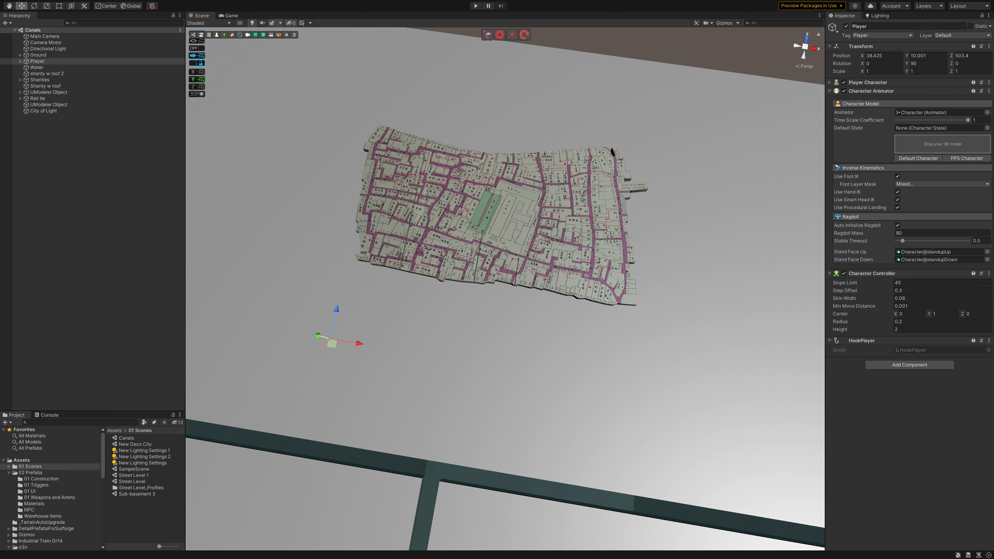
Step: Orbit around the map and frame the Player to look at the scene from several angles
right_drag(411, 174, 405, 154)
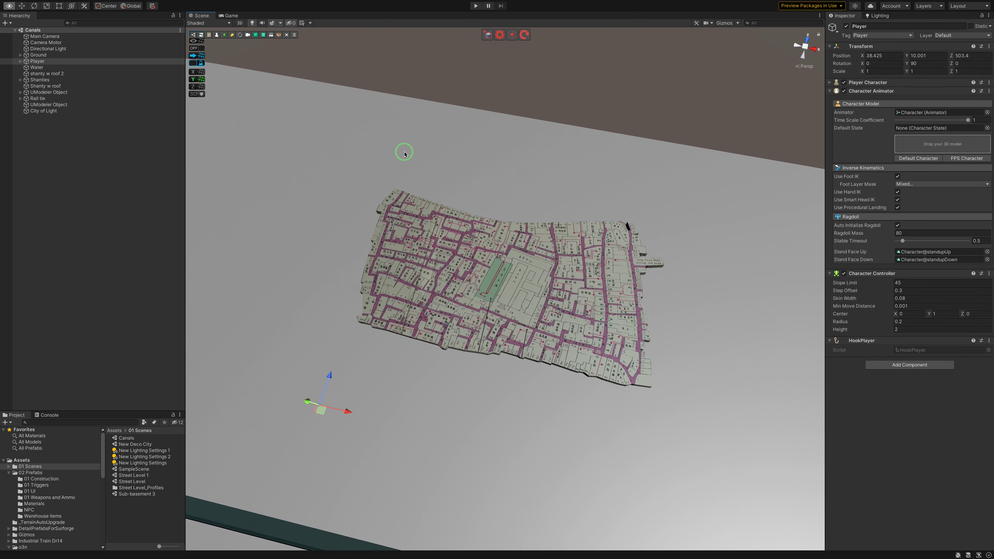
right_drag(404, 153, 404, 151)
click(806, 48)
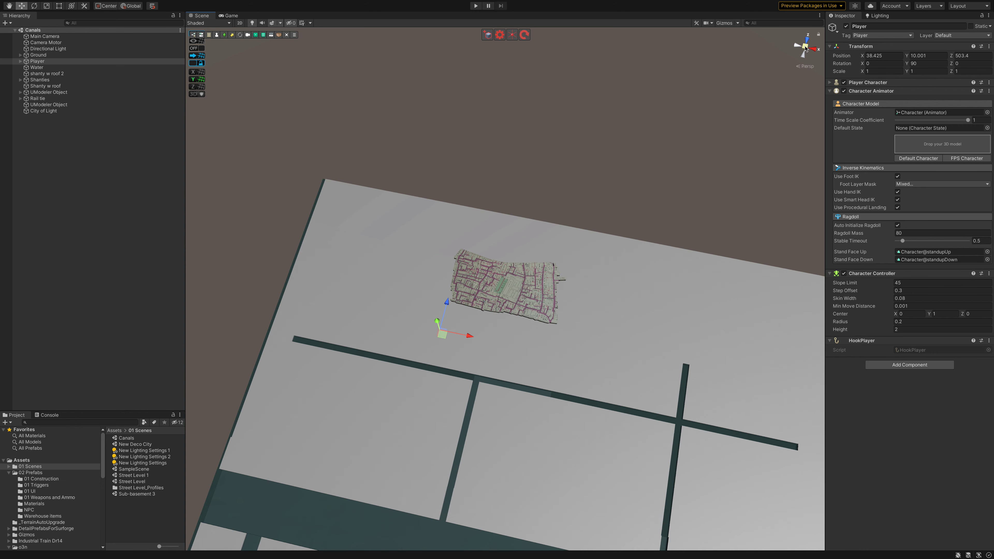
click(806, 48)
click(805, 48)
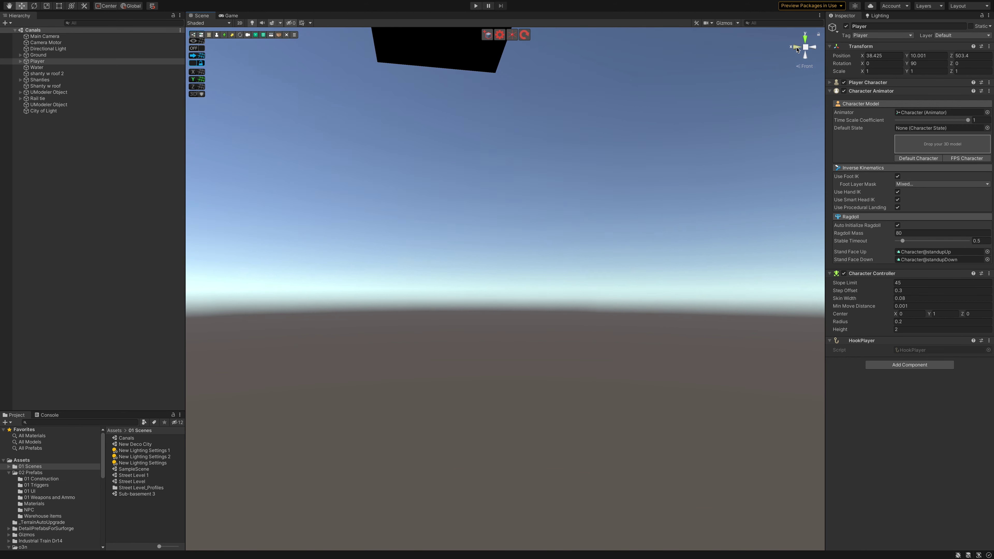
click(797, 48)
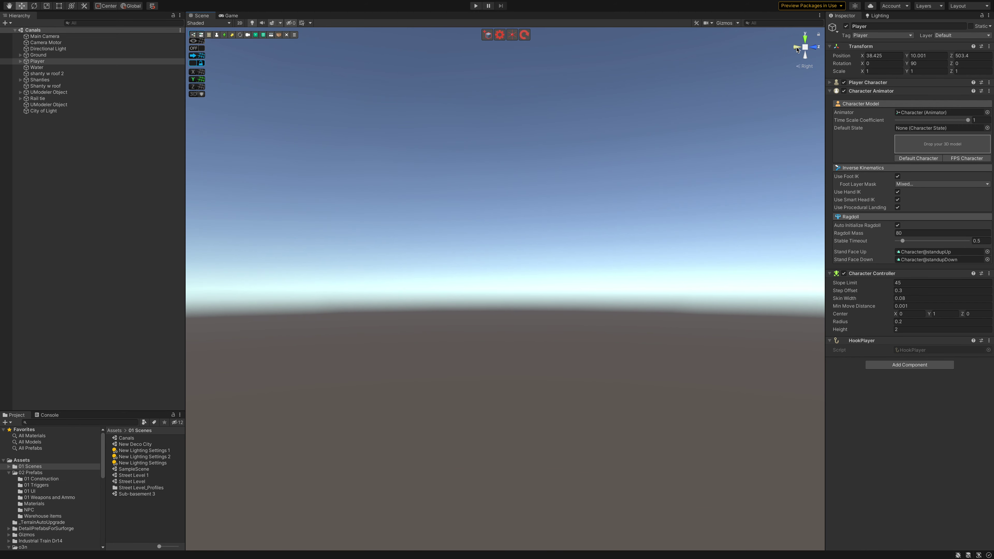
scroll(451, 160, down, 3)
scroll(450, 160, down, 3)
right_drag(451, 154, 443, 163)
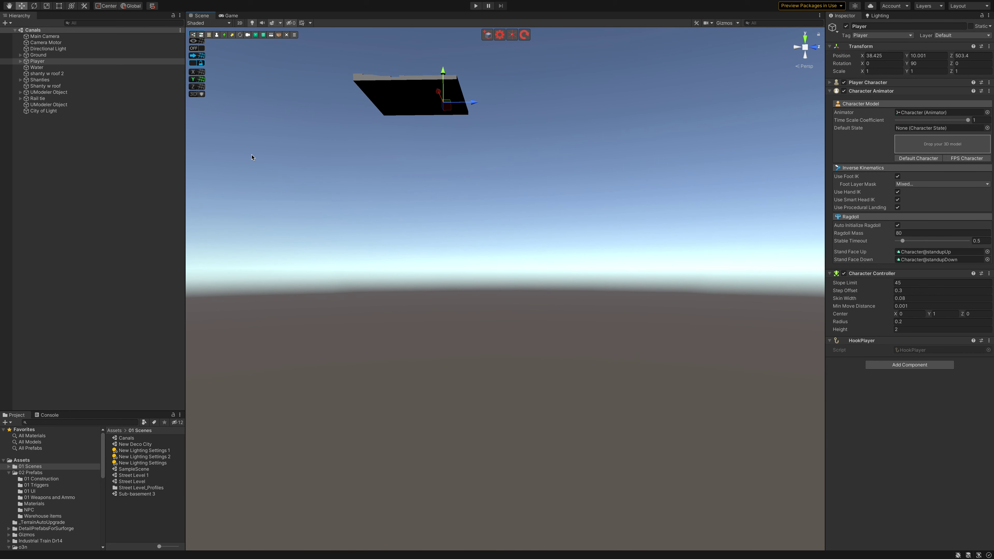
key(f)
mouse_move(439, 162)
right_down()
mouse_move(413, 159)
mouse_move(529, 228)
right_up()
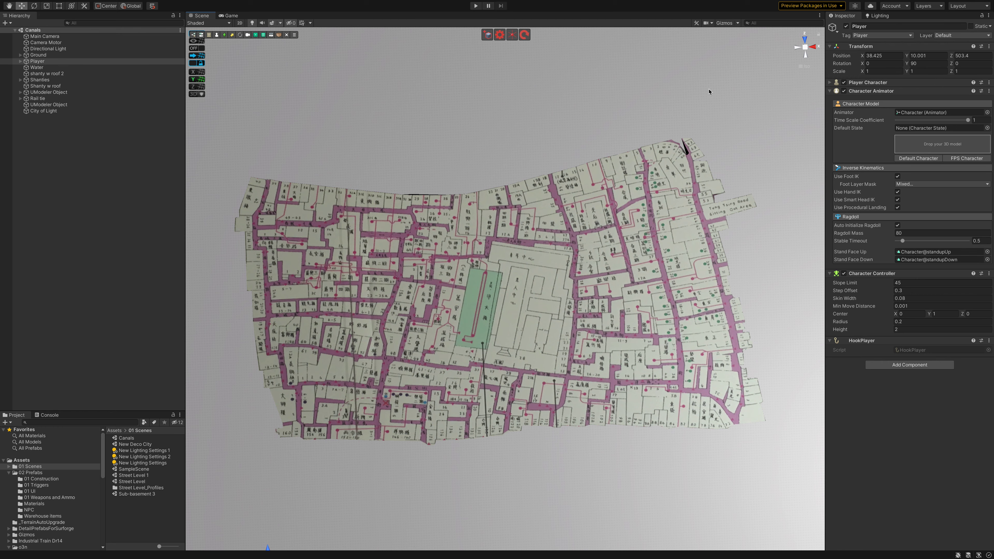
Step: Switch to a perspective top view and zoom in on the map's lower-left
click(805, 48)
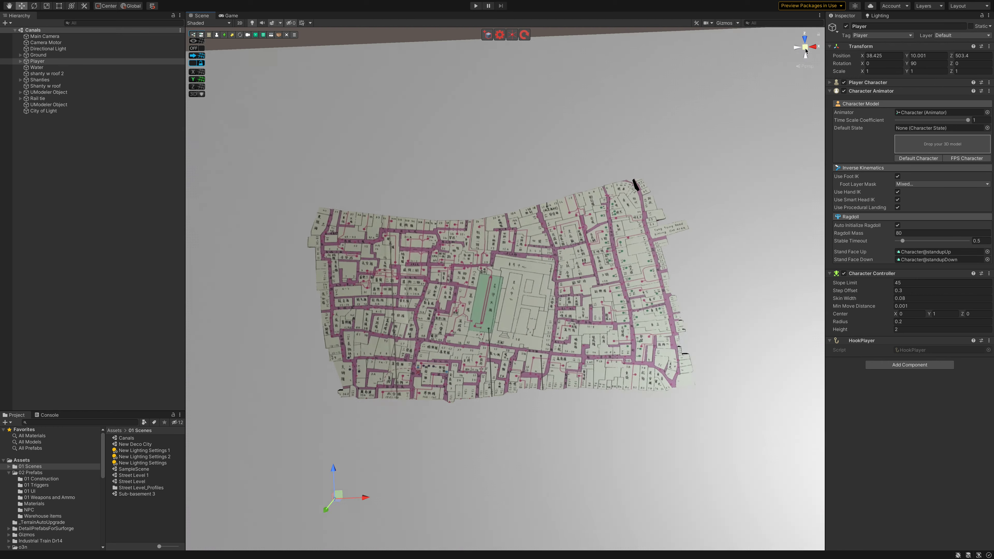
click(806, 50)
scroll(454, 409, up, 10)
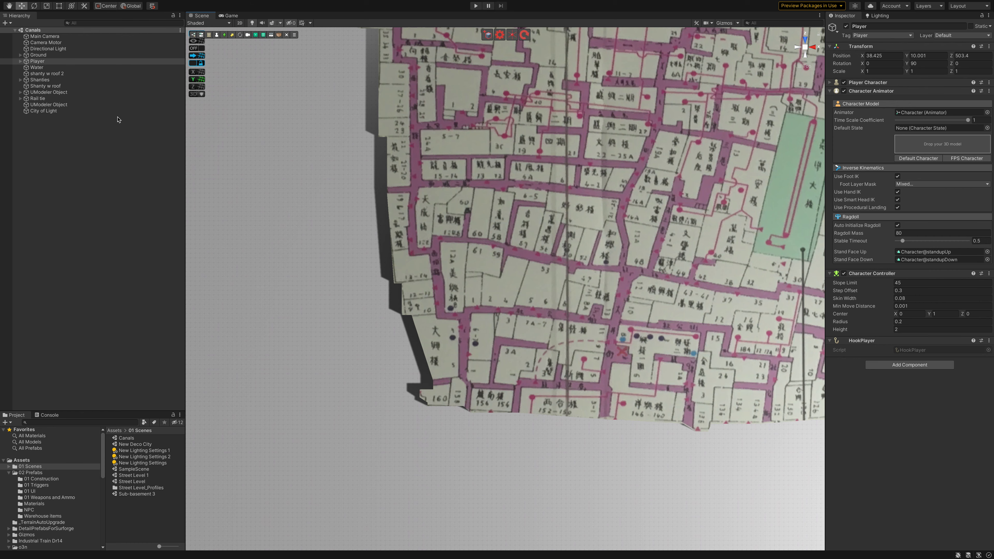
Step: On City of Light, trace a UModeler line around the bottom-edge lot 152–156 and confirm it
click(59, 111)
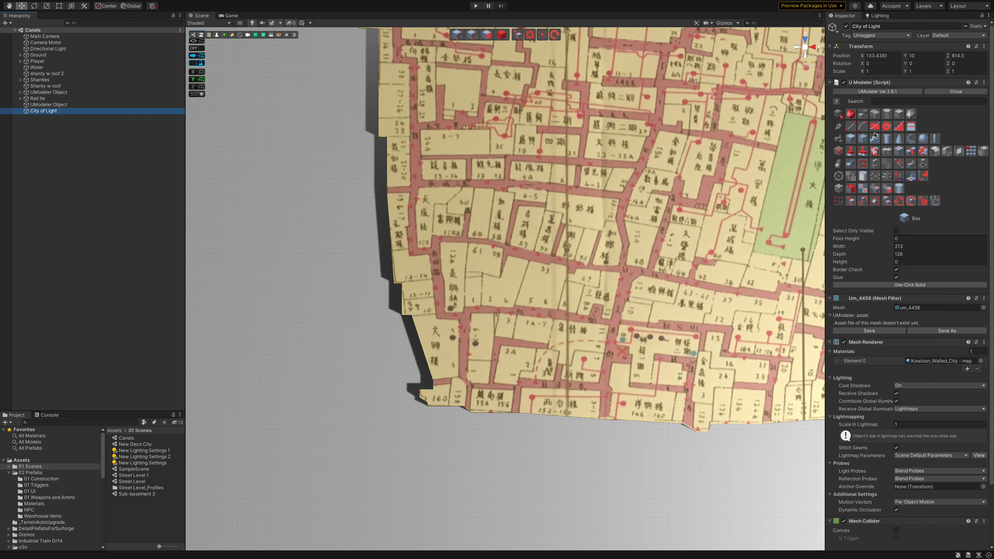
click(851, 126)
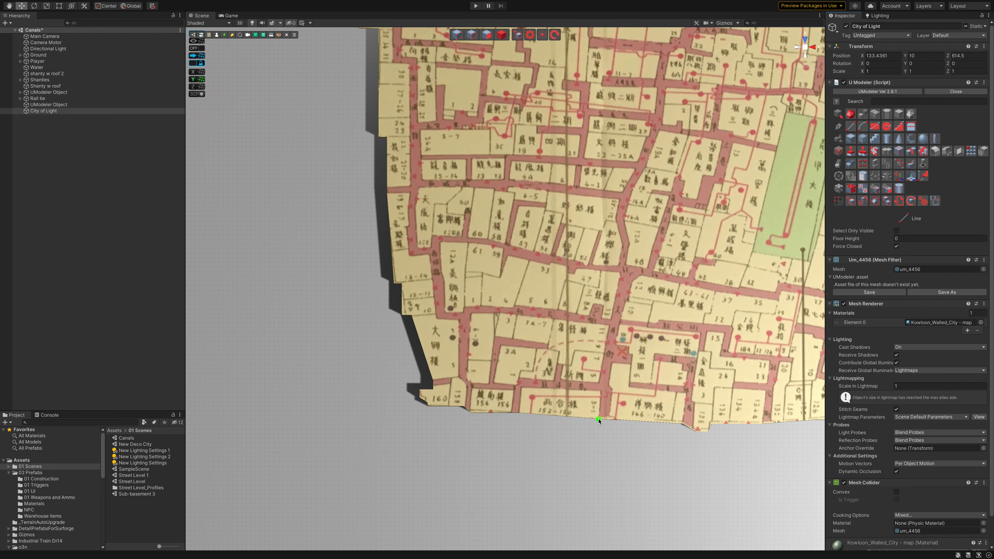
click(599, 419)
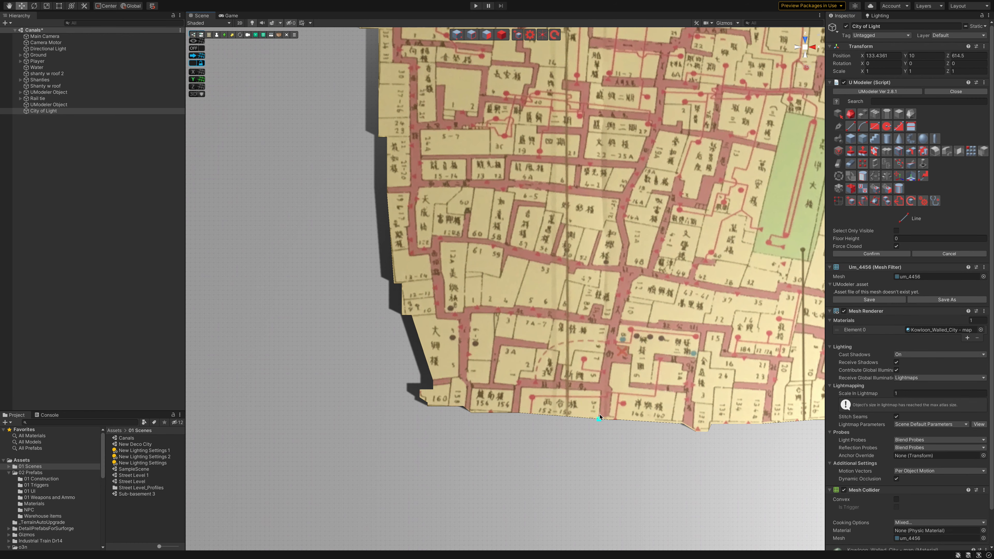
click(601, 392)
click(519, 413)
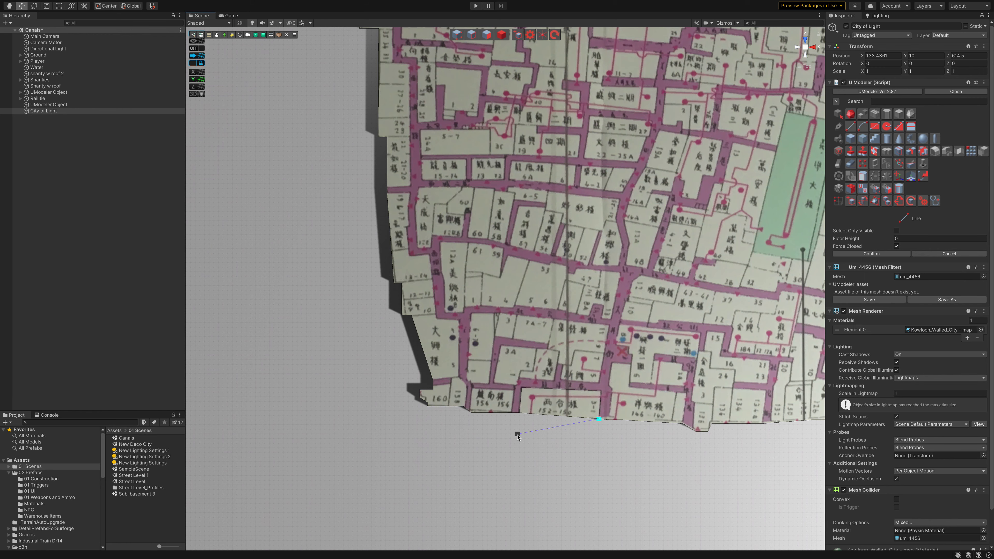
key(space)
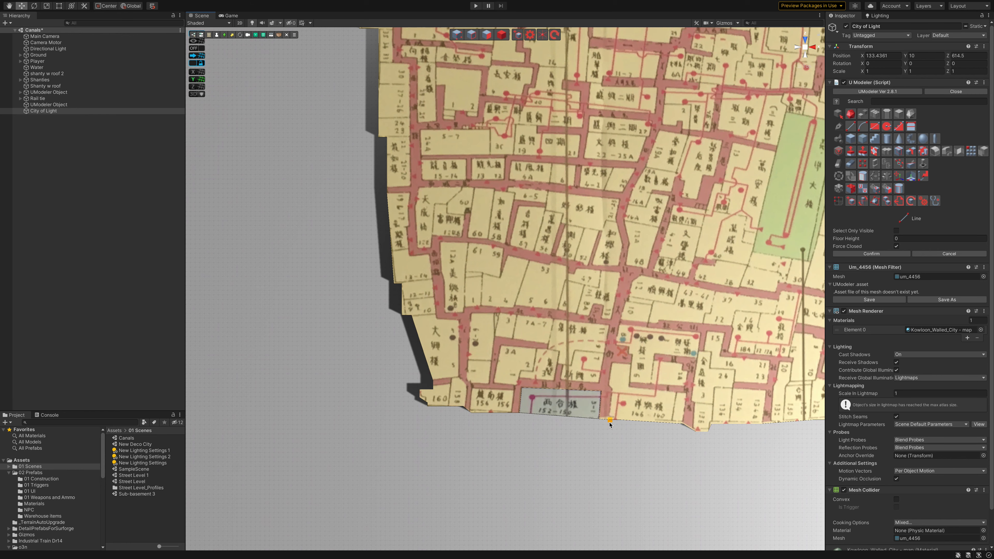
Step: Trace a line vertex by vertex around the lower-right block of lots and confirm it
click(609, 423)
click(620, 326)
click(702, 334)
click(708, 334)
click(724, 334)
click(720, 357)
click(770, 361)
click(767, 384)
click(734, 383)
click(765, 391)
click(762, 424)
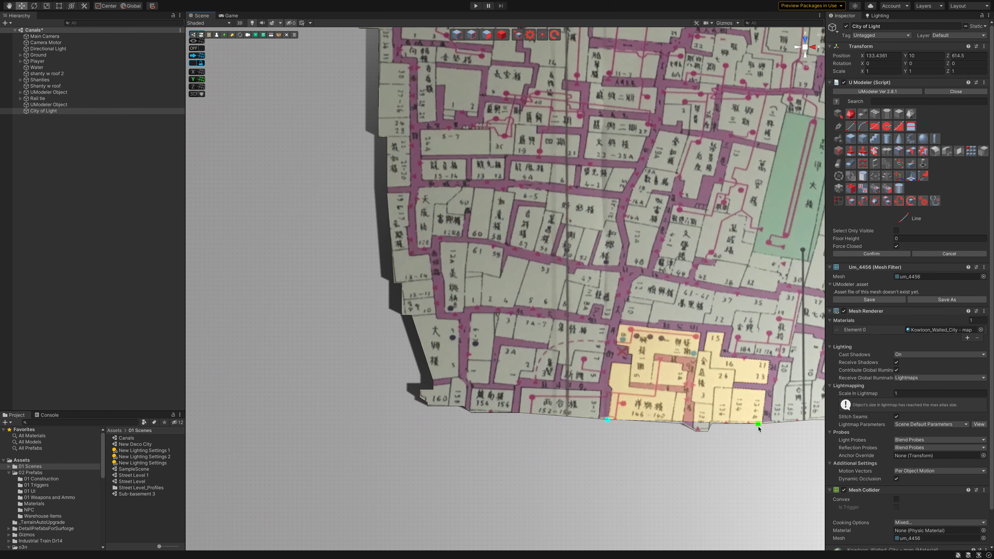
click(870, 253)
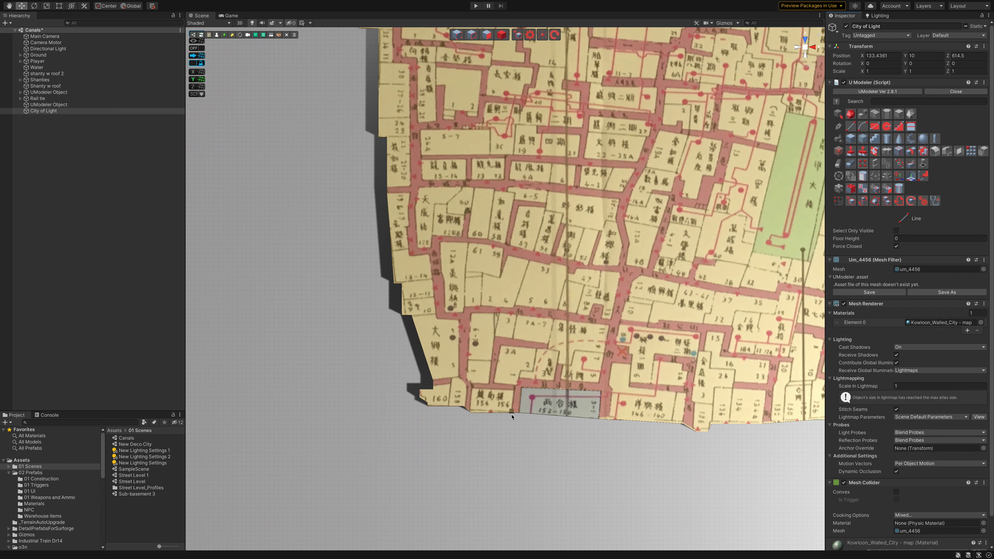
Step: Cut off the small bottom-left corner piece with a two-point line
click(511, 416)
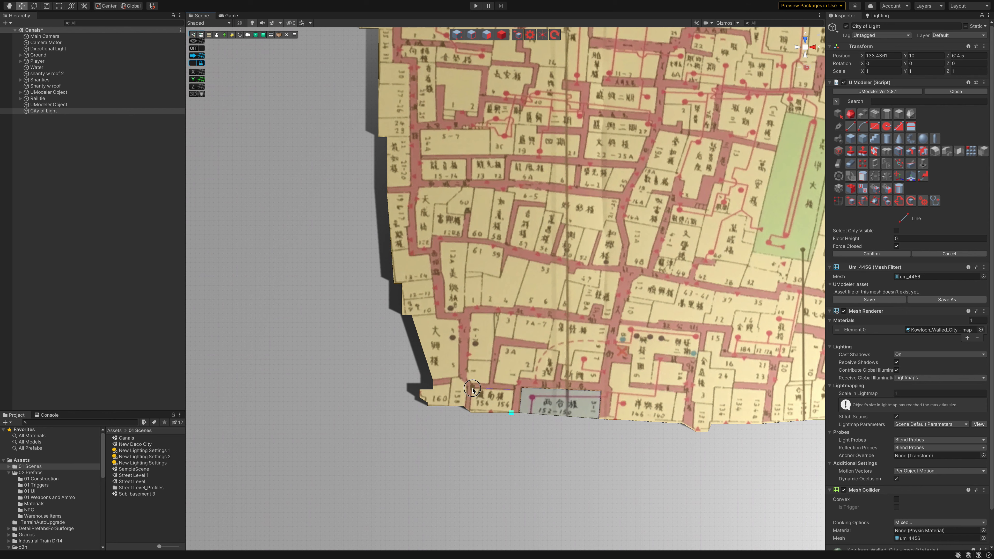
click(470, 413)
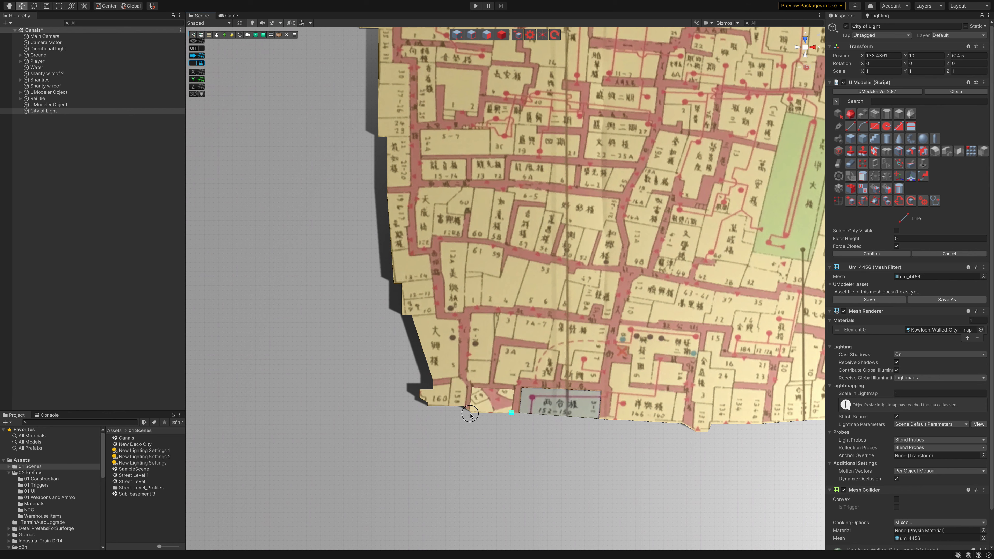
key(space)
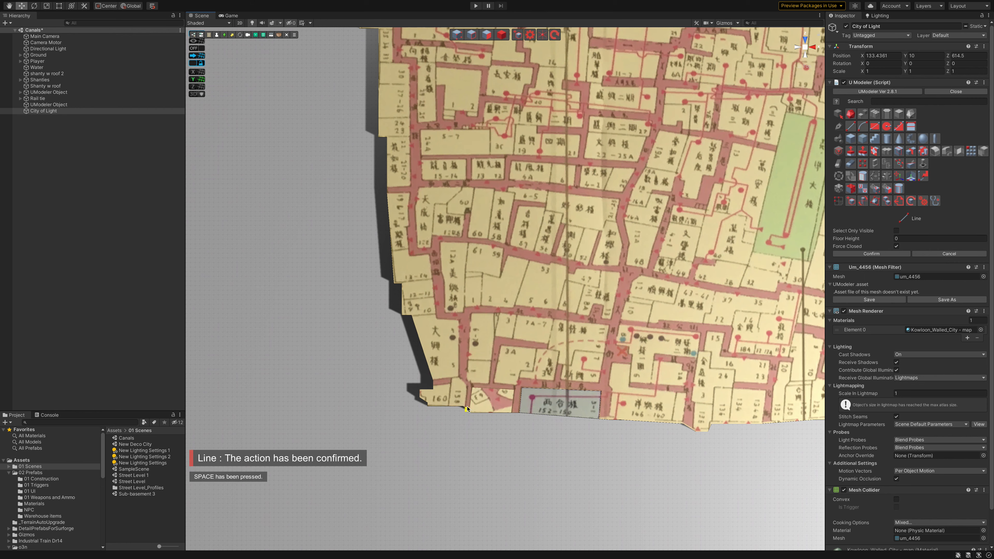
Step: Trace a line up the map's left edge to split off the strip of lots
click(465, 408)
click(459, 378)
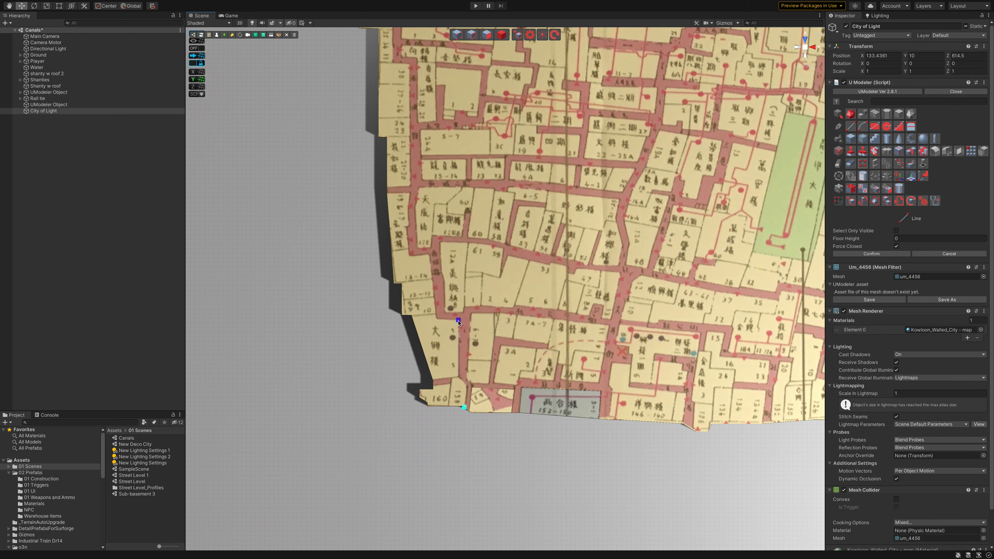
click(459, 320)
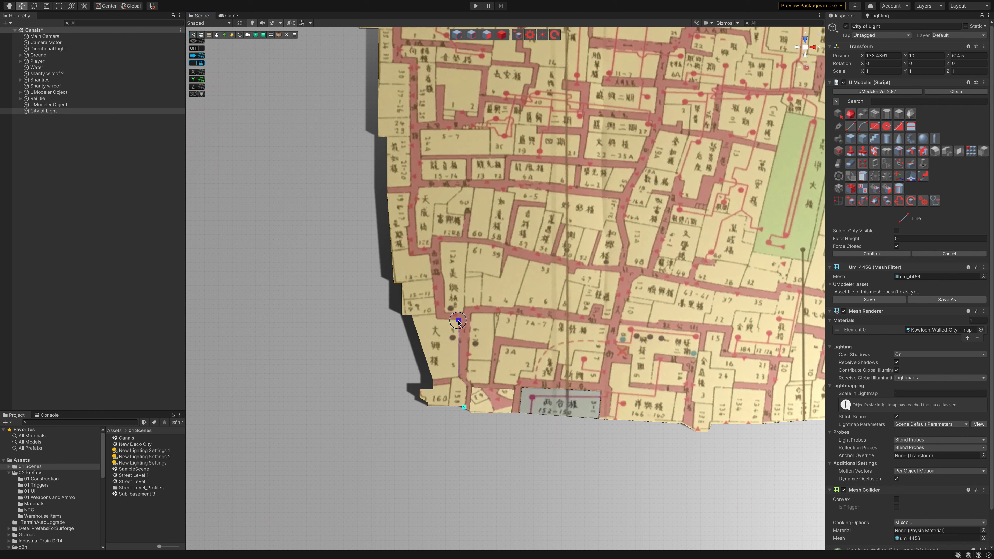
click(436, 319)
click(414, 256)
click(405, 227)
click(385, 195)
key(space)
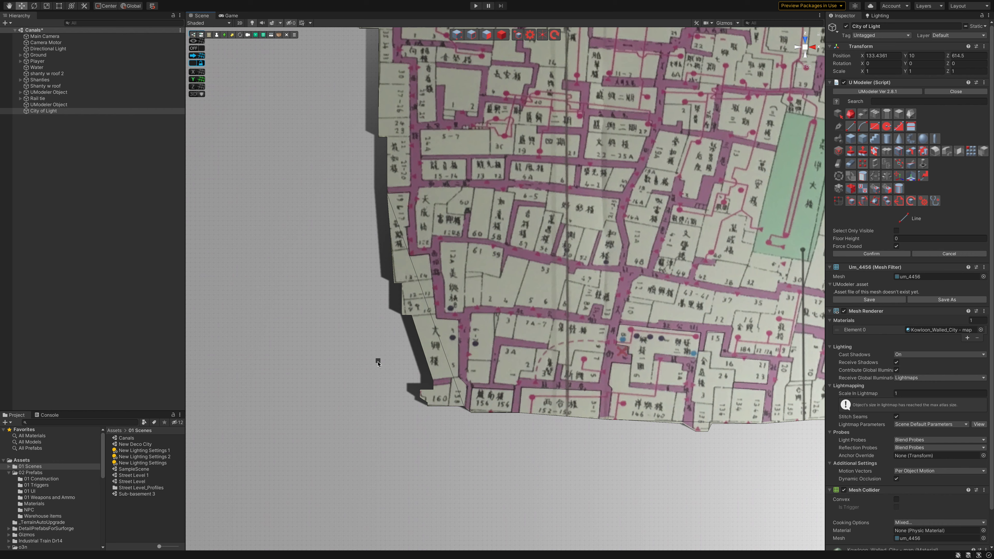
Step: Undo the left-edge cut, turn off Force Closed, and recommit it as an open line
key(ctrl+z)
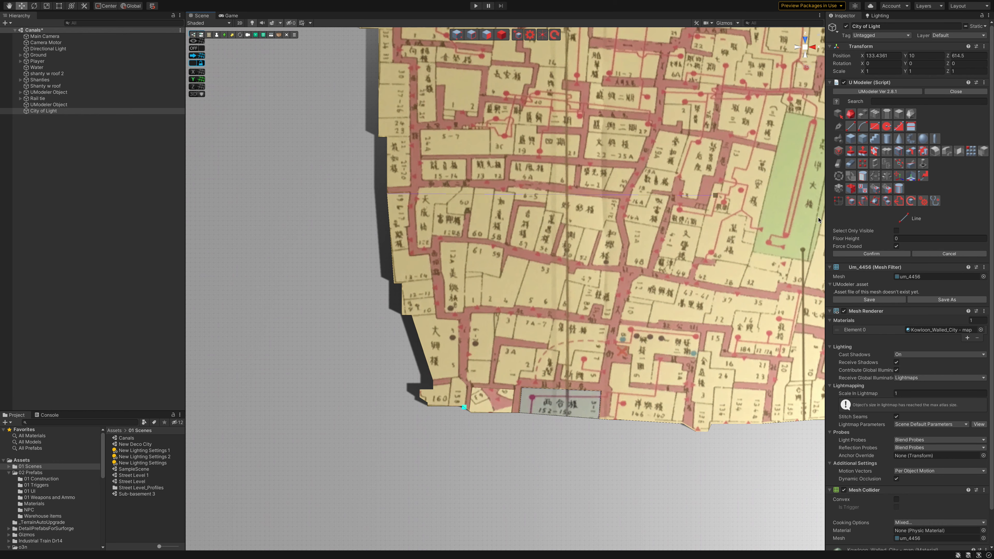
key(space)
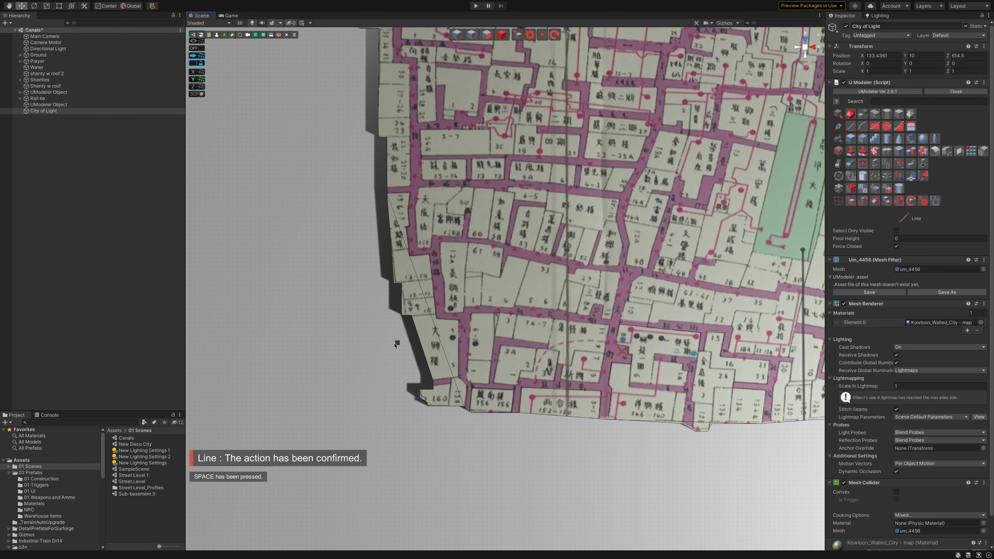
key(ctrl+z)
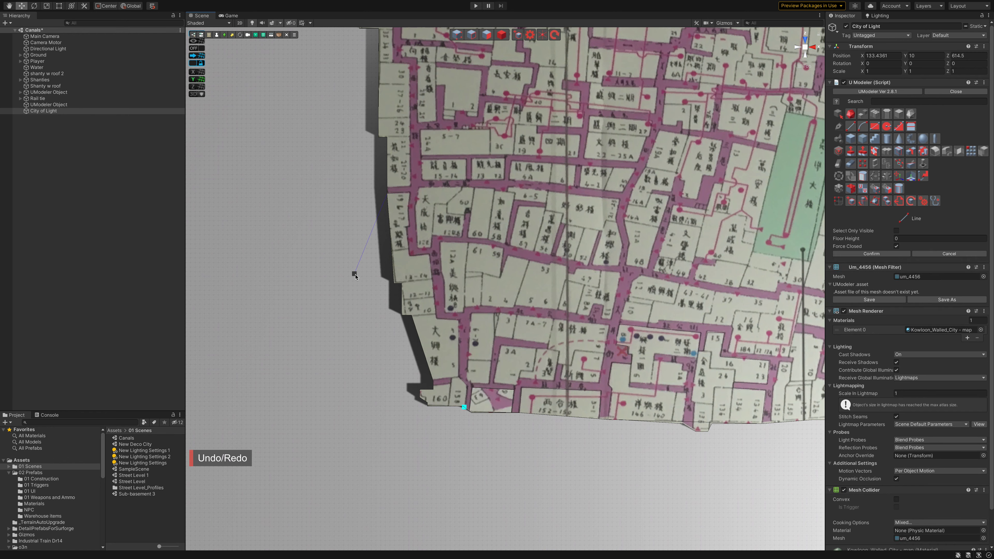
click(896, 246)
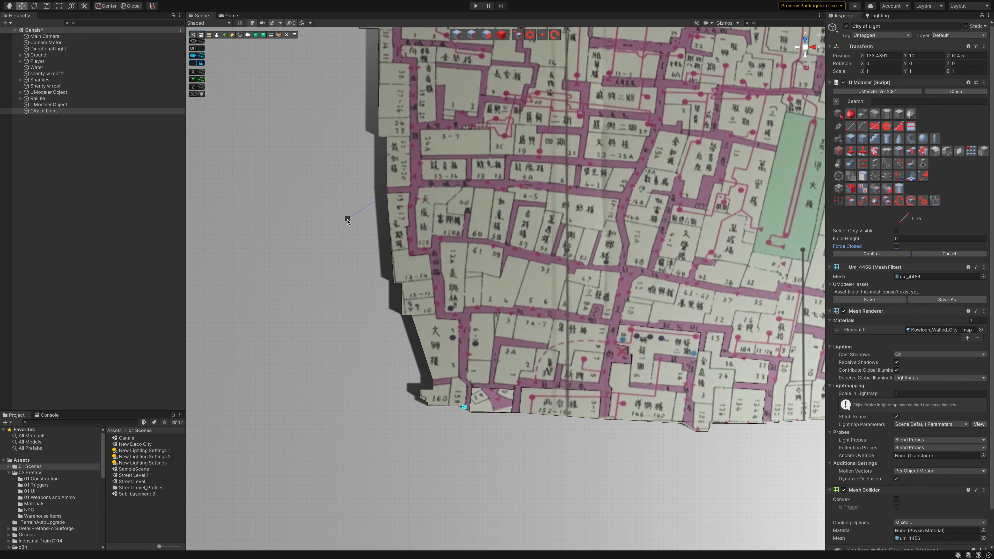
key(Return)
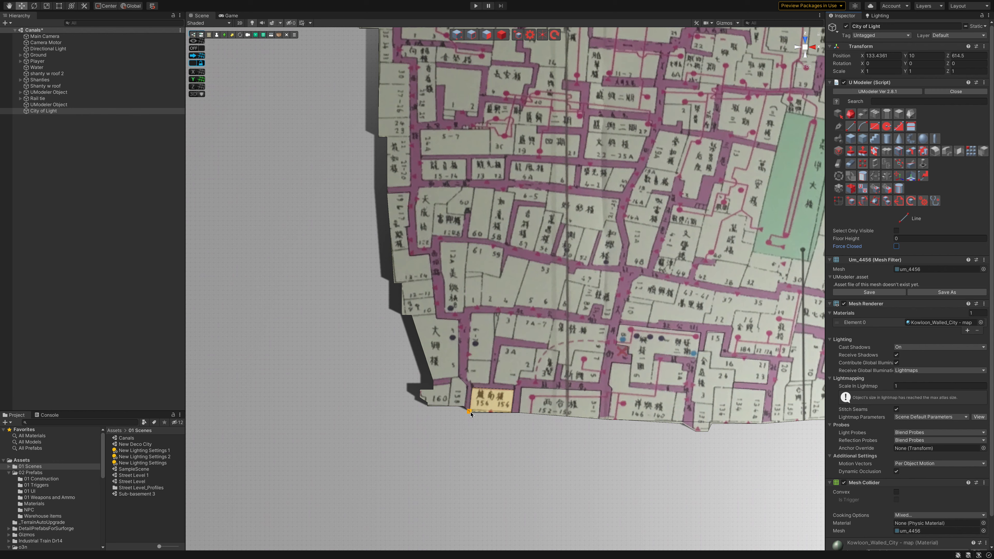
click(470, 412)
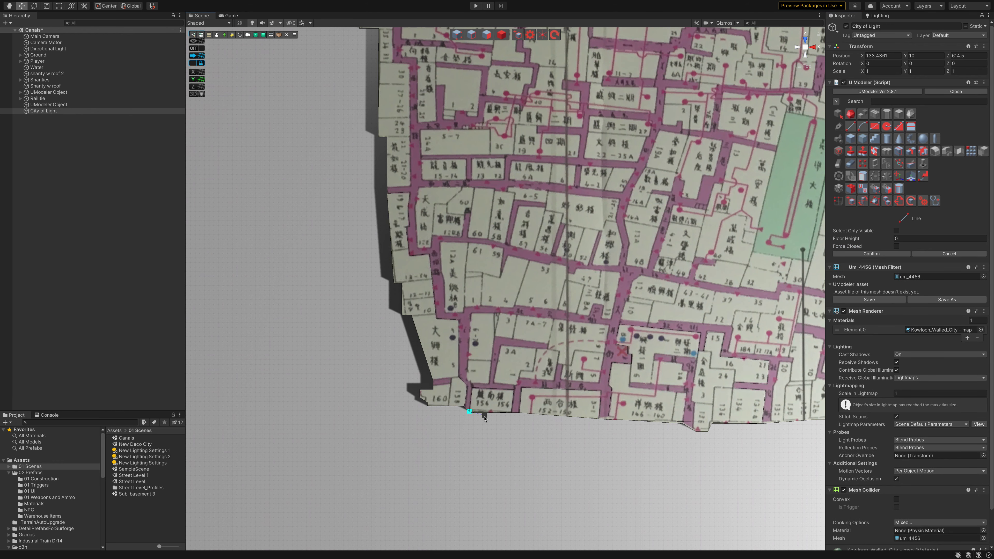
key(Escape)
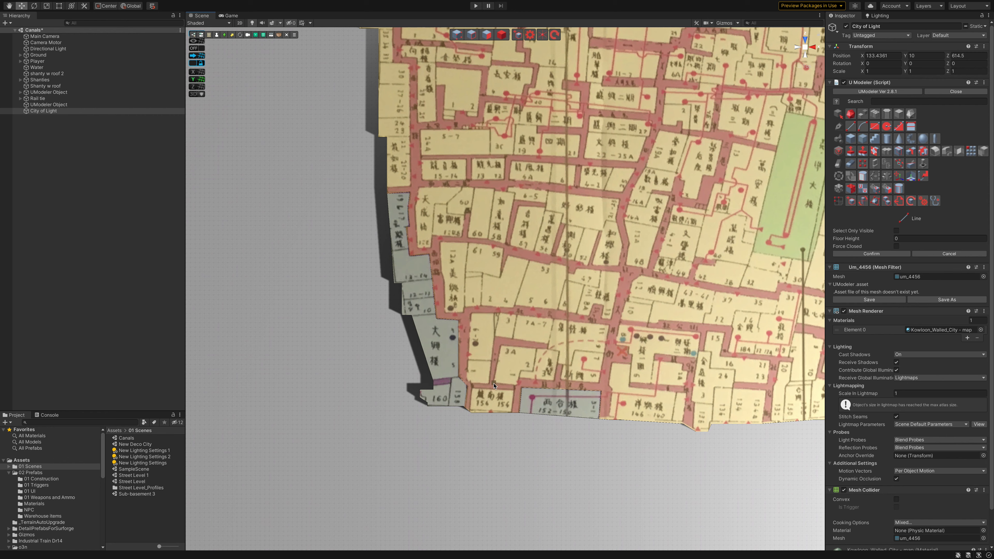
Step: Trace the alley outline from the bottom edge up to the road corners
click(492, 383)
click(500, 346)
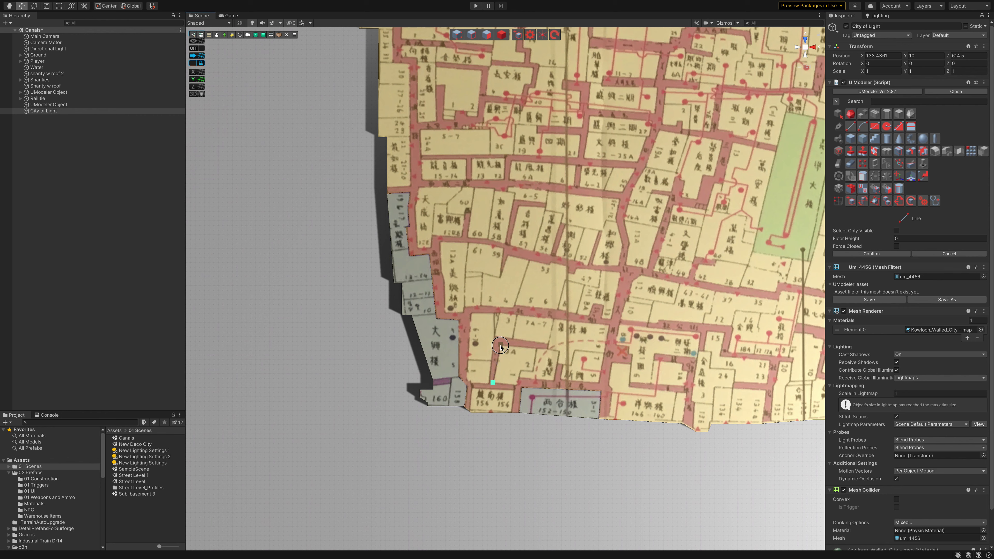
click(537, 349)
click(547, 349)
click(494, 336)
click(471, 314)
click(493, 314)
Step: Bring the alley outline back along the road to the bottom edge and confirm the cut
click(517, 316)
click(599, 383)
click(553, 381)
click(533, 380)
click(518, 385)
key(space)
click(469, 354)
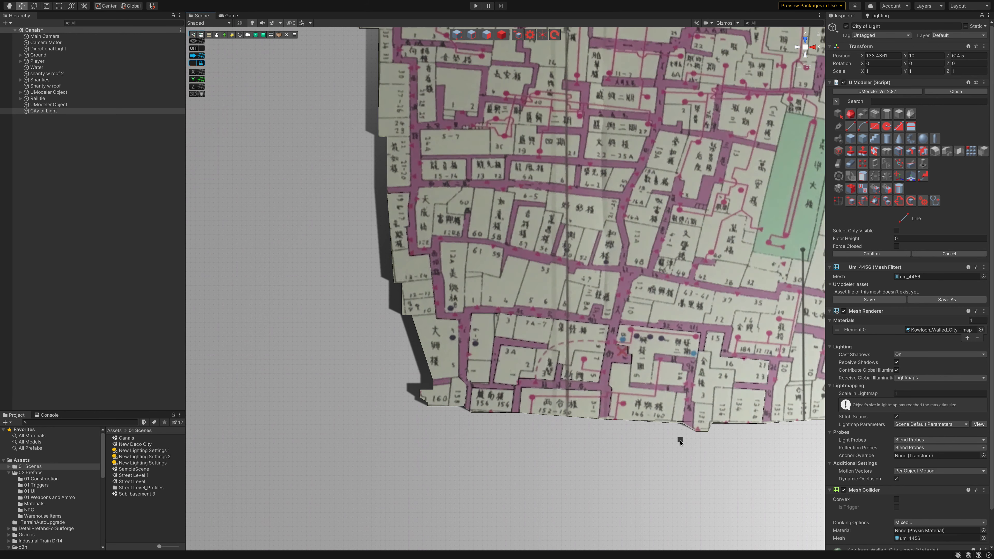
Step: Trace the alleyway outline from the snapped alley points down to the bottom edge and confirm
click(682, 426)
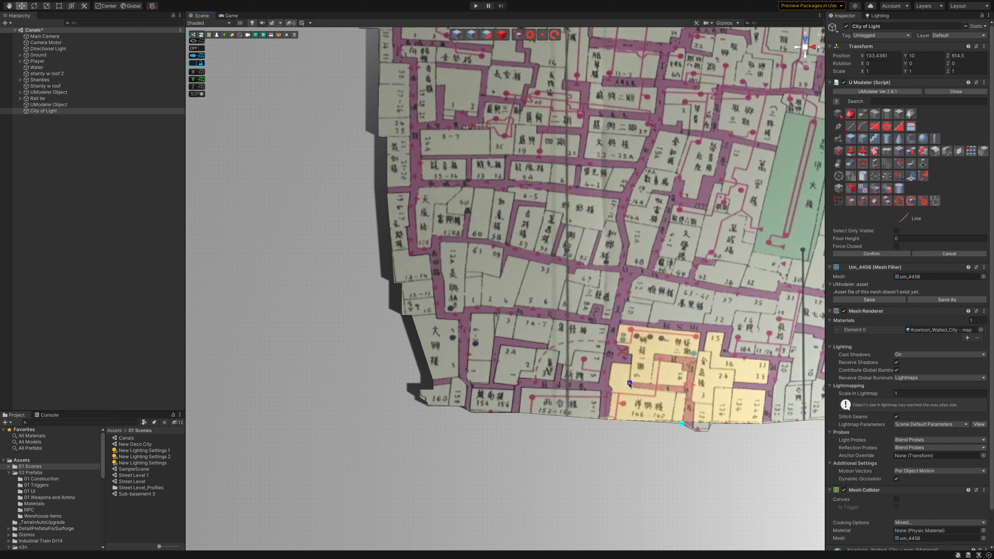
click(630, 382)
click(684, 387)
click(655, 353)
click(696, 358)
click(694, 424)
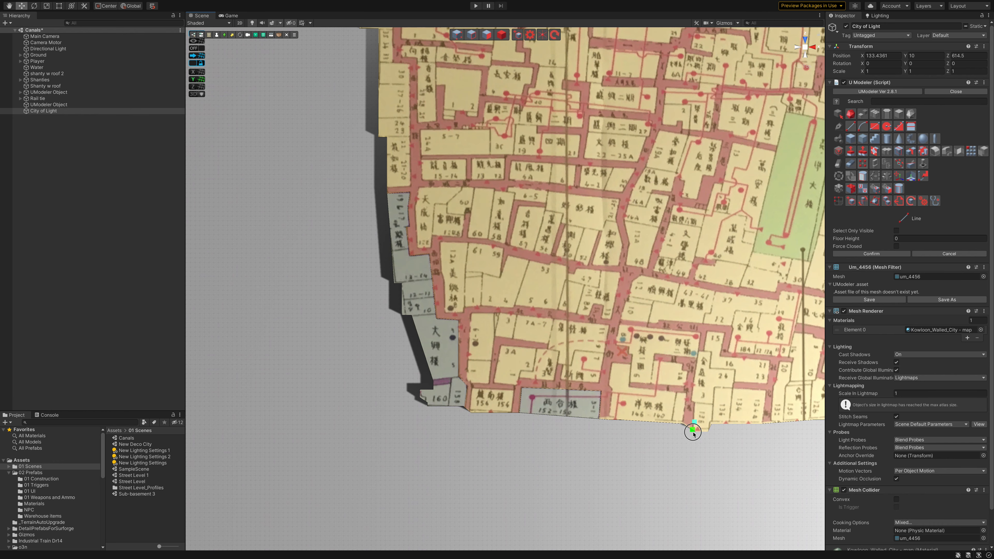
click(693, 430)
click(684, 423)
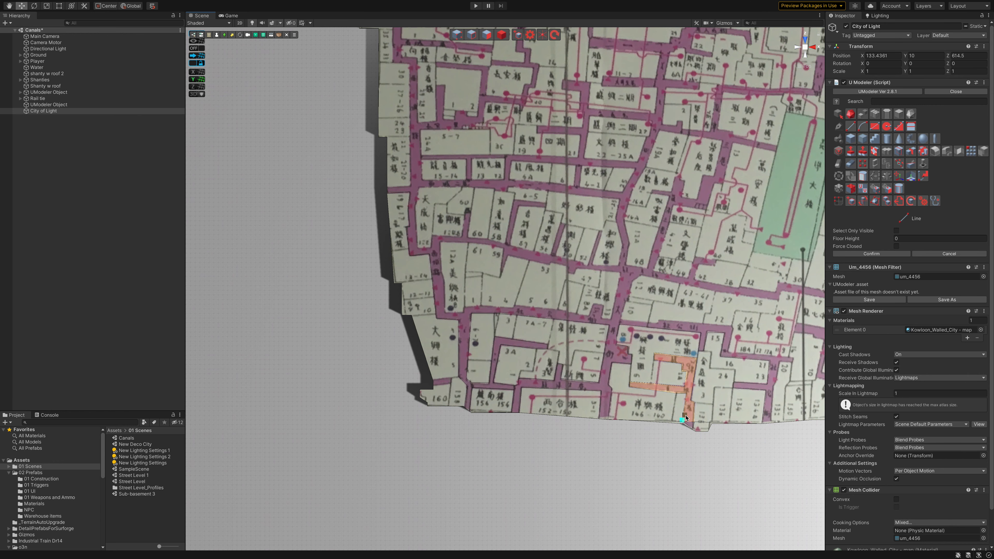
click(683, 420)
key(space)
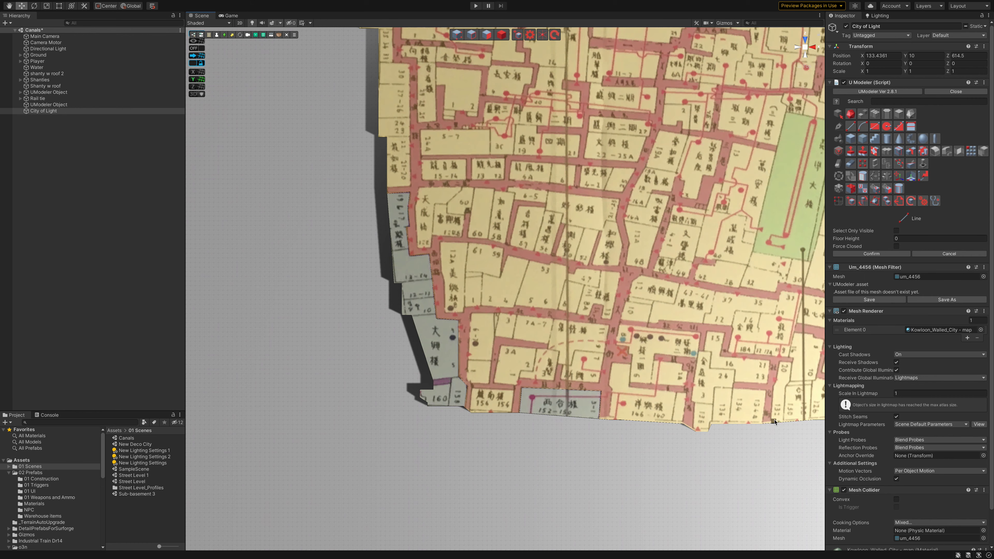
Step: Trace a line from the map edge up the alley to the road marker
middle_drag(774, 423, 560, 416)
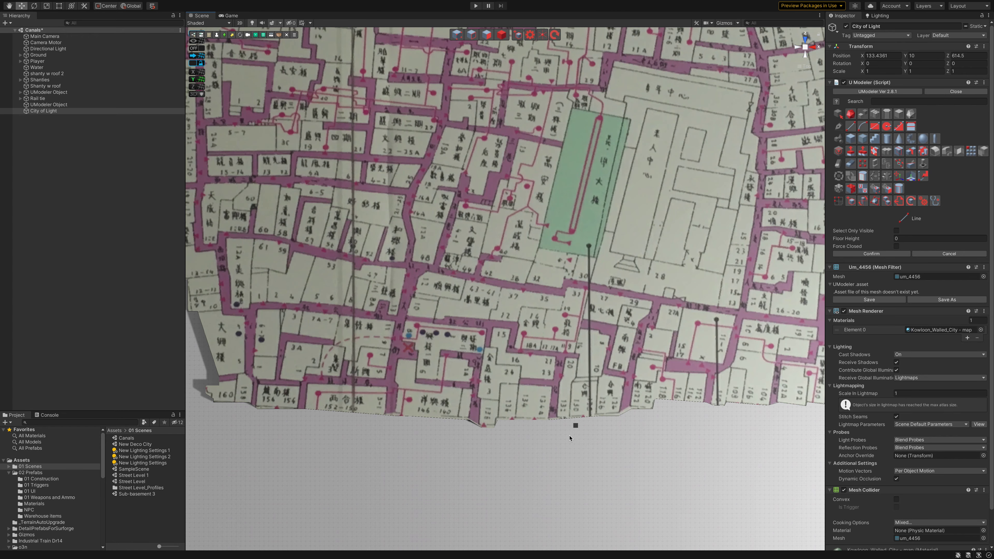
click(548, 420)
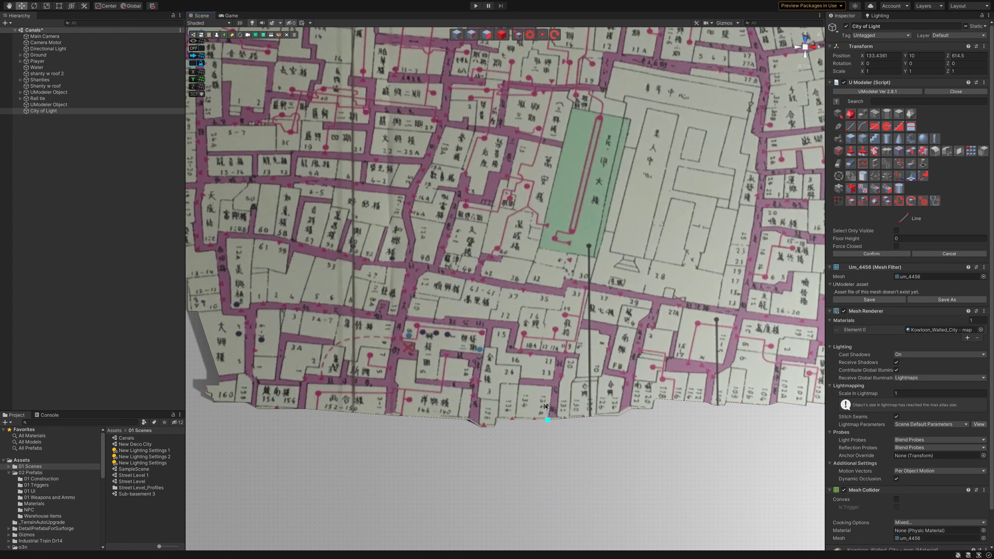
click(552, 387)
click(520, 379)
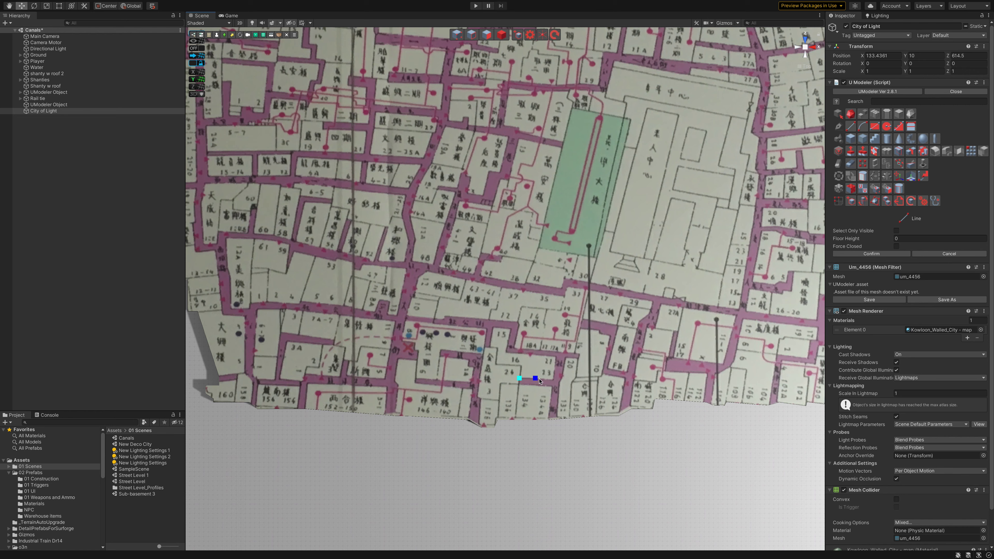
click(553, 381)
click(556, 358)
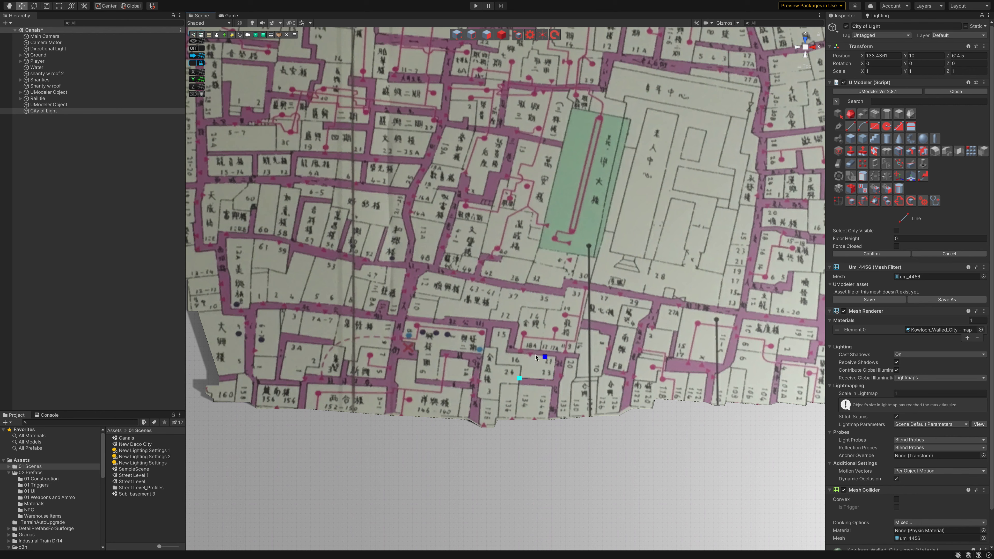
click(507, 354)
click(511, 331)
click(493, 327)
click(485, 348)
click(486, 331)
Step: Extend the line left along the street and down the side alley, then confirm
click(405, 322)
click(402, 340)
click(418, 353)
click(418, 361)
click(398, 360)
click(399, 387)
key(space)
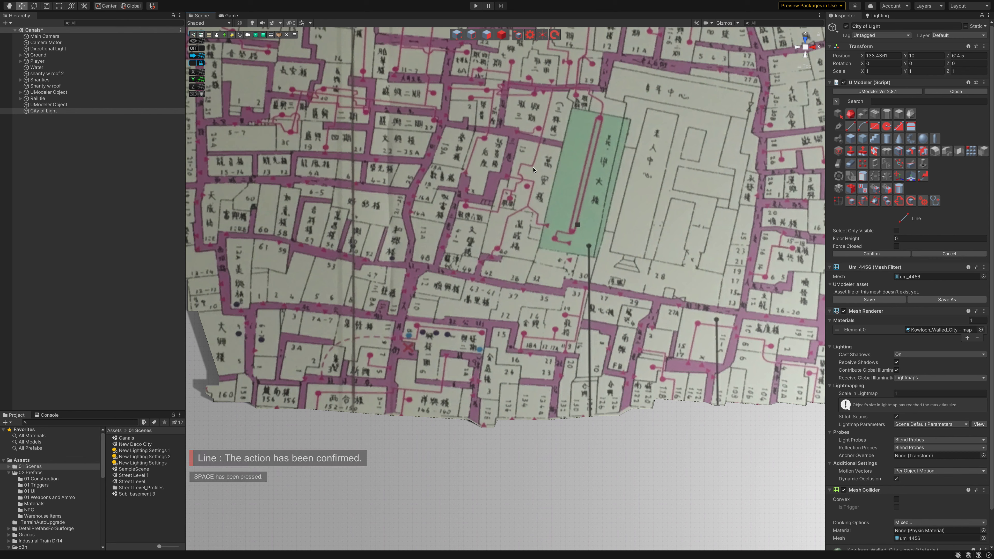
Step: Toggle Polygon and Object modes, tick Select Only Visible, and switch UModeler to Edge mode
click(487, 35)
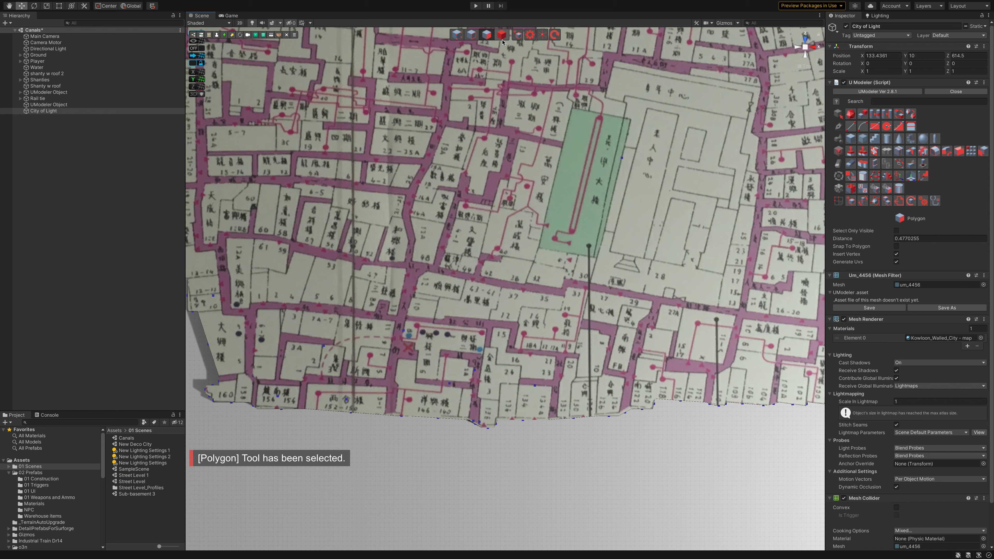
click(502, 38)
click(491, 39)
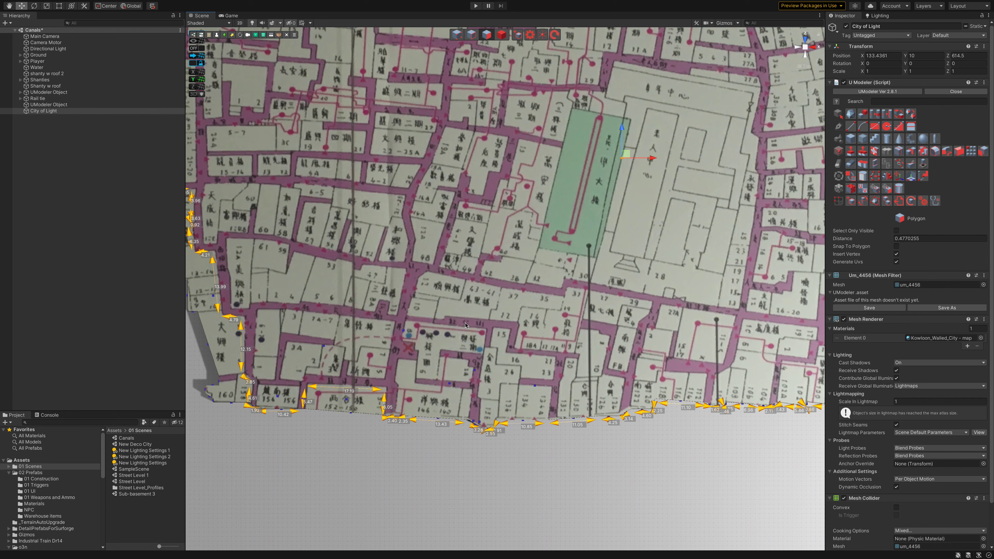
scroll(345, 298, down, 2)
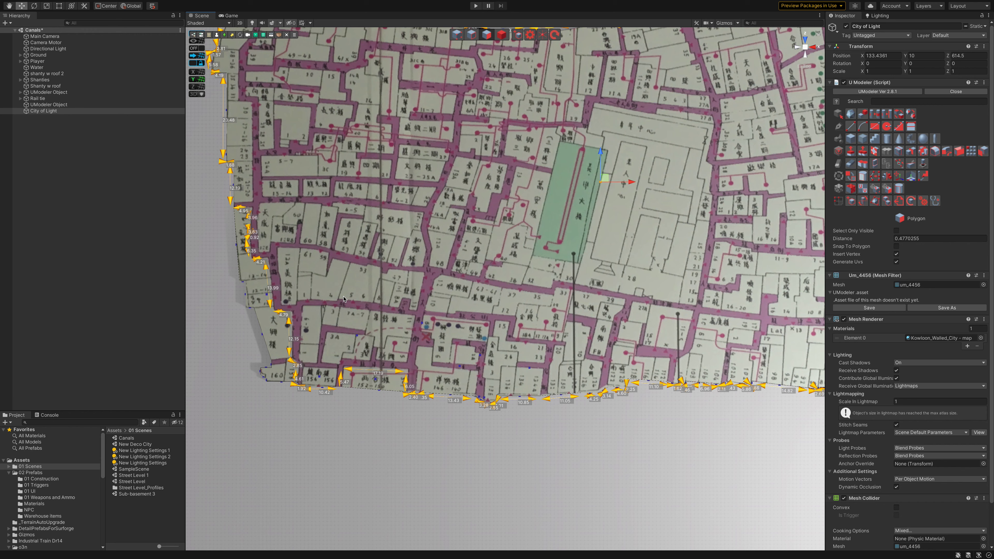
scroll(344, 298, down, 3)
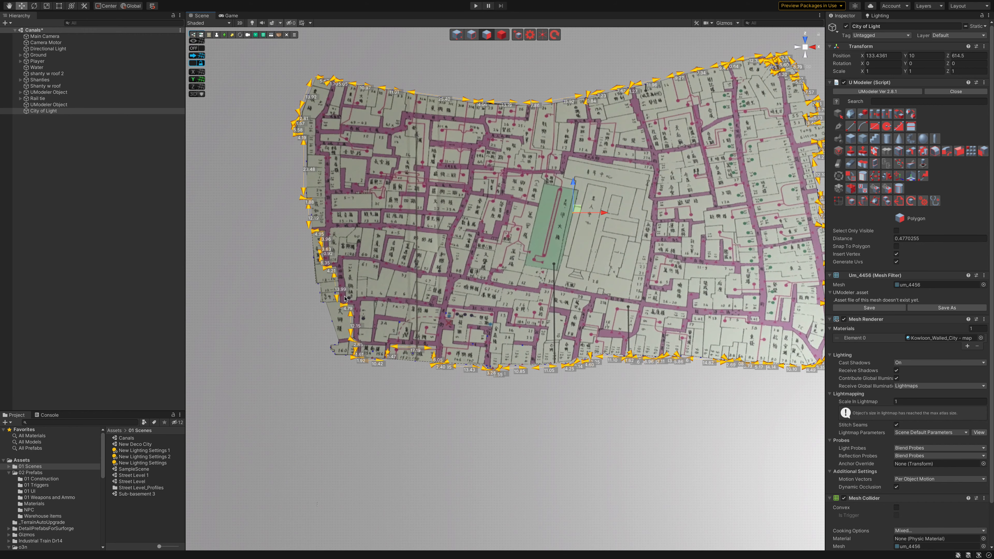
scroll(376, 323, up, 3)
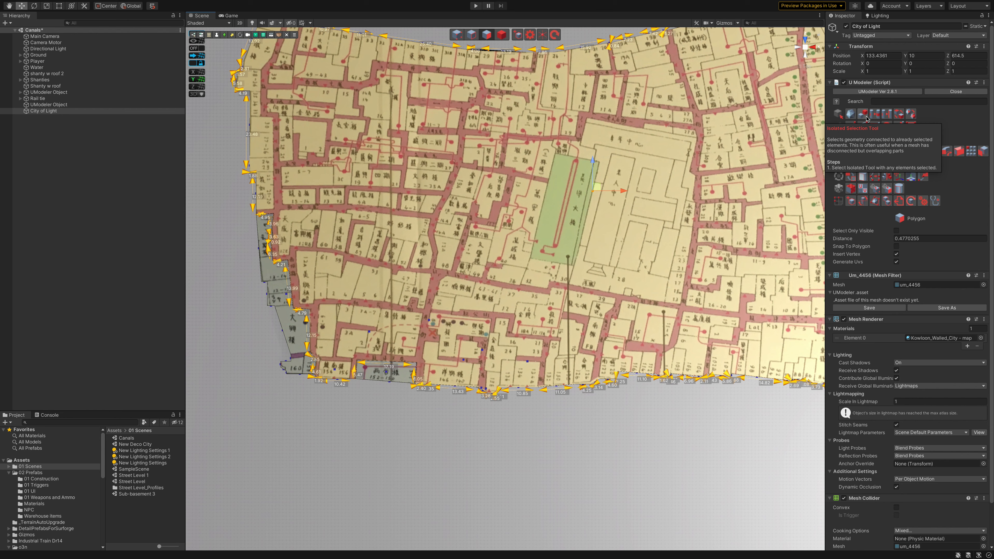
click(896, 231)
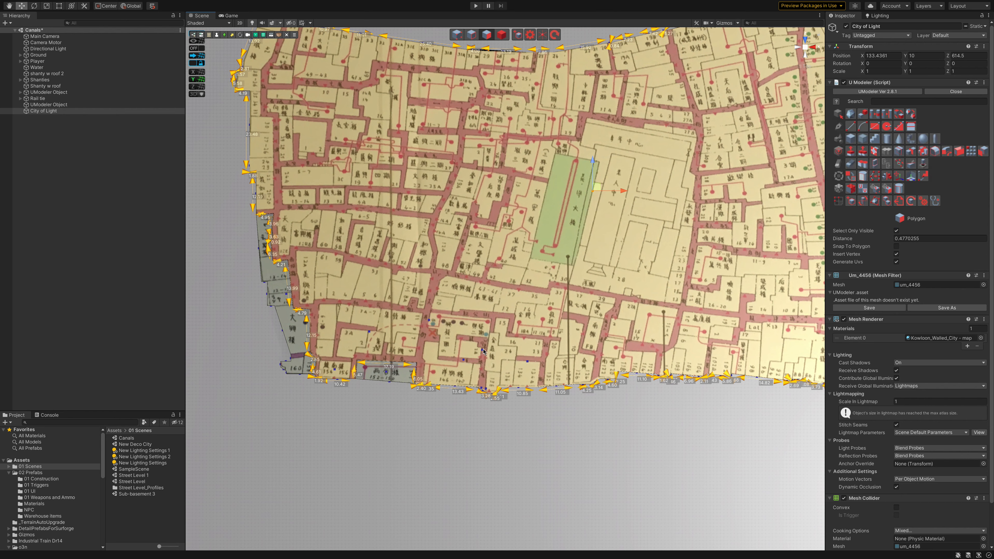
click(472, 35)
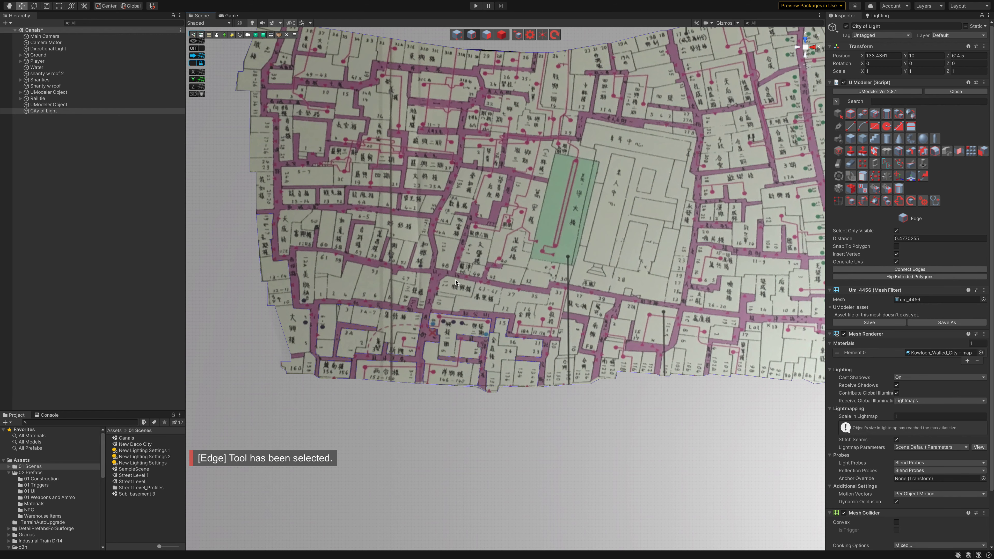
Step: In Polygon mode, select the individual cut faces near the bottom edge to inspect them
click(487, 35)
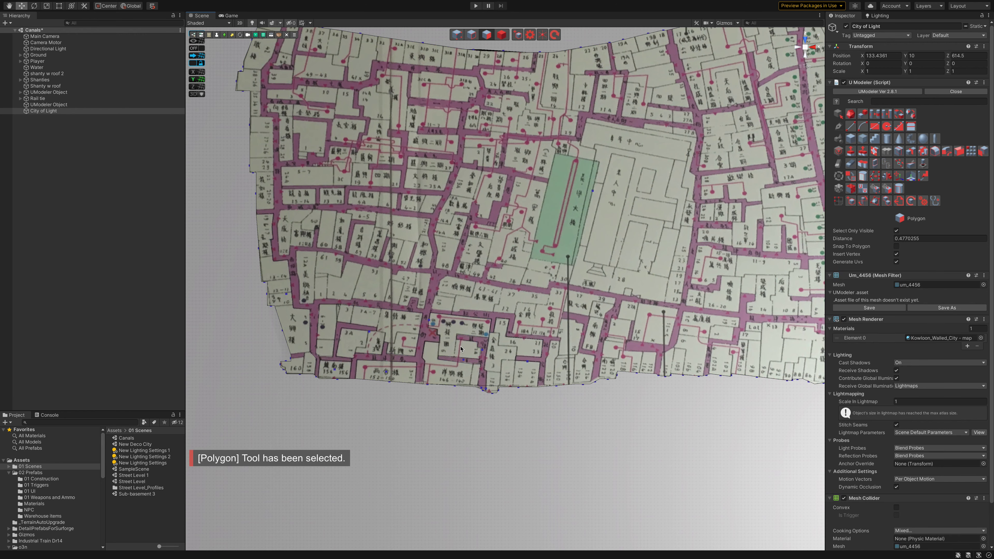
scroll(459, 386, up, 3)
scroll(517, 330, up, 3)
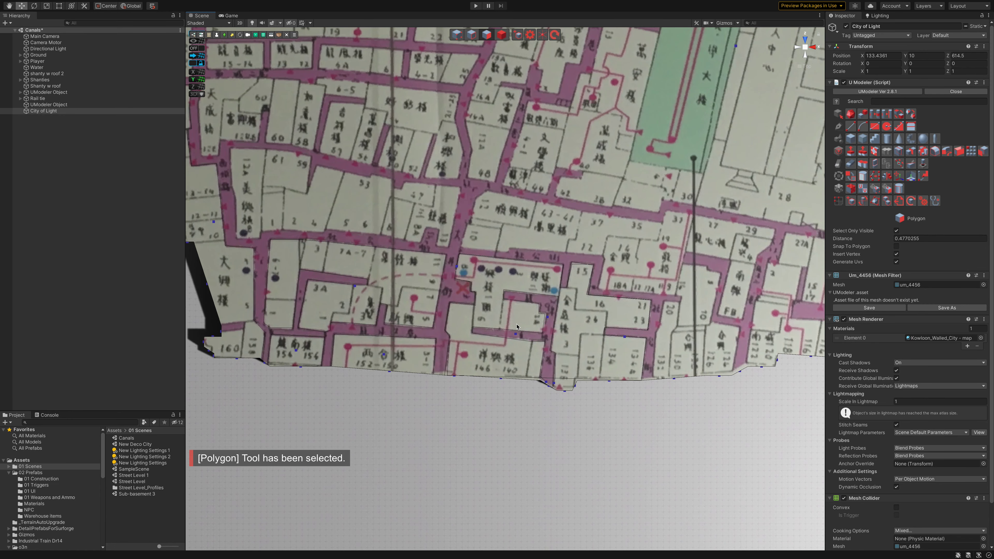
click(517, 330)
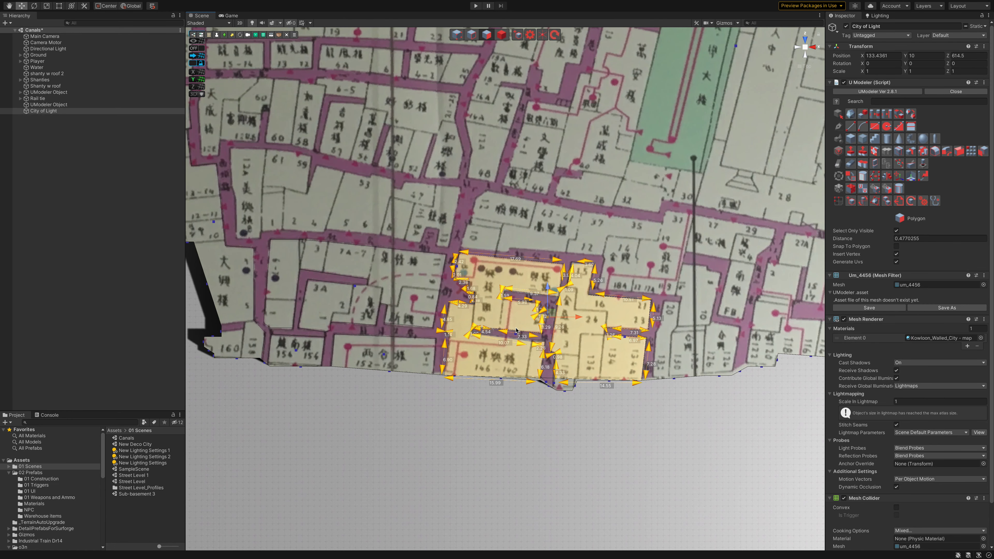
click(450, 293)
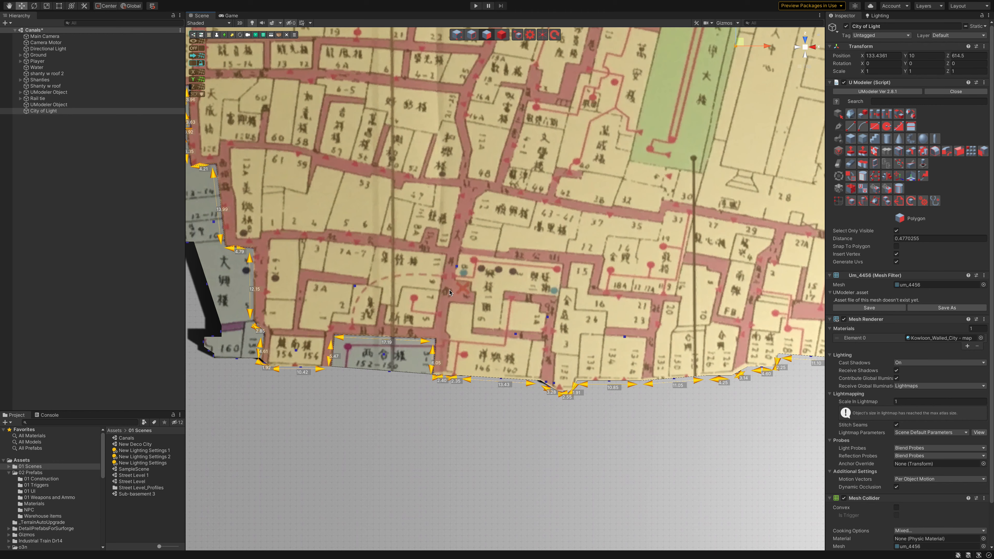
click(374, 325)
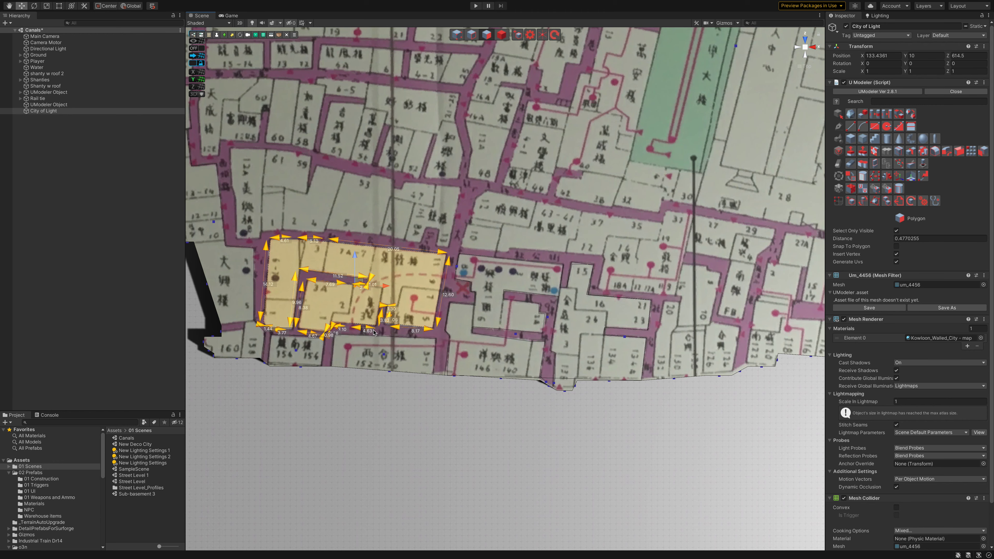
click(311, 355)
click(361, 357)
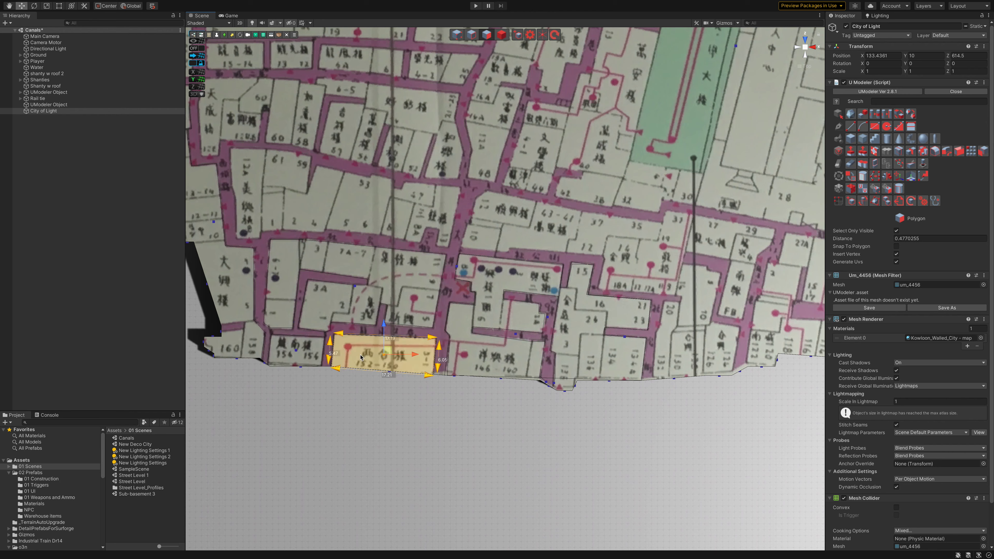
Step: Inspect the left-edge strip and the large base face, then deselect City of Light
click(231, 350)
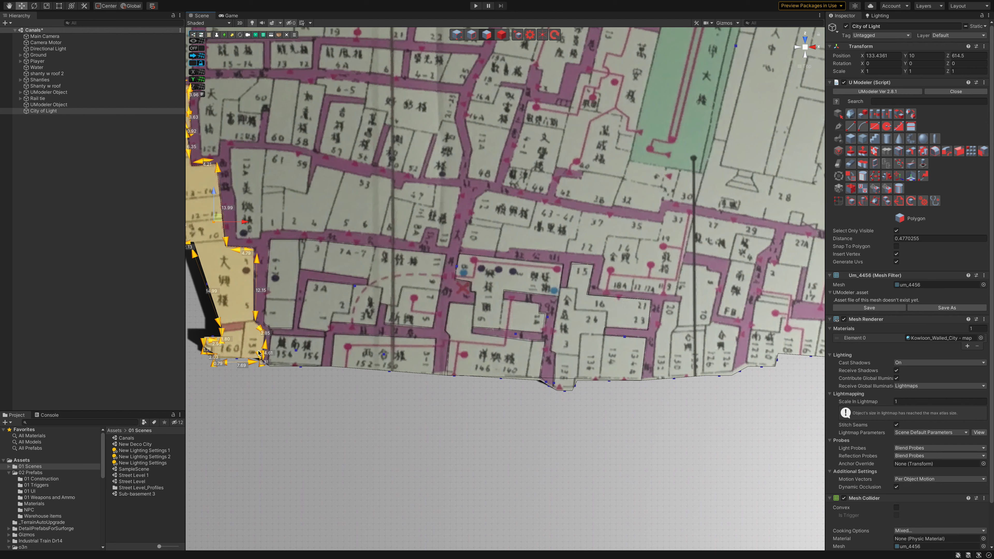
middle_drag(258, 352, 397, 457)
click(437, 312)
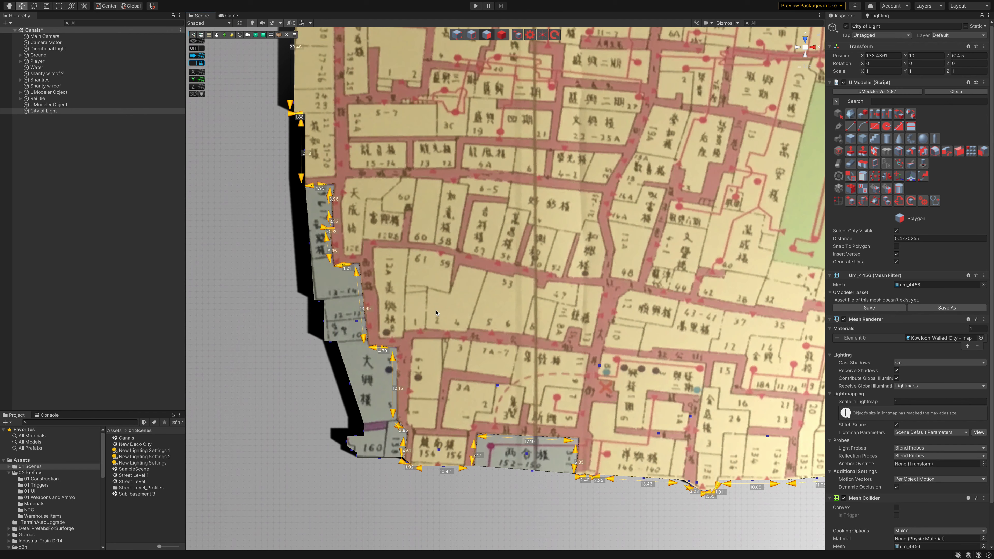
click(149, 247)
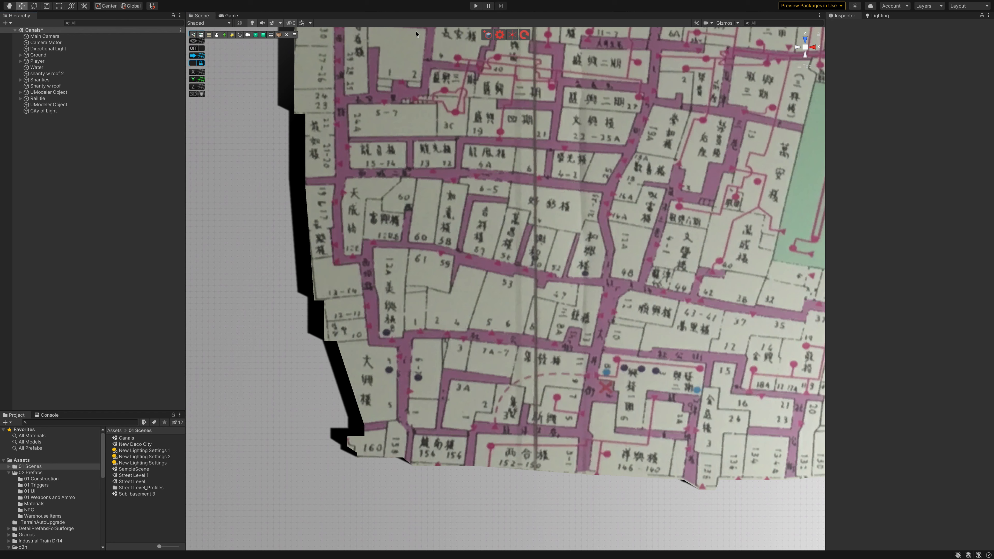
Step: On City of Light, trace a Line cut along the lower road edges to the road marker
click(445, 88)
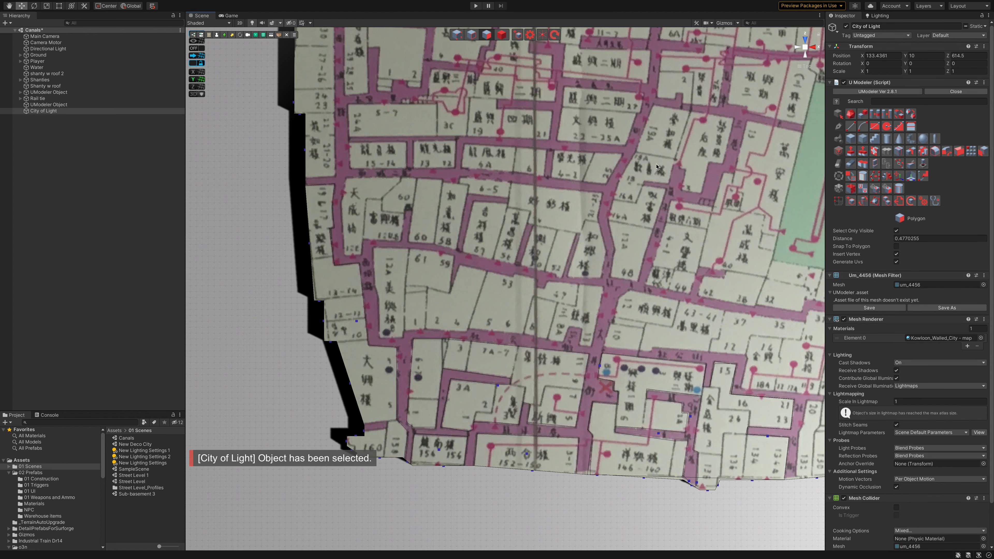
click(851, 126)
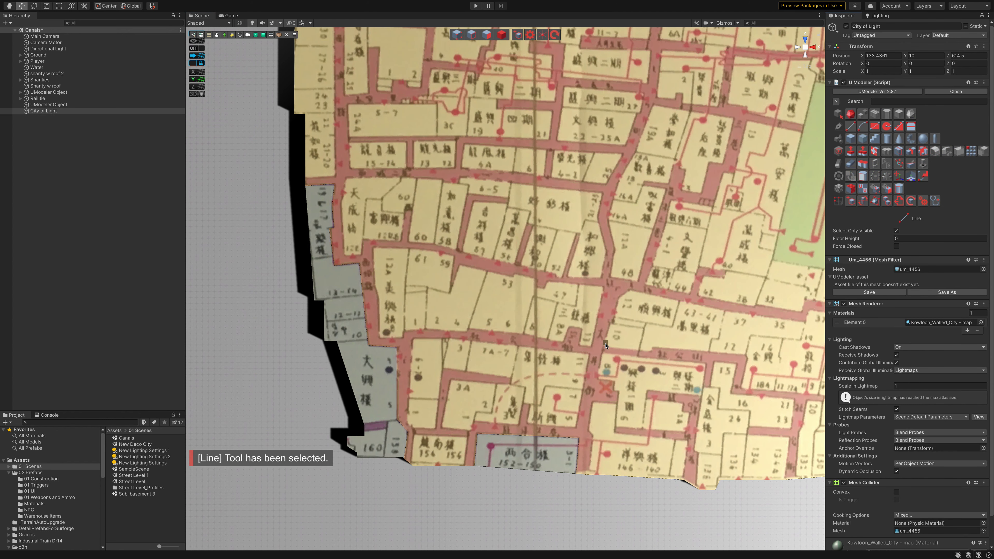
click(592, 346)
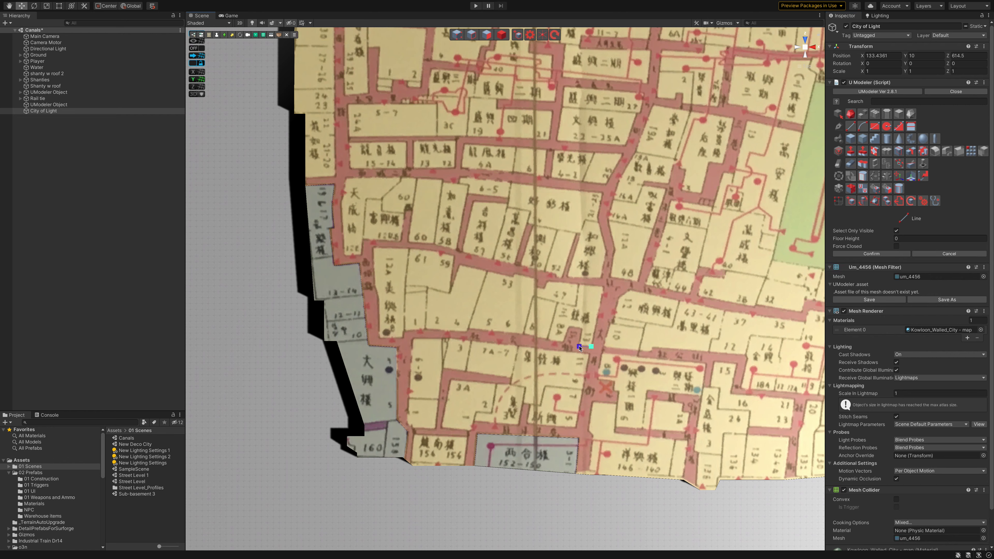
click(579, 346)
click(582, 329)
click(570, 328)
click(562, 342)
click(468, 330)
click(426, 330)
Step: Continue the cut along the upper street to the far road corner and confirm it
click(372, 250)
click(431, 253)
click(454, 258)
click(462, 266)
click(512, 280)
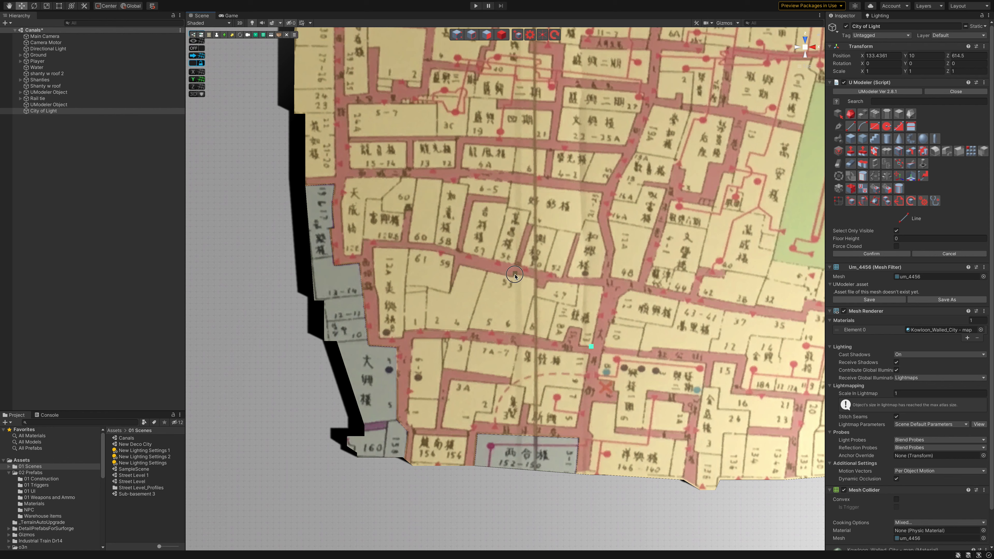
click(538, 282)
click(549, 284)
click(603, 290)
key(space)
mouse_move(721, 329)
middle_down()
mouse_move(484, 276)
mouse_move(404, 318)
middle_up()
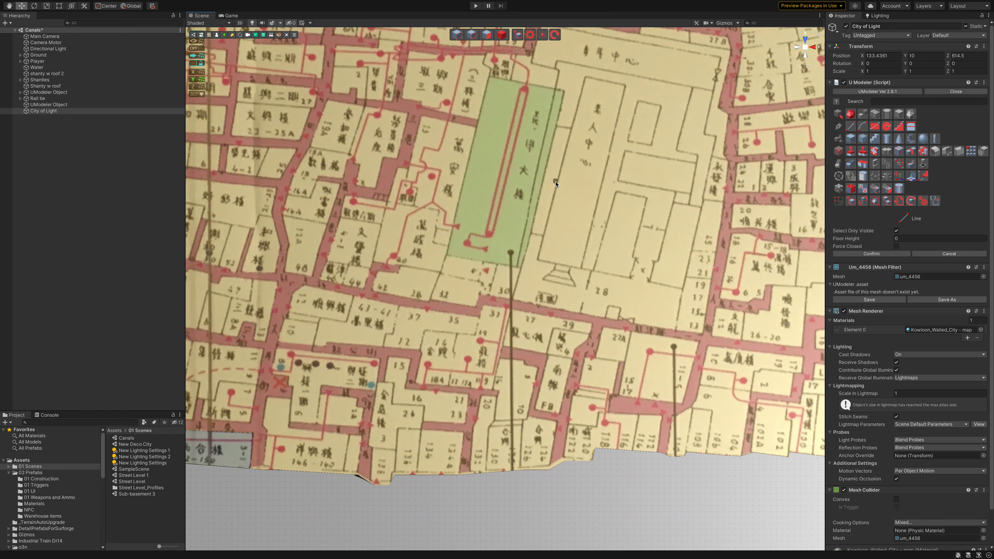
middle_drag(390, 197, 597, 199)
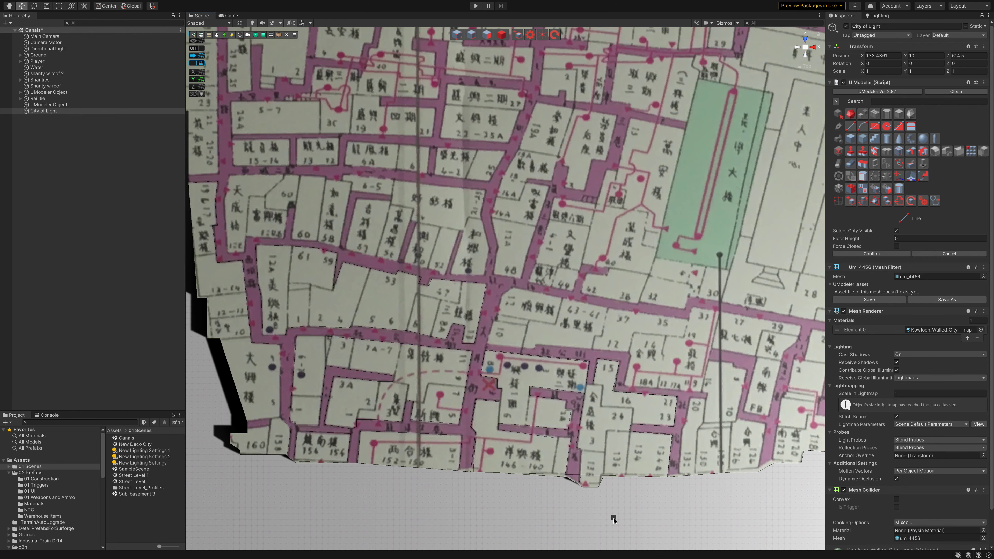
key(Escape)
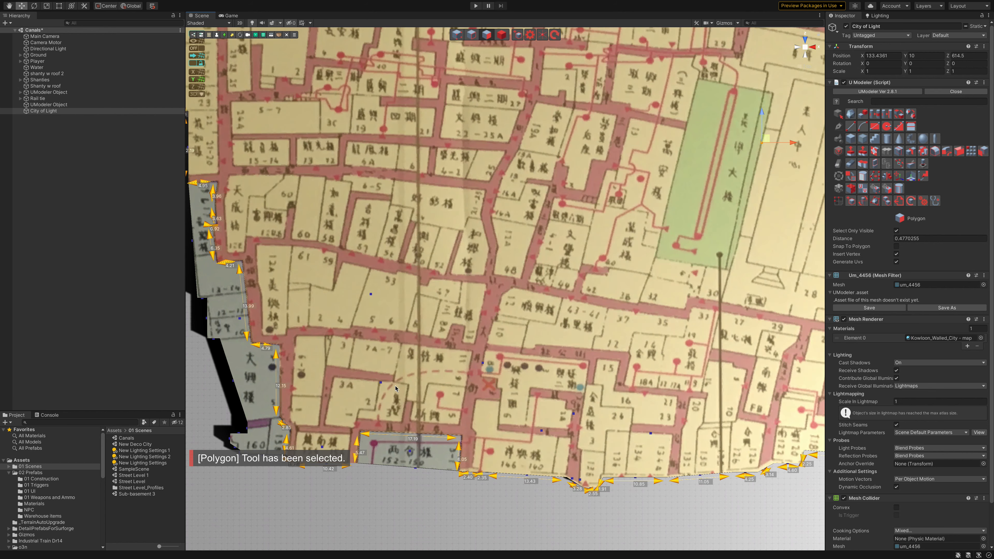
Step: Select the connected block of building faces at the map's bottom and centre it in view
click(406, 456)
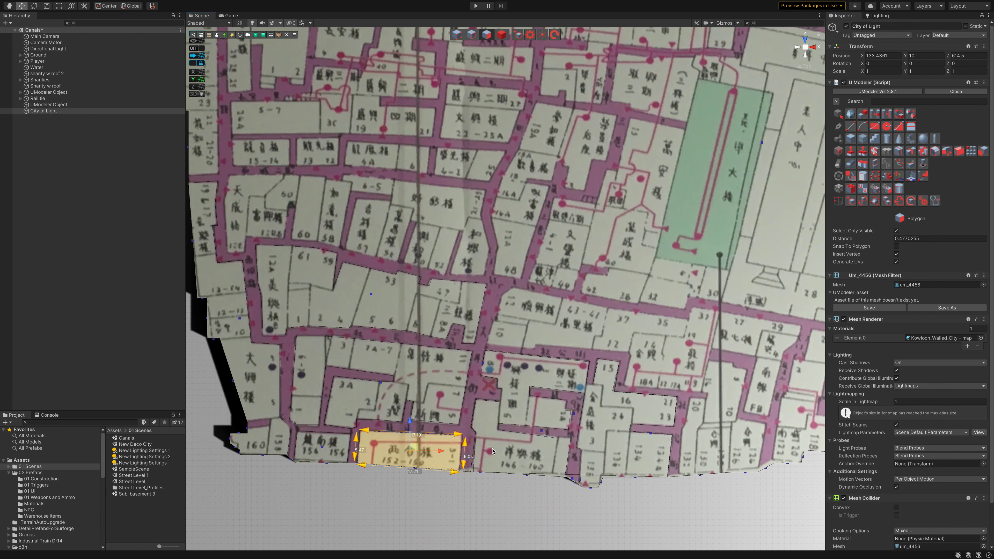
double_click(535, 385)
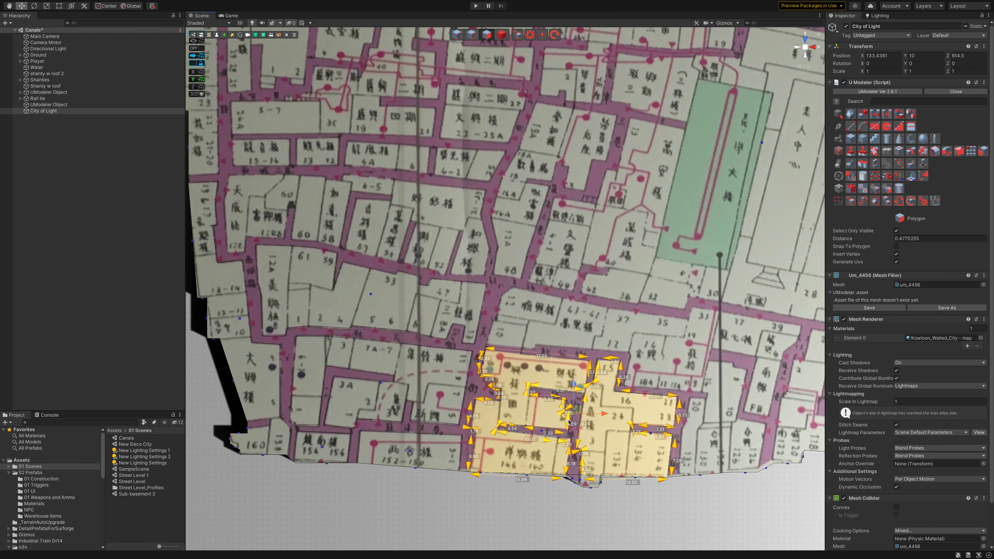
key(Escape)
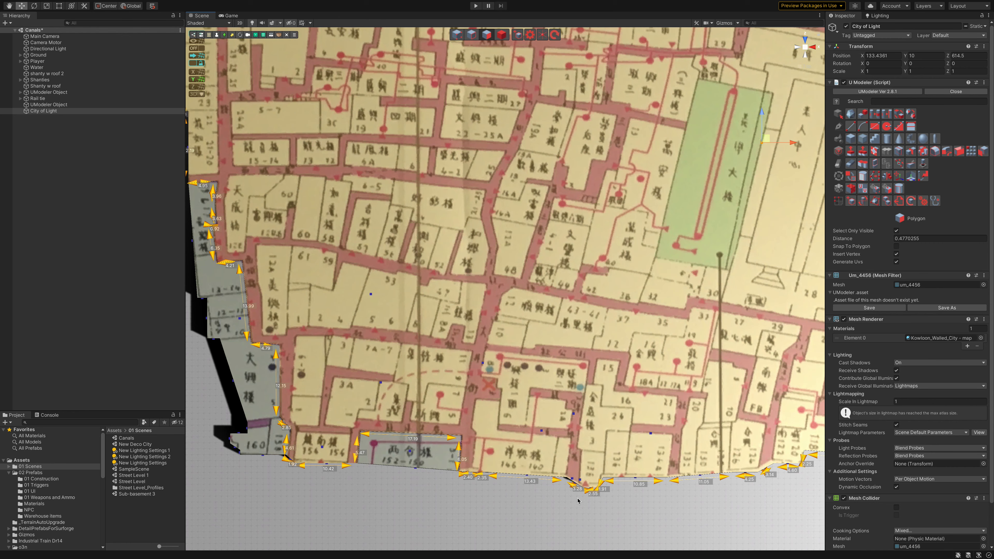
double_click(604, 449)
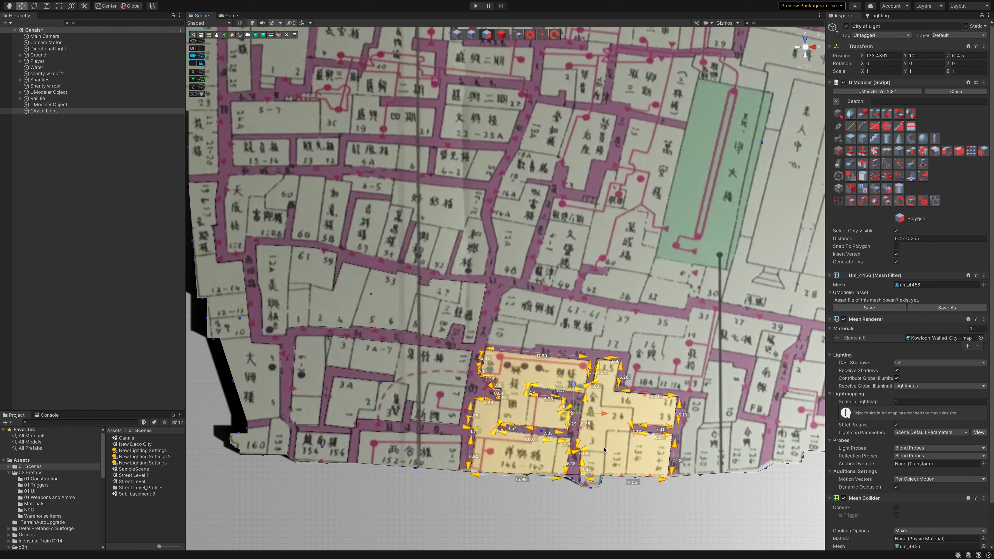
middle_drag(611, 440, 554, 323)
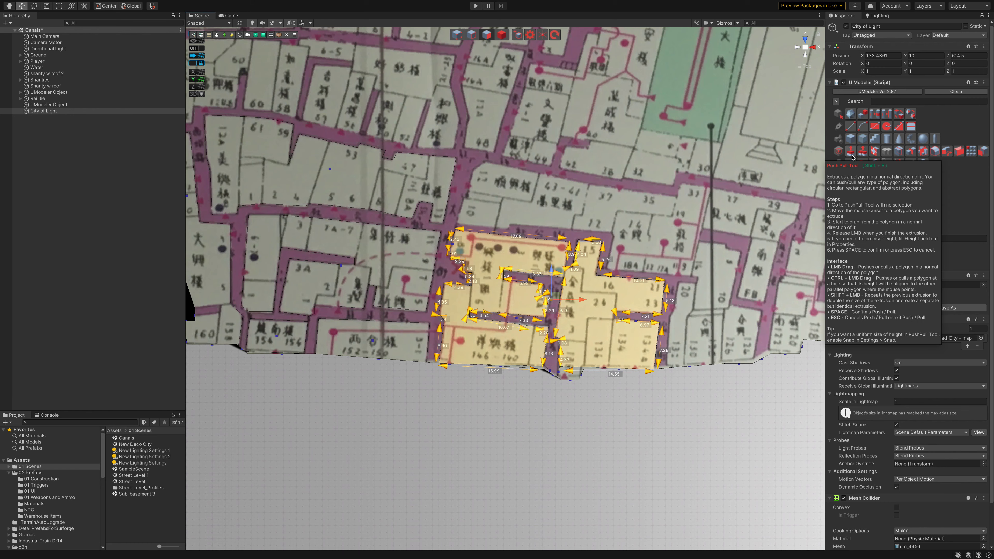
Step: Activate UModeler's Multi PushPull tool and undo the last mesh change
click(852, 153)
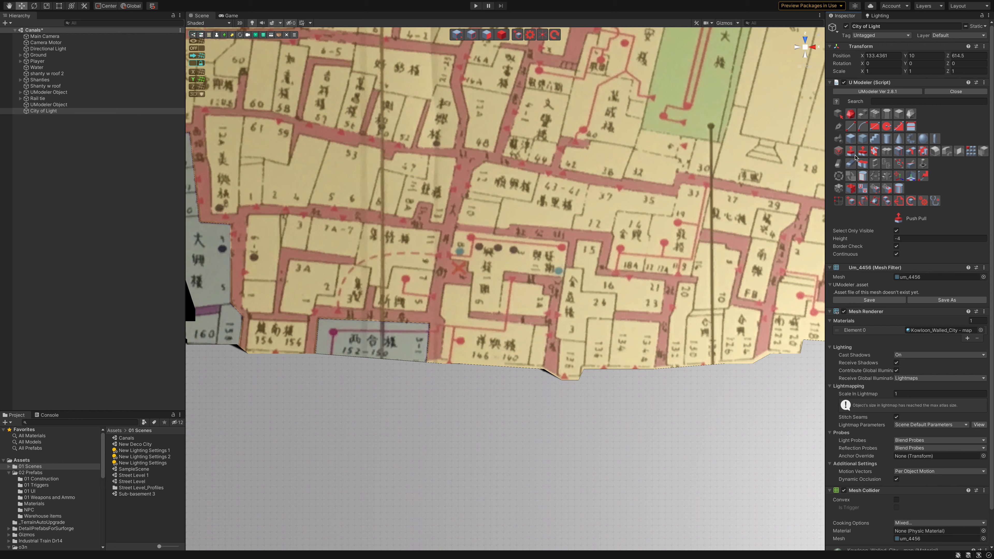
click(863, 150)
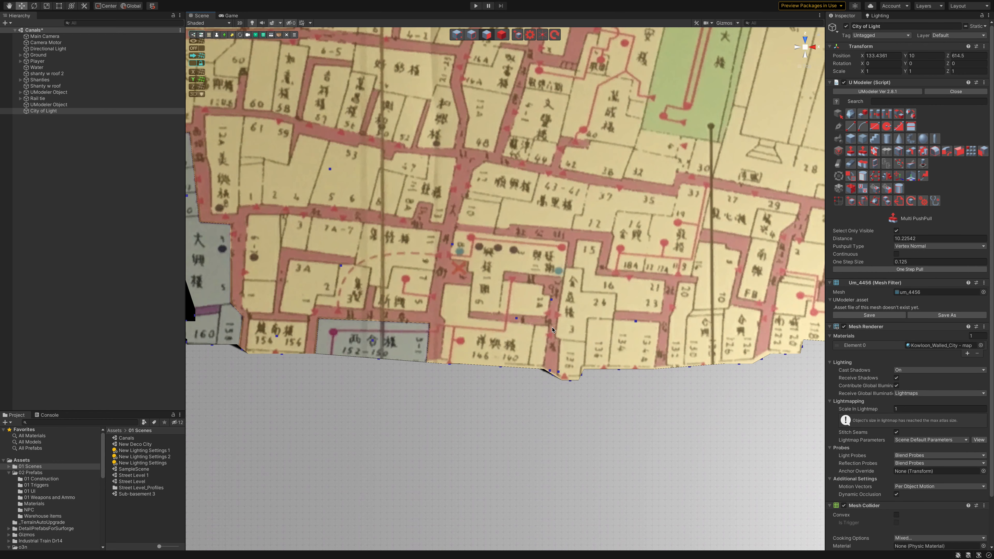
key(ctrl+z)
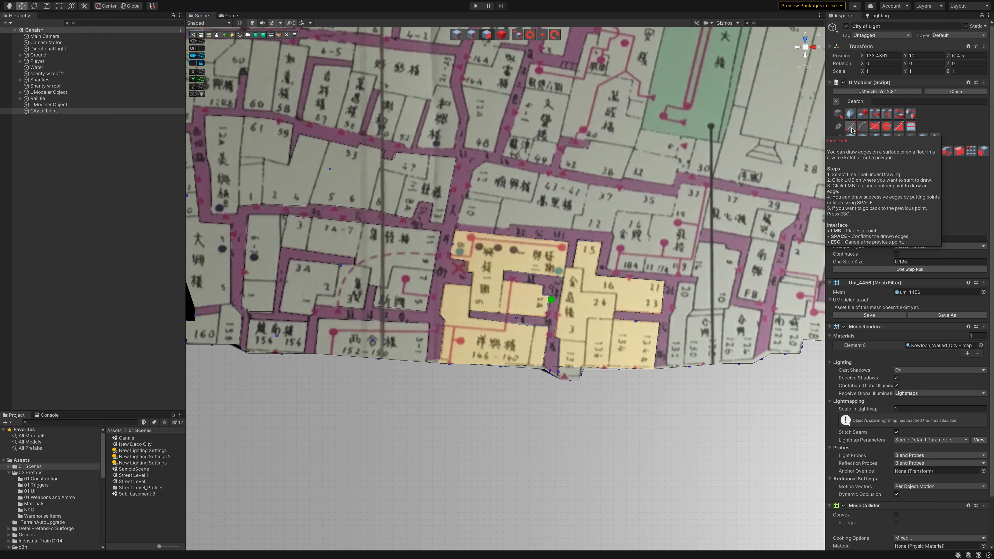
Step: Nudge the vertex at block 15's corner slightly upward, then select the adjacent edge in Edge mode
scroll(564, 290, up, 2)
scroll(568, 286, up, 2)
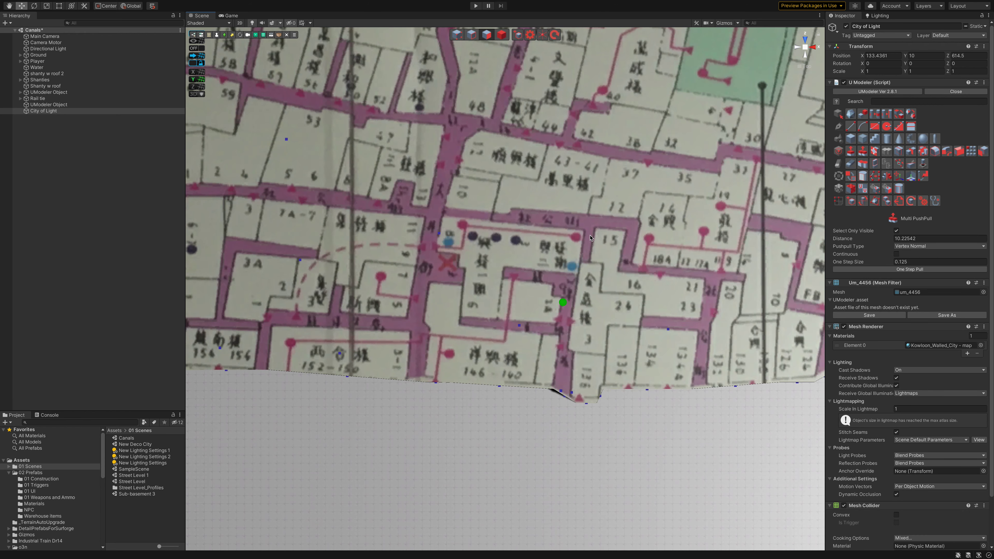
scroll(549, 135, up, 1)
click(458, 35)
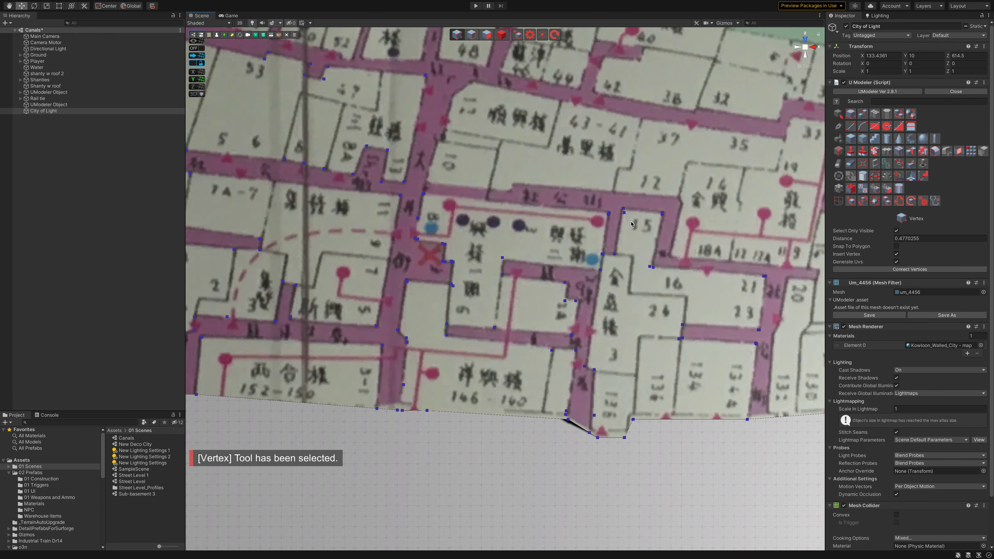
scroll(627, 215, up, 1)
click(651, 196)
drag(646, 167, 646, 167)
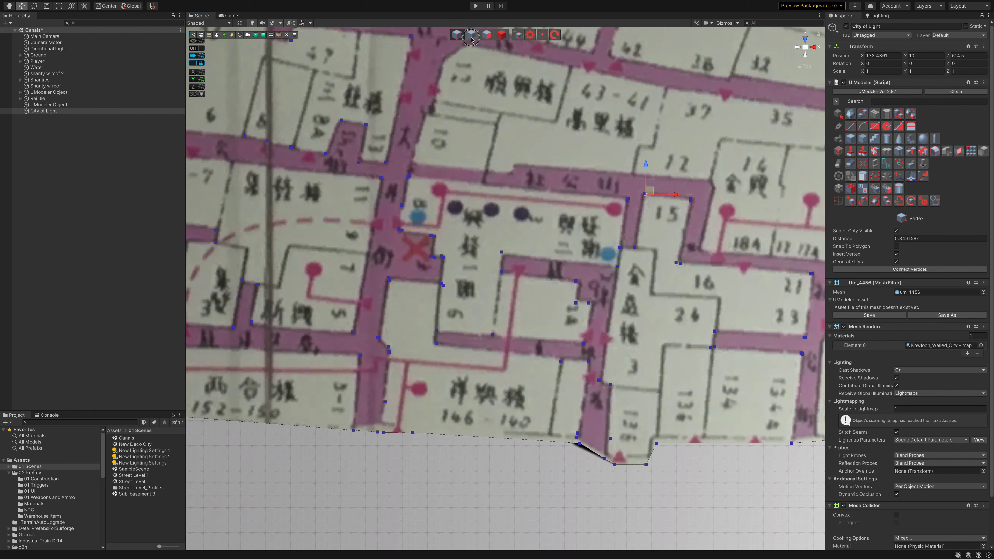
key(2)
click(644, 206)
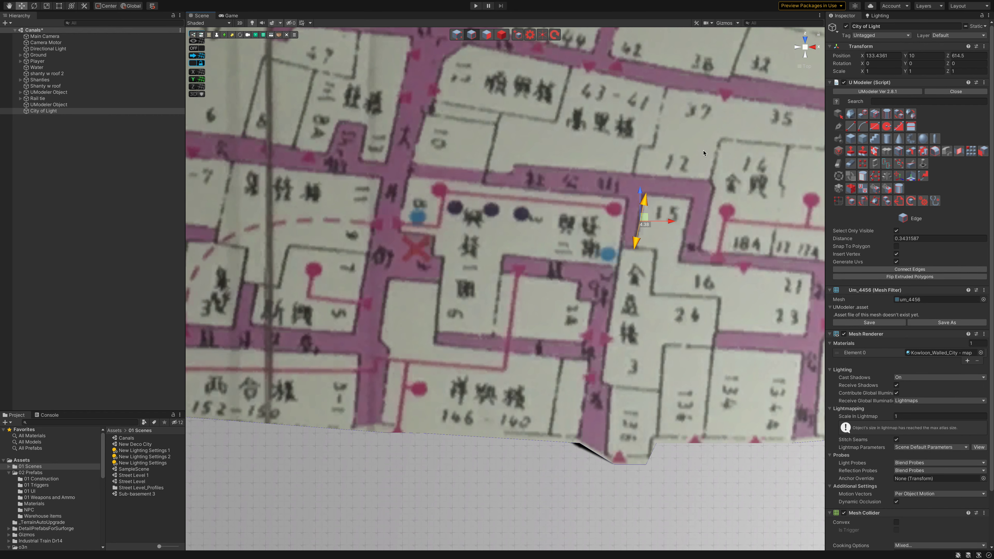
Step: Orbit into a tilted perspective, deselect the edge, and return to Vertex mode near the lower blocks
scroll(685, 225, down, 5)
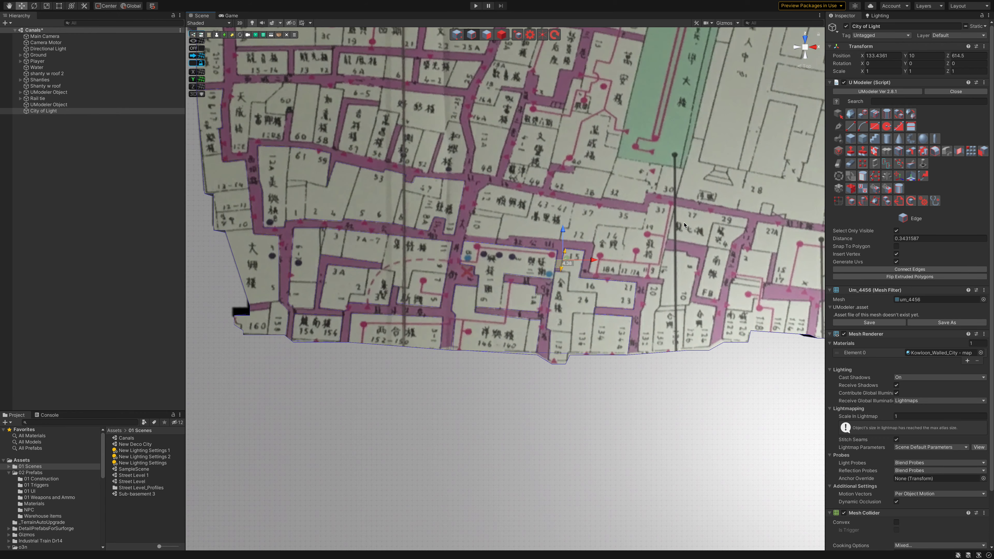
click(805, 49)
alt+drag(673, 180, 661, 148)
scroll(586, 298, up, 5)
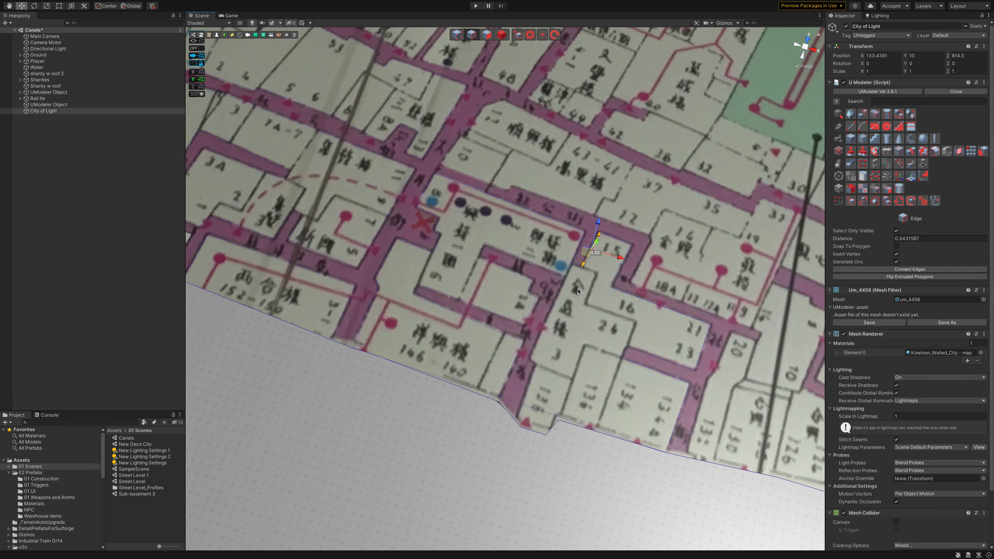
click(568, 258)
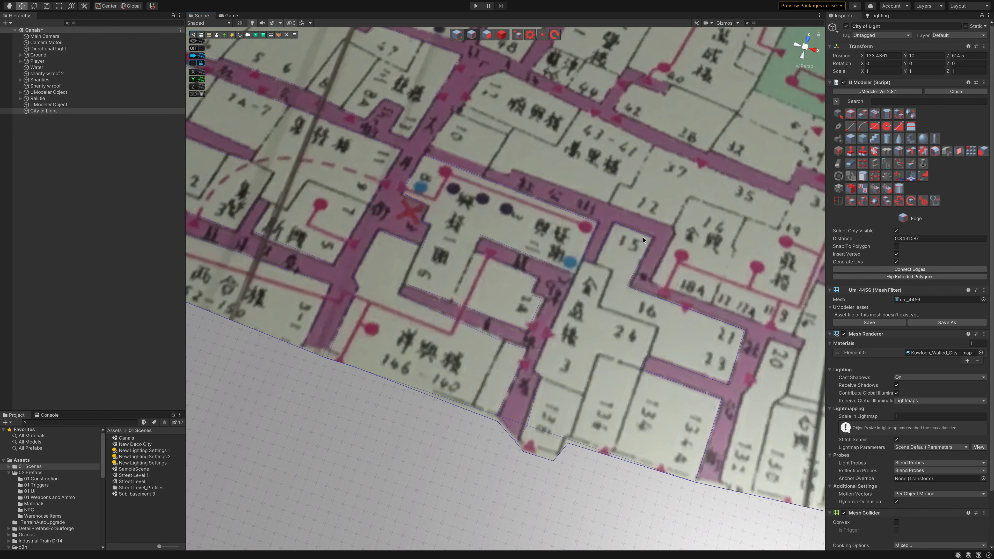
click(457, 36)
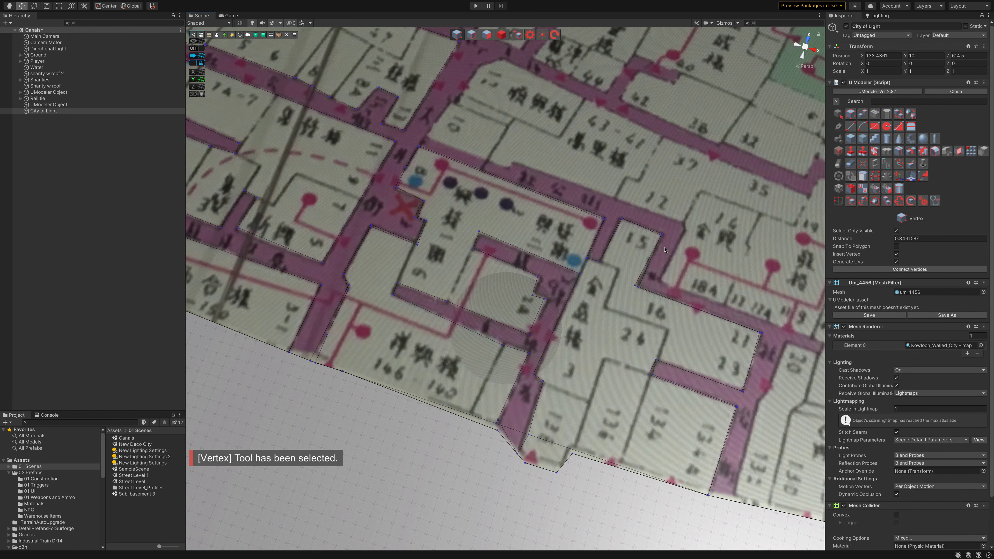
scroll(653, 243, up, 2)
middle_drag(653, 242, 440, 257)
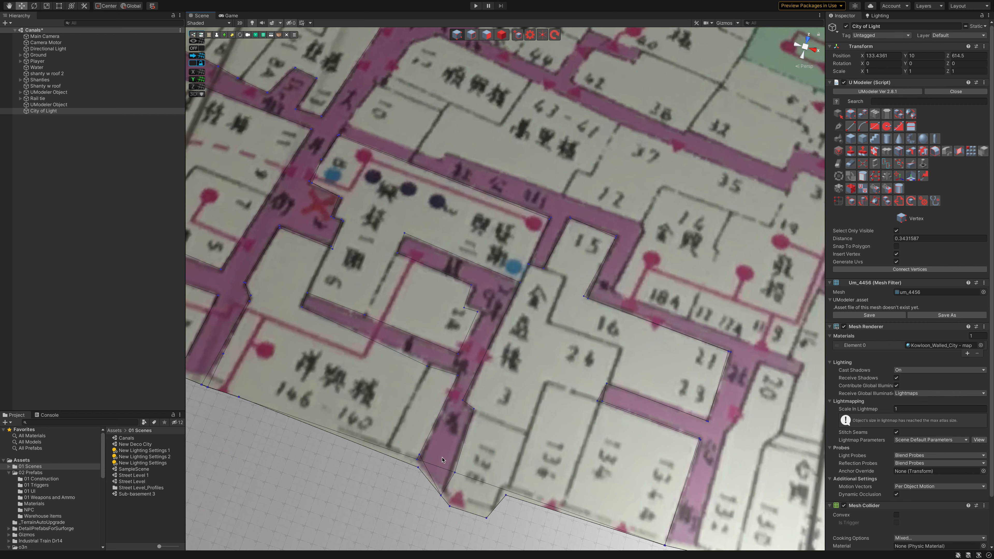
Step: Drag the stray vertices near the map's lower edge into place with the move gizmo
click(420, 457)
mouse_move(427, 429)
mouse_down()
mouse_move(404, 455)
mouse_move(416, 430)
mouse_up()
drag(416, 429, 416, 431)
drag(449, 469, 455, 471)
click(427, 366)
drag(435, 355, 440, 335)
Step: Shift the cluster of block corner vertices right and pull one more stray vertex into place
click(476, 313)
drag(502, 319, 509, 321)
drag(491, 286, 490, 290)
click(464, 308)
drag(476, 281, 468, 288)
click(471, 285)
drag(497, 293, 507, 296)
click(333, 248)
mouse_move(356, 254)
mouse_down()
mouse_move(368, 264)
mouse_move(341, 258)
mouse_move(352, 263)
mouse_up()
Step: In Polygon mode, try sliding a map face left, then cancel and undo the move
click(486, 34)
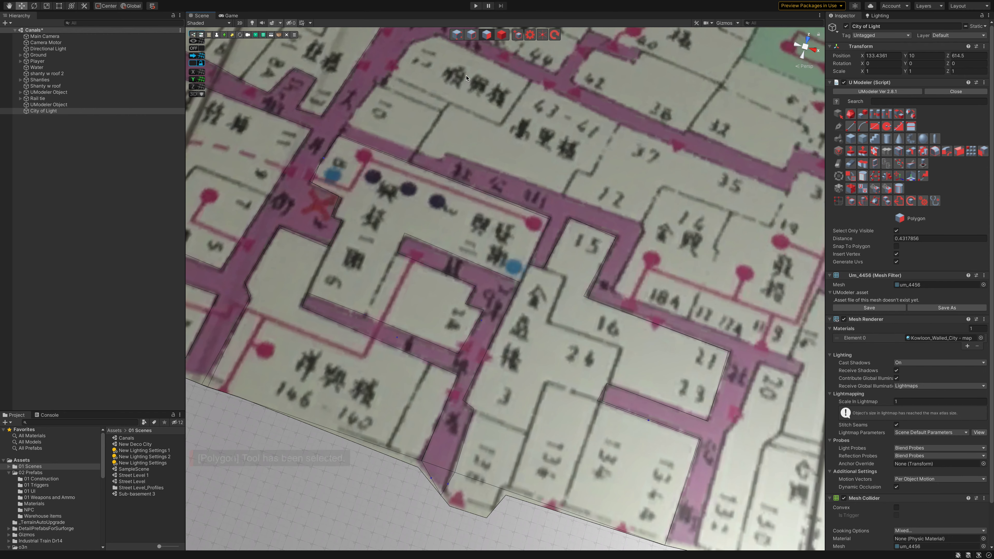
click(315, 245)
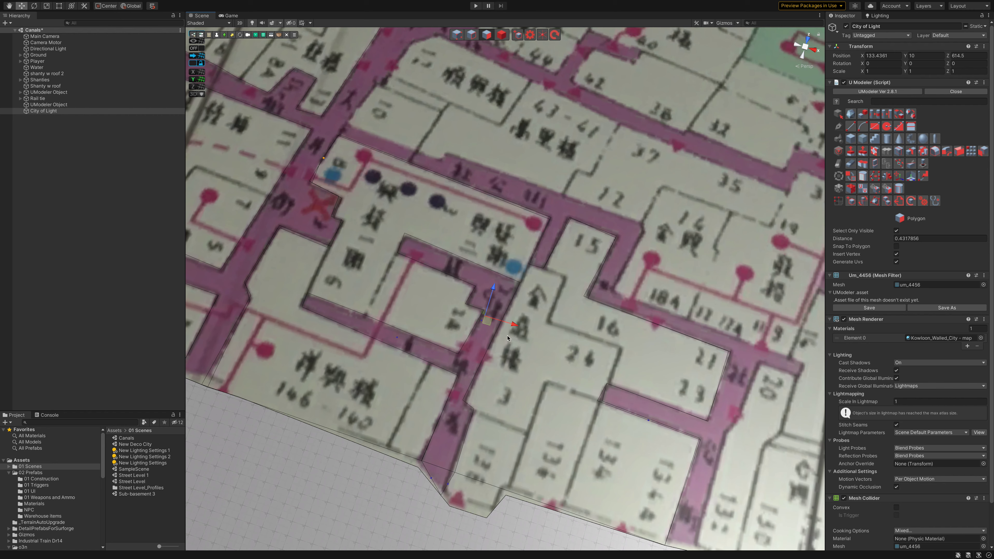
mouse_move(514, 324)
mouse_down()
mouse_move(458, 313)
mouse_move(517, 326)
mouse_up()
key(Escape)
key(ctrl+z)
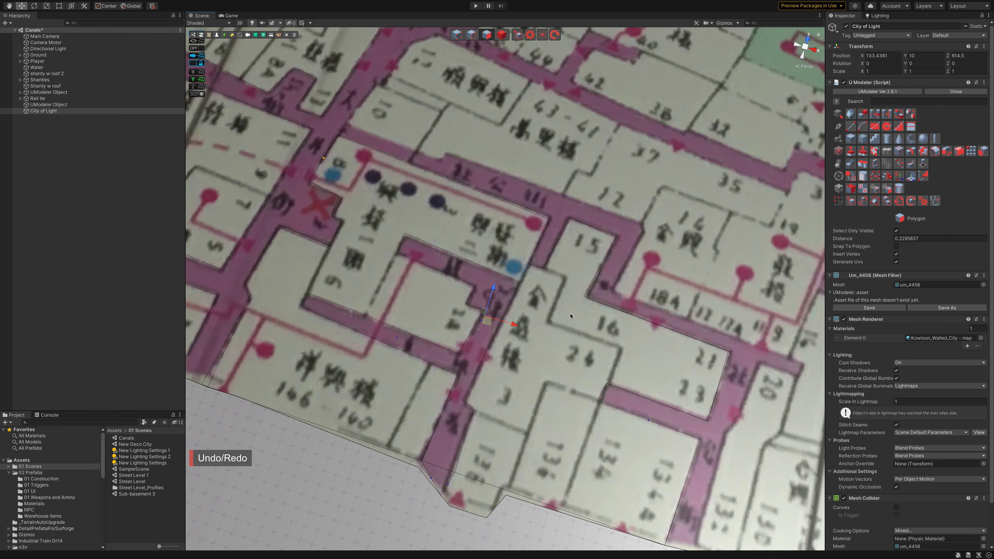
scroll(570, 316, down, 5)
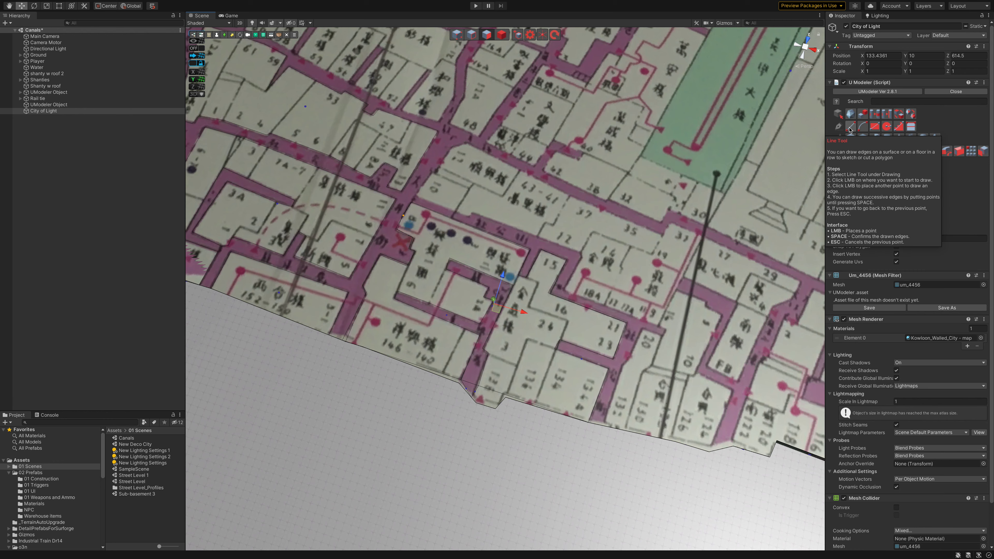
Step: Start a Line cut at the map's lower edge and trace the street corners beside blocks 21 and 23
click(851, 127)
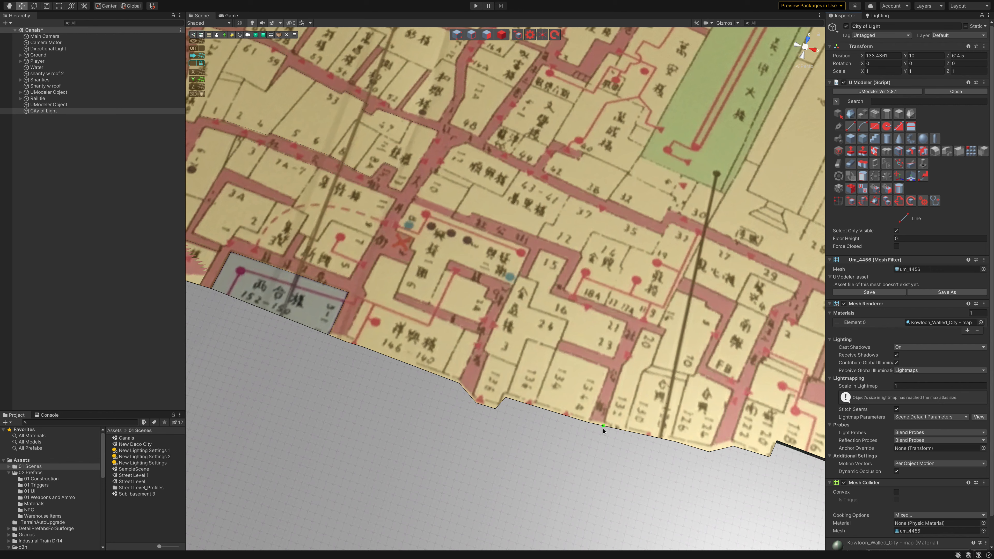
click(603, 431)
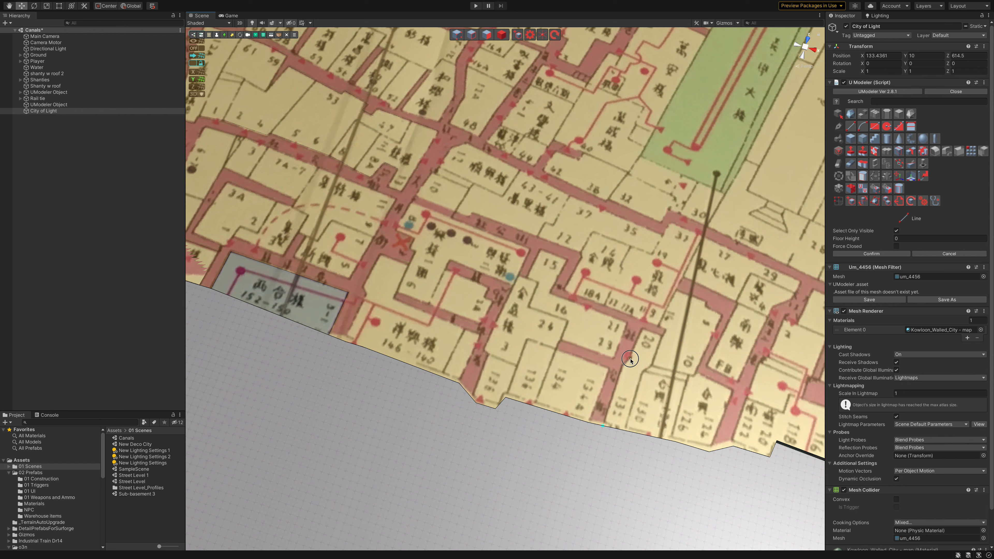
click(642, 329)
click(666, 330)
click(555, 289)
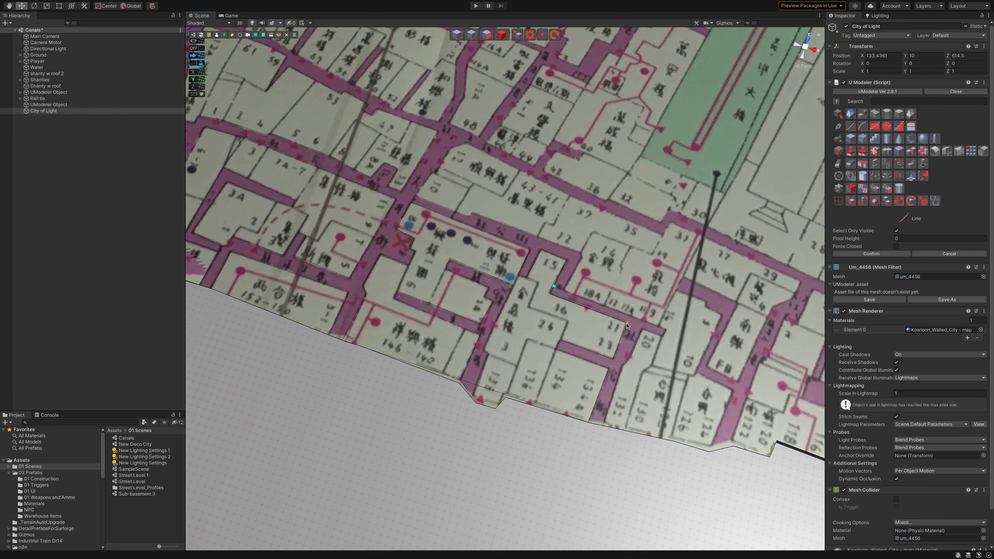
Step: Add further street points, extend the line back to the lower edge and confirm the cut
click(627, 323)
click(609, 372)
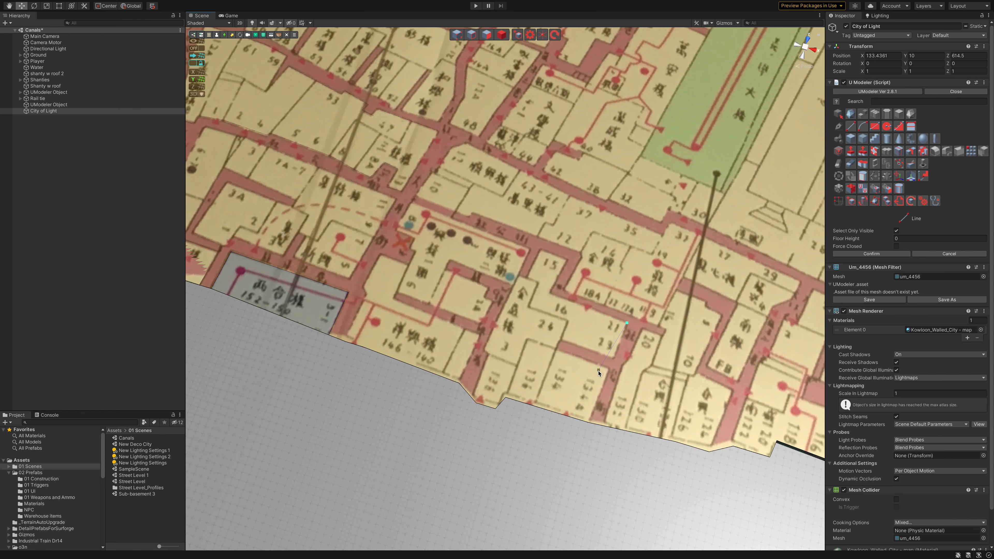
click(615, 359)
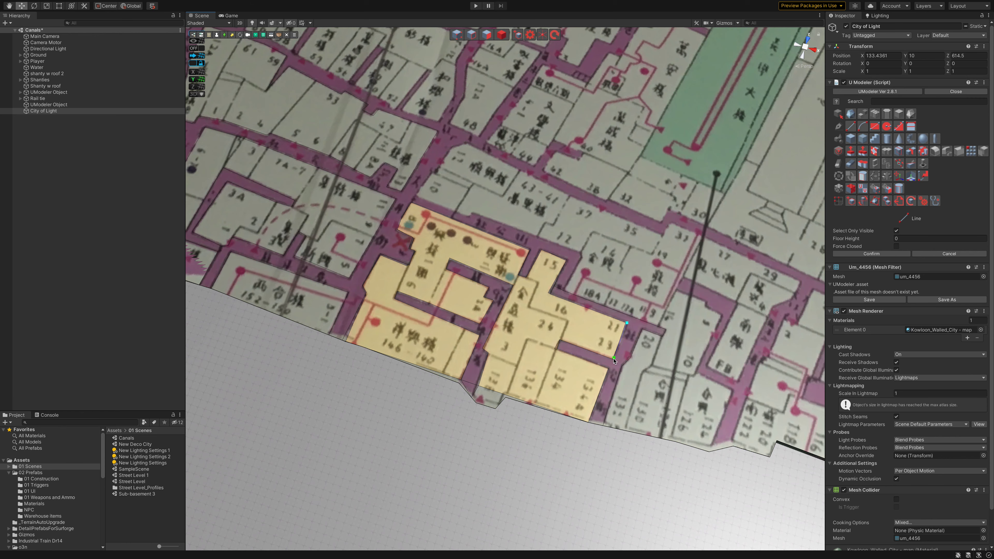
click(614, 360)
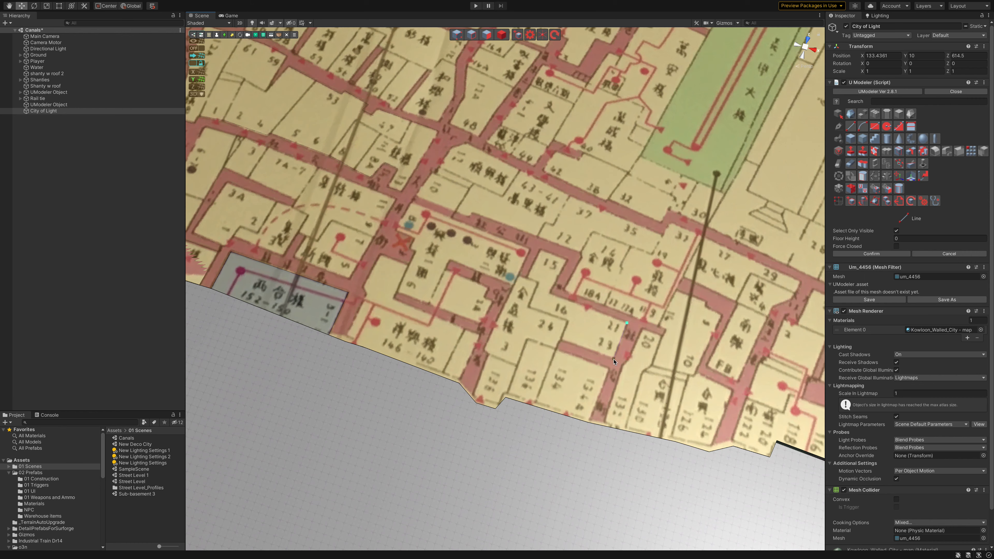
click(589, 422)
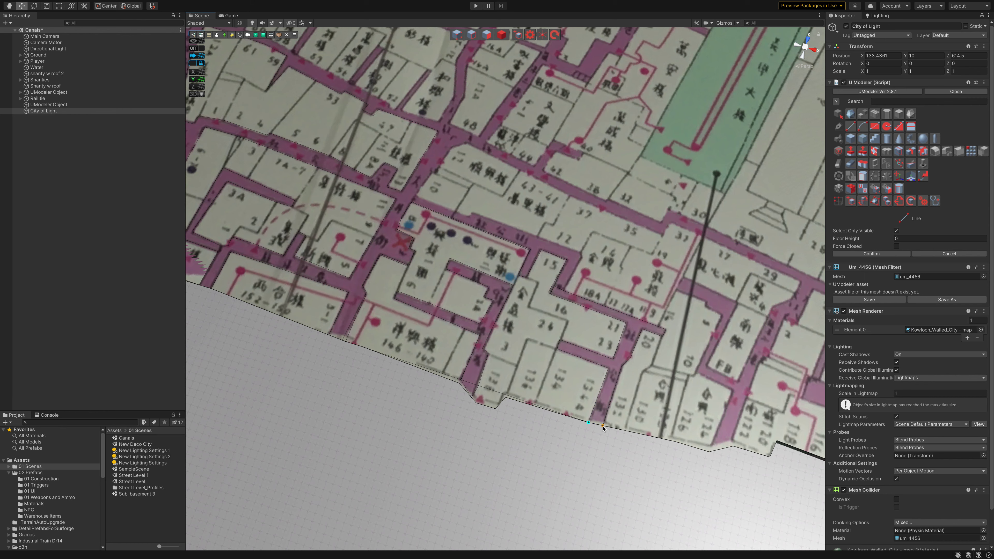
key(space)
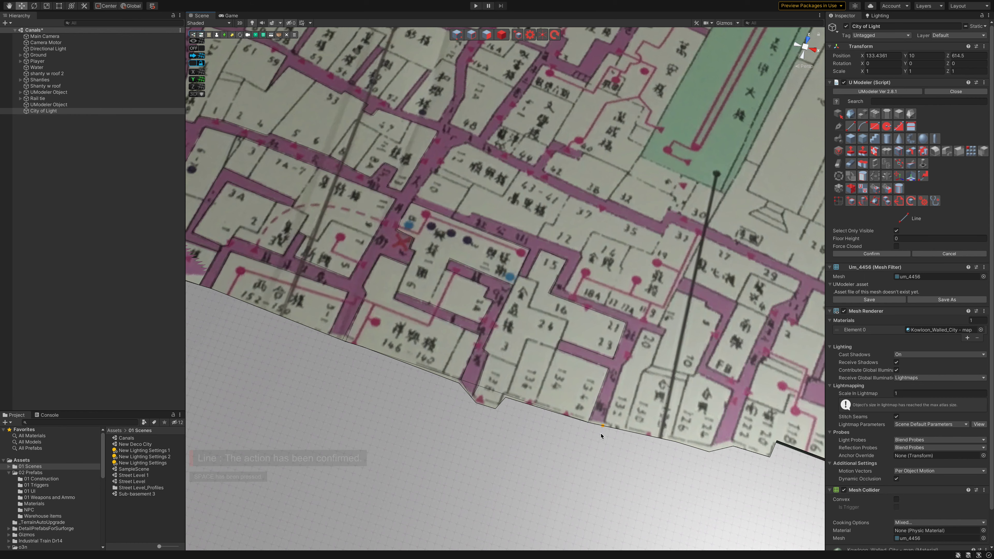
key(space)
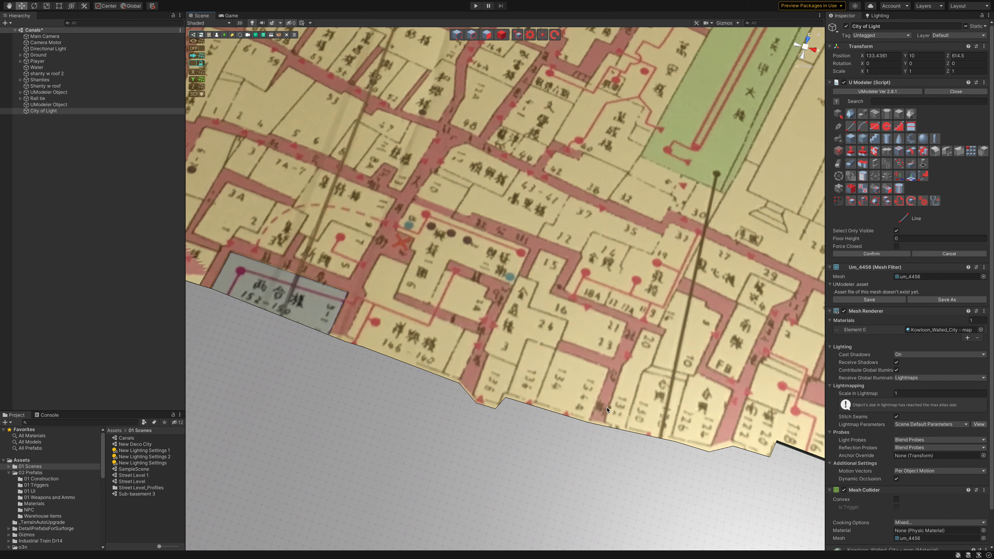
Step: Finish the pending line at the bottom edge and reset the view to top-down over the FB block
click(574, 467)
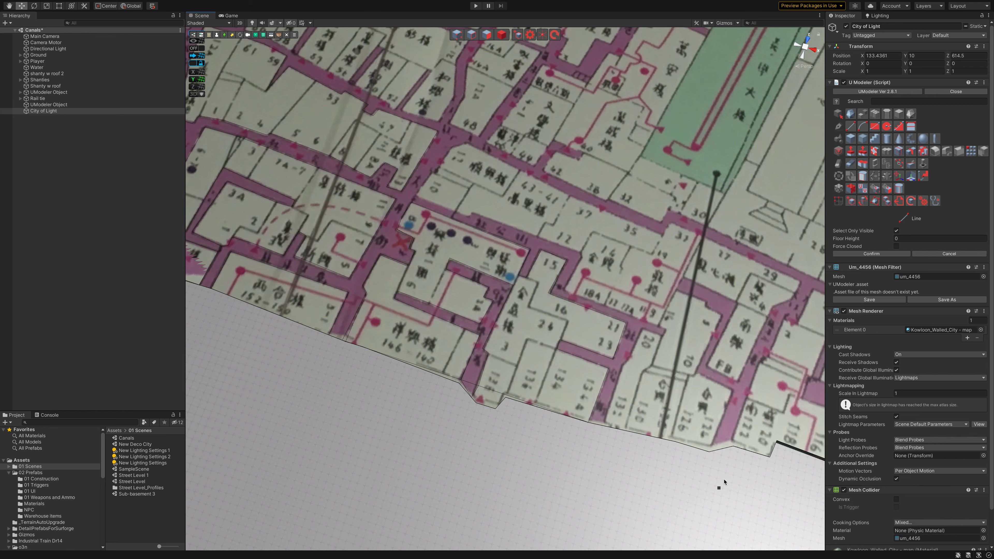
key(space)
middle_drag(703, 446, 601, 457)
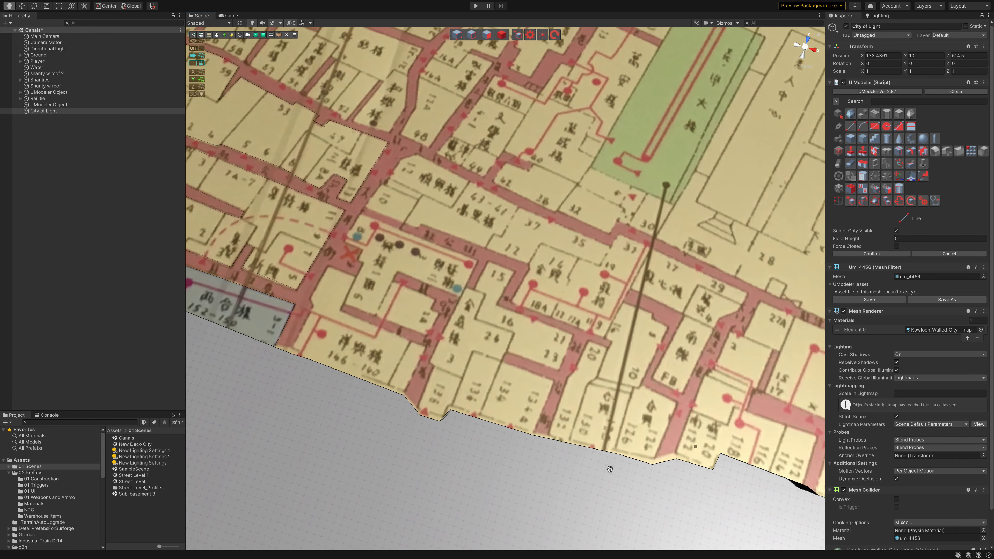
middle_drag(721, 238, 702, 234)
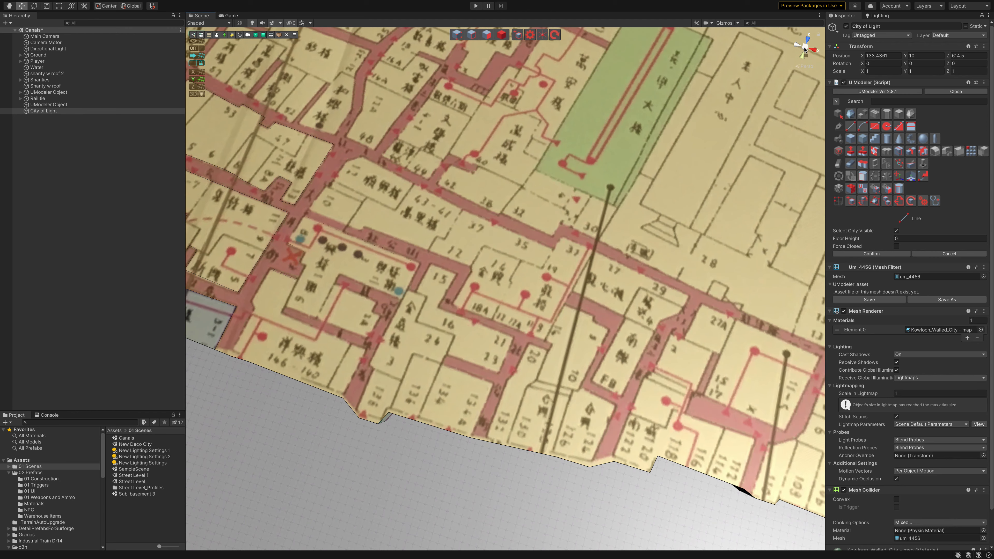
mouse_move(786, 87)
alt+mouse_down()
mouse_move(749, 39)
mouse_move(806, 41)
alt+mouse_up()
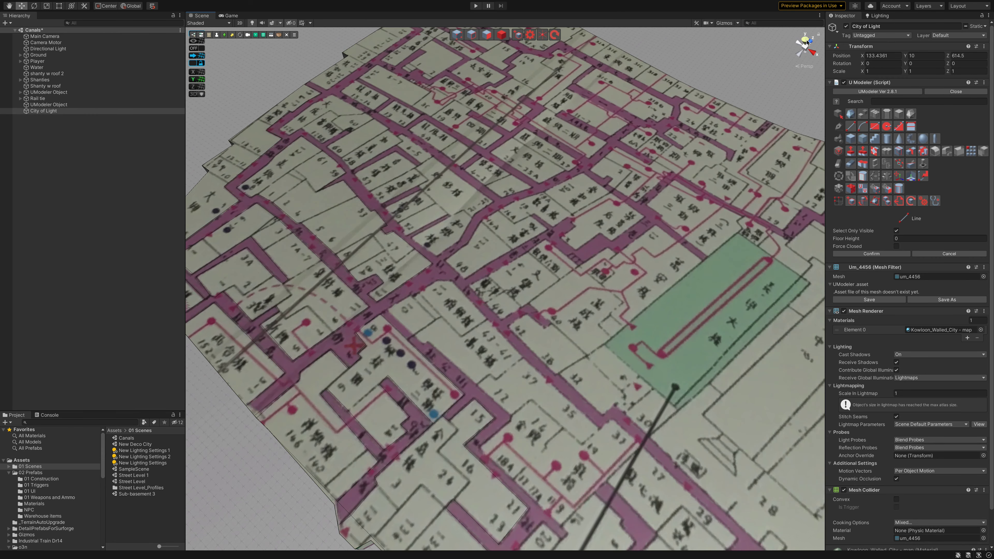
click(806, 41)
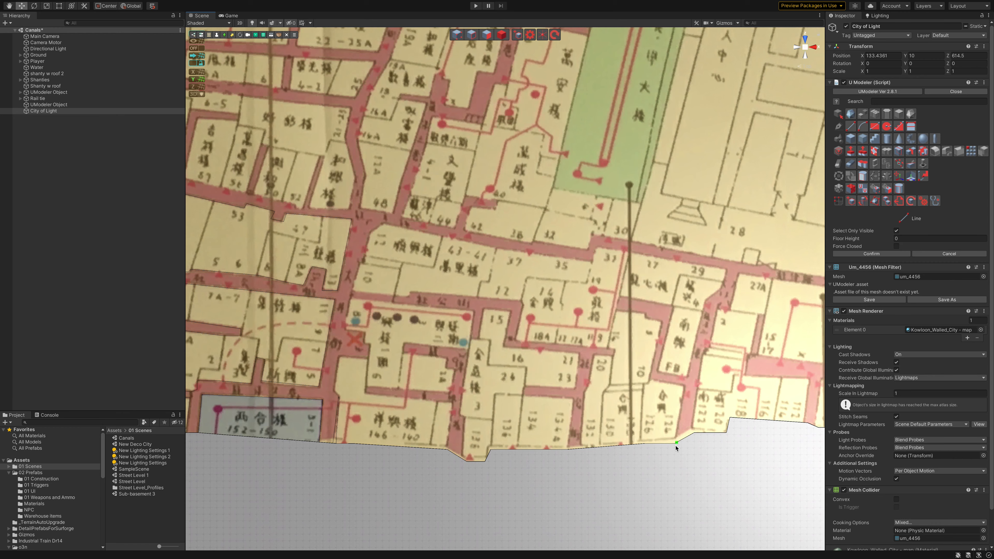
Step: Trace the alley outline from the map's bottom edge up around the building corners
click(675, 446)
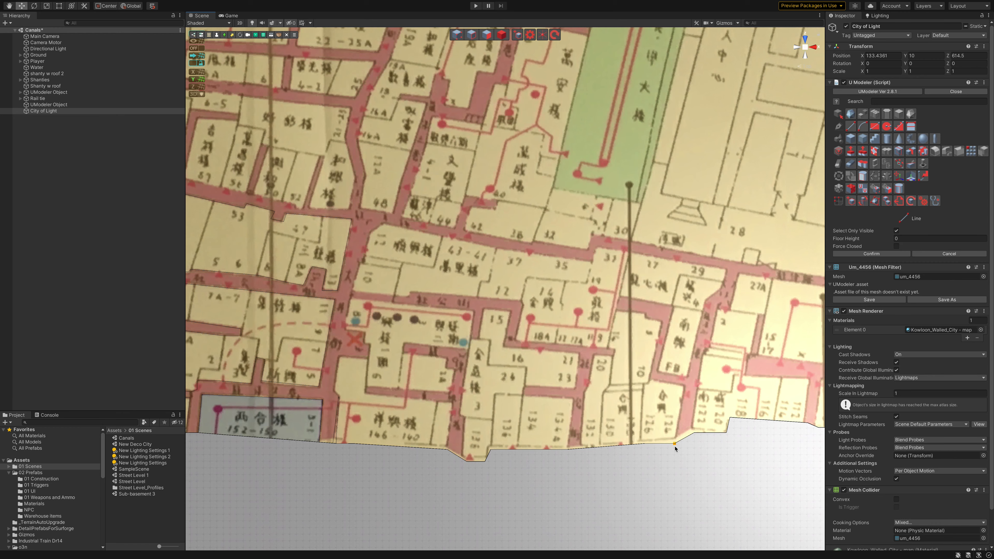
click(685, 387)
click(649, 380)
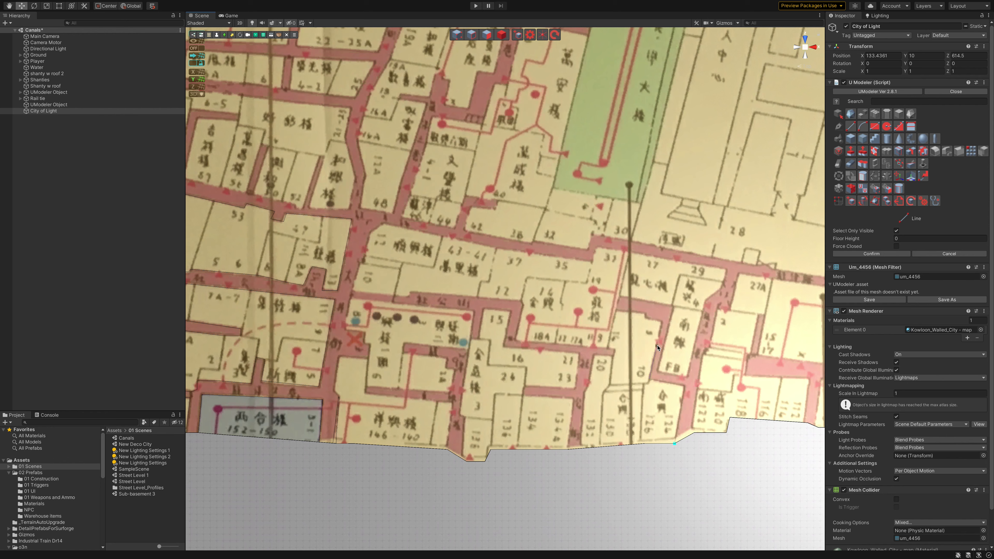
click(662, 323)
click(645, 314)
click(620, 298)
click(674, 307)
click(689, 377)
click(705, 302)
Step: Continue the outline up the street and back down to the edge, close it and Confirm
click(721, 292)
click(727, 271)
click(738, 275)
click(730, 312)
click(718, 309)
click(709, 350)
click(694, 432)
click(674, 445)
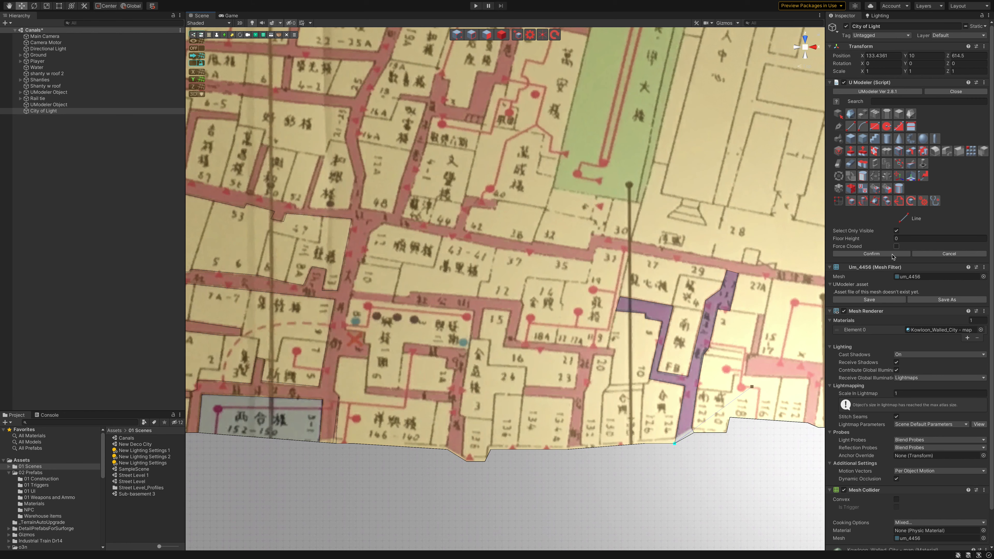
click(893, 256)
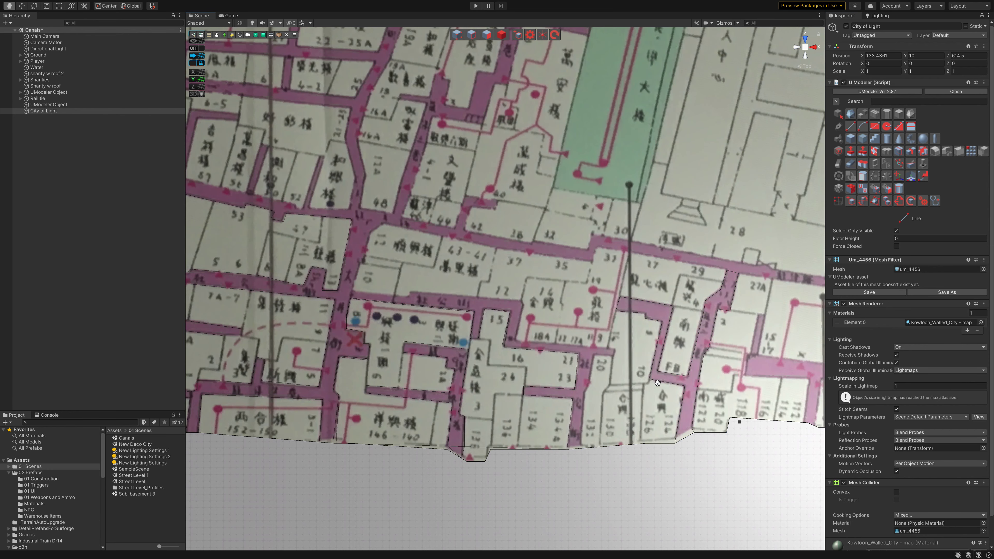
Step: Pan to the T-shaped lane and trace its outline from the lower edge left to the turn
middle_drag(687, 429, 645, 379)
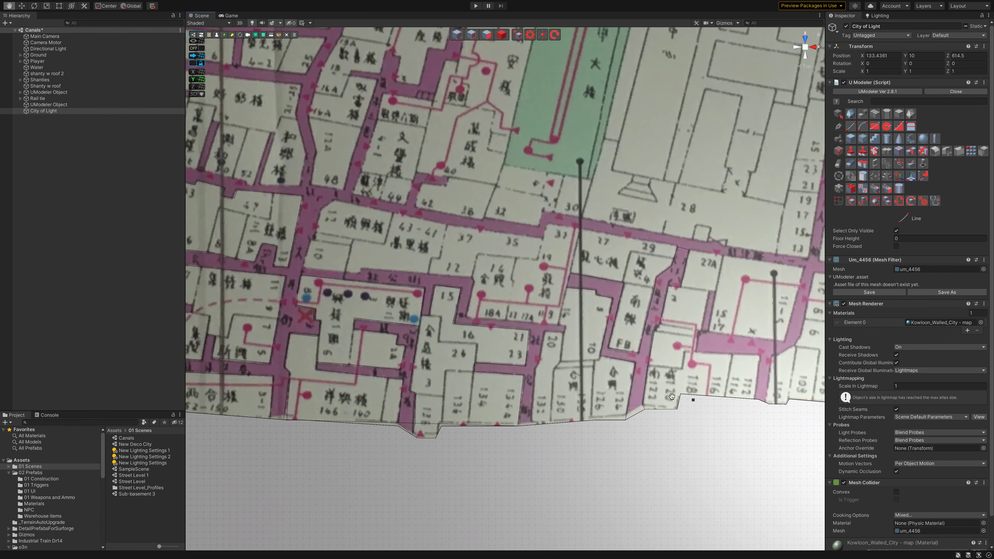
drag(685, 420, 670, 421)
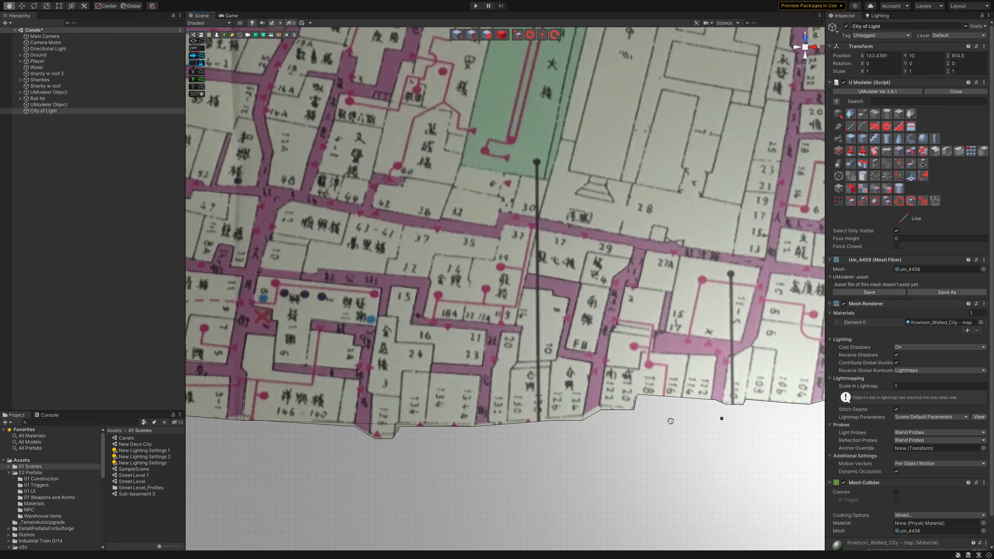
middle_drag(671, 421, 647, 426)
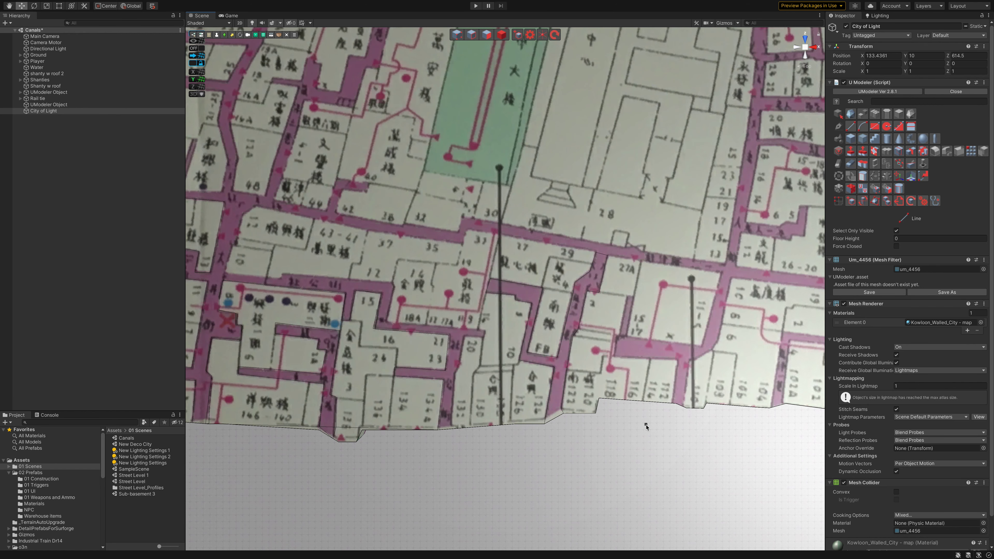
click(673, 406)
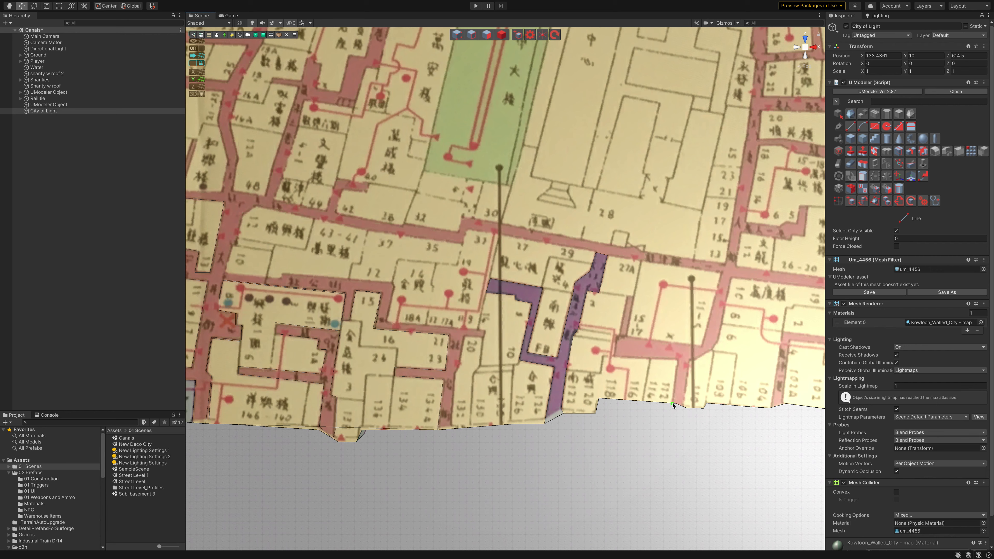
click(672, 405)
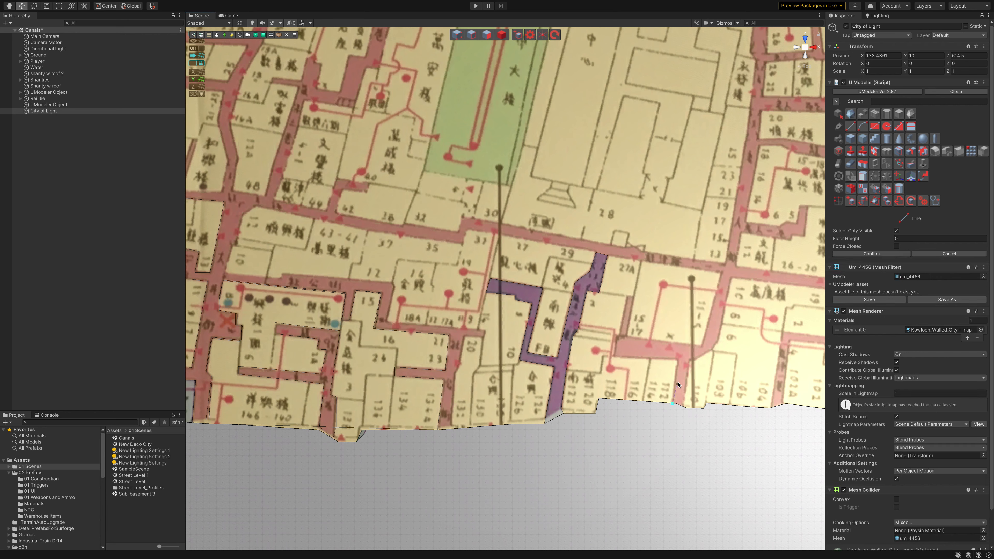
click(678, 360)
click(651, 359)
click(615, 358)
click(627, 338)
Step: Trace the lane up to its top and back down to the map edge, closing the polygon
click(702, 347)
click(722, 274)
click(732, 279)
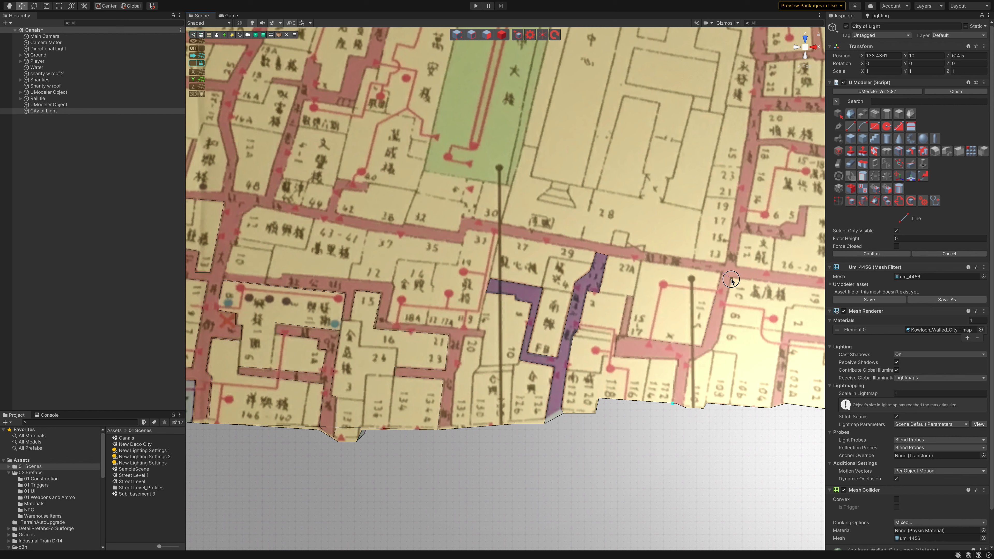
click(723, 324)
click(711, 351)
click(690, 361)
click(683, 407)
click(674, 405)
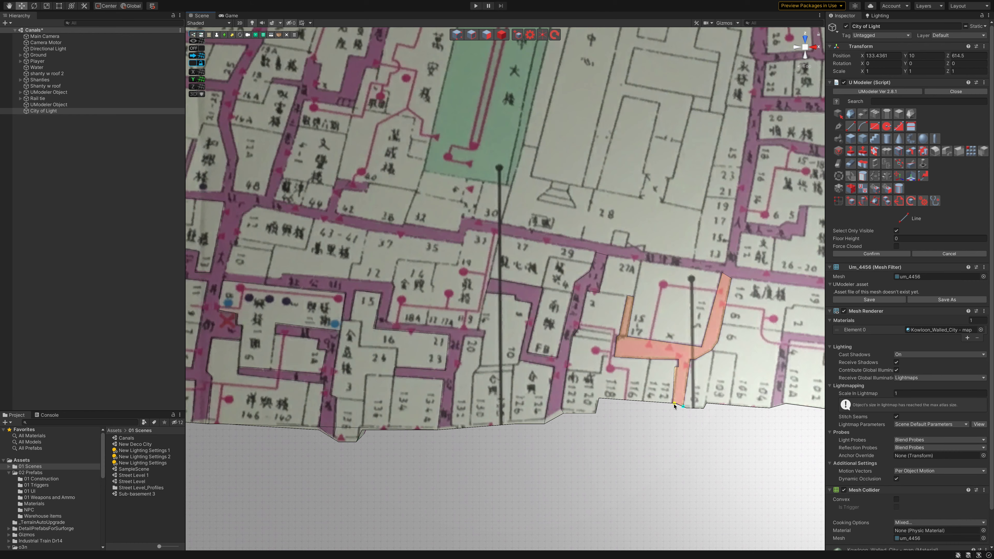
click(675, 403)
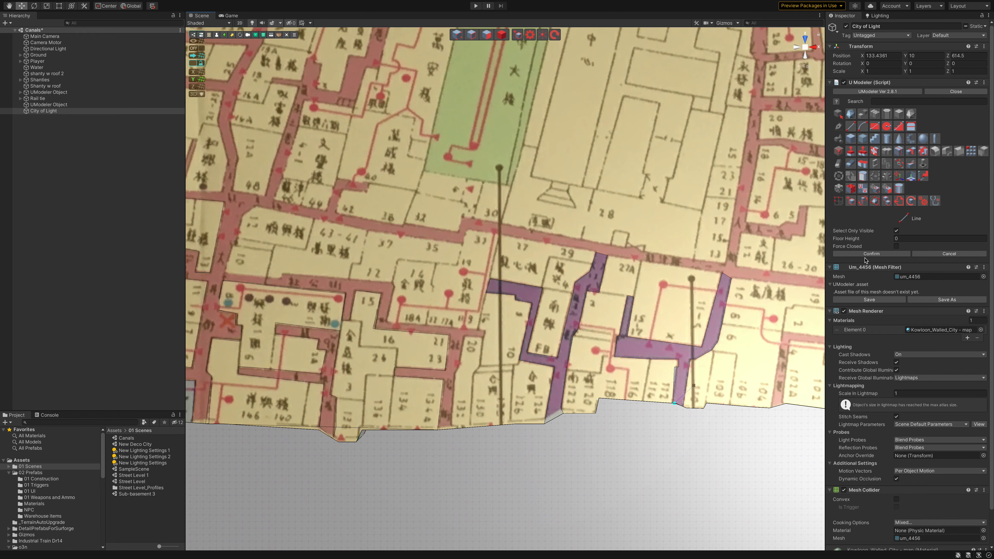
Step: Confirm the second alley cut and start tracing the third alley up from the map's bottom edge
click(864, 254)
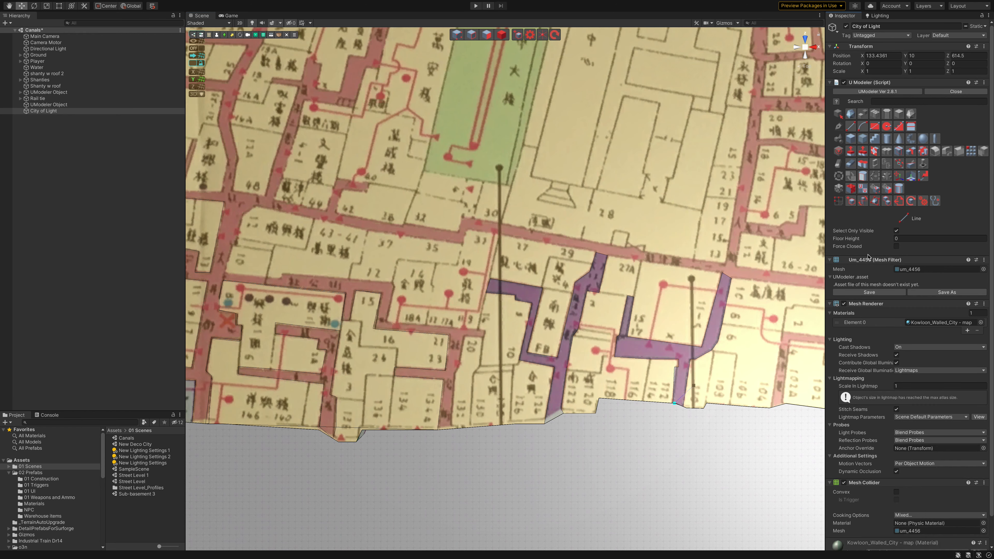
middle_drag(759, 383, 539, 341)
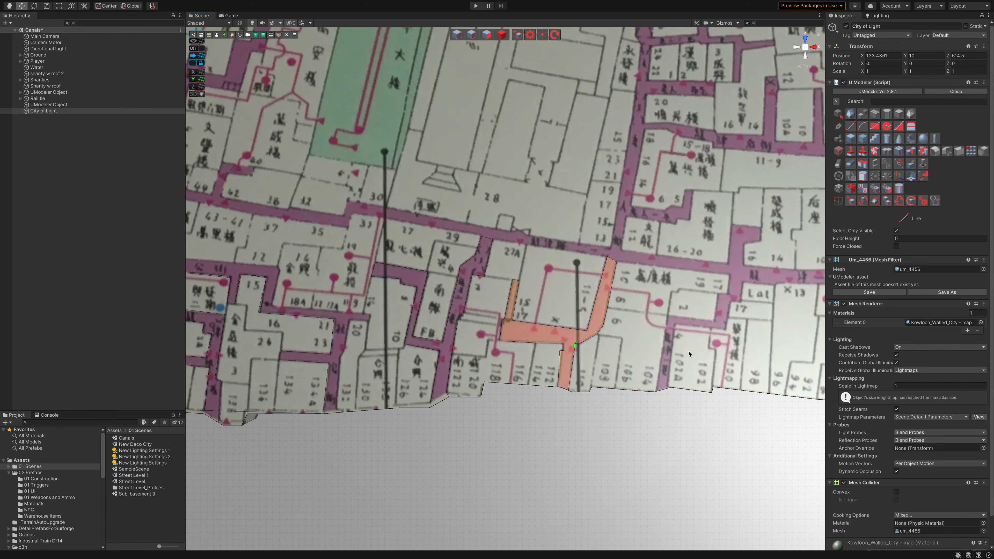
click(656, 393)
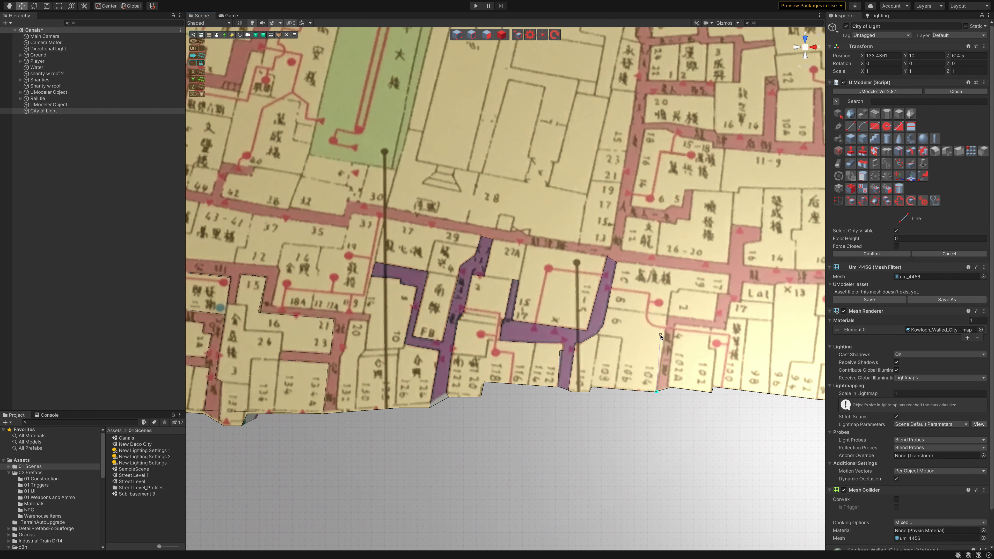
click(668, 318)
click(714, 322)
click(718, 294)
click(727, 295)
click(730, 276)
Step: Trace the lane's top and far wall back down, closing the third alley outline at the edge
click(742, 283)
click(740, 303)
click(730, 303)
click(726, 330)
click(674, 325)
click(658, 394)
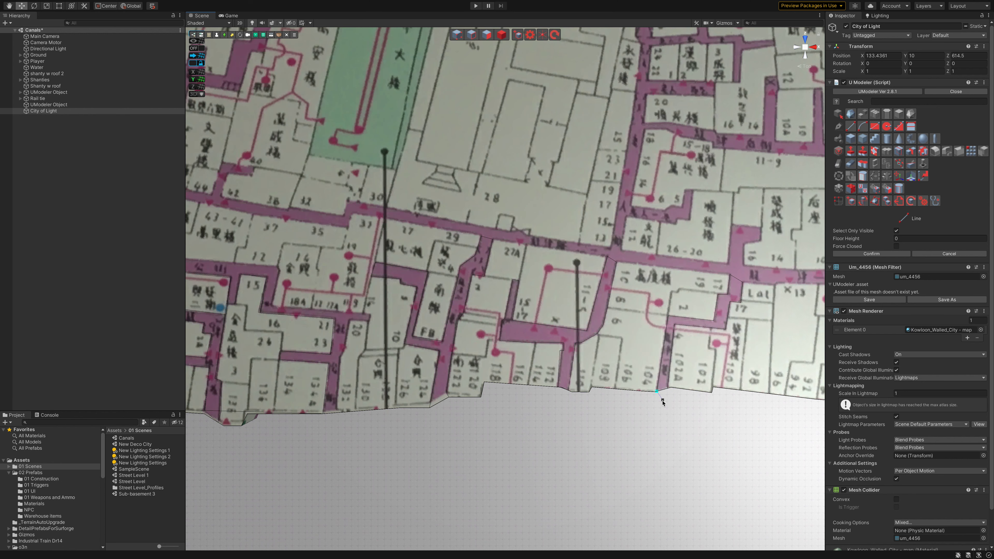
click(665, 386)
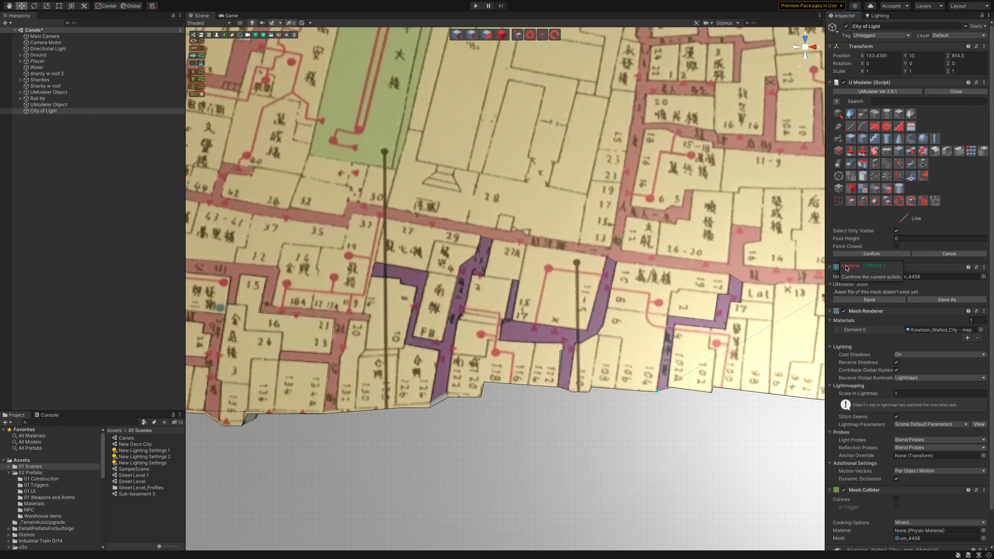
Step: Confirm the third alleyway cut beside lots 17 and 104
click(872, 254)
middle_drag(767, 321, 755, 325)
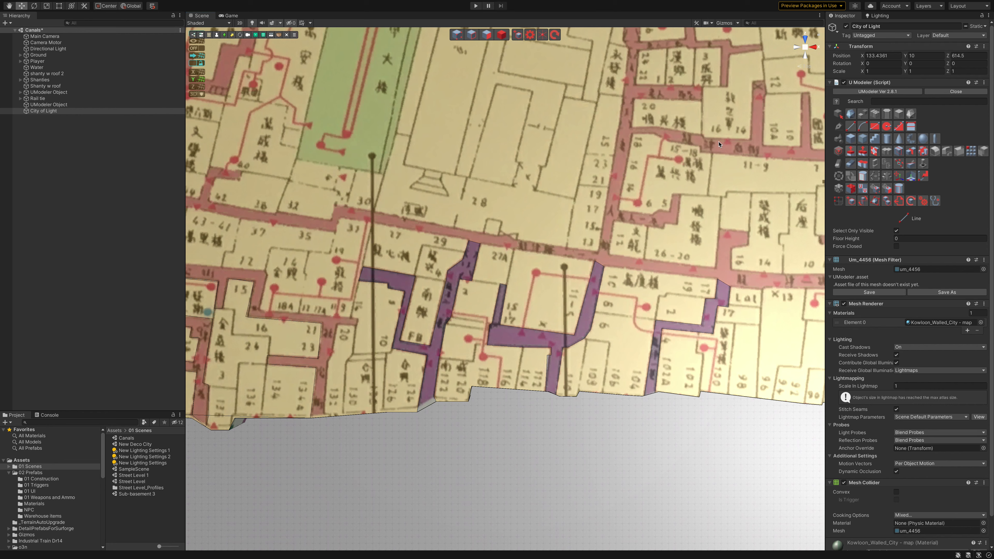
Step: With Push Pull, sink the first alley face 4 units below the map
key(p)
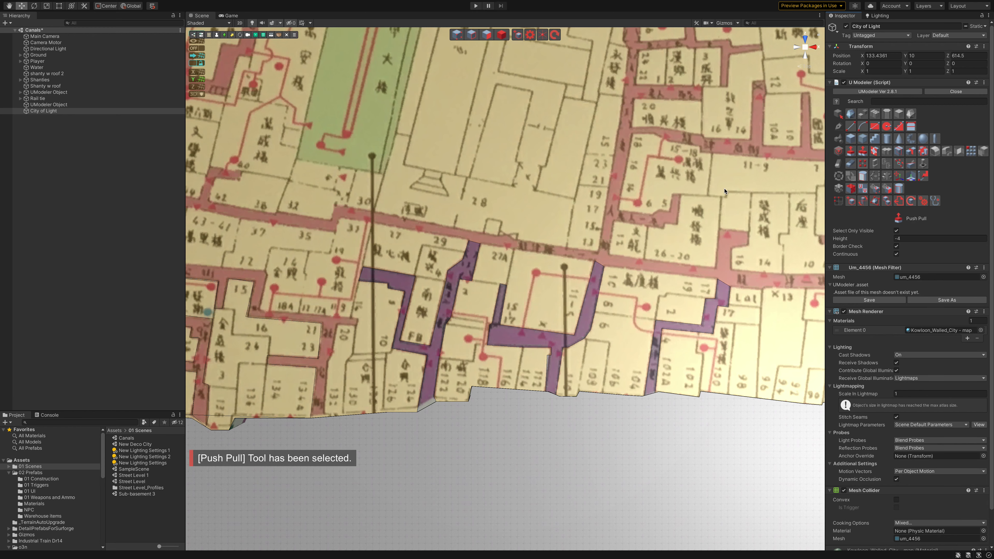
scroll(726, 190, up, 1)
scroll(695, 198, up, 5)
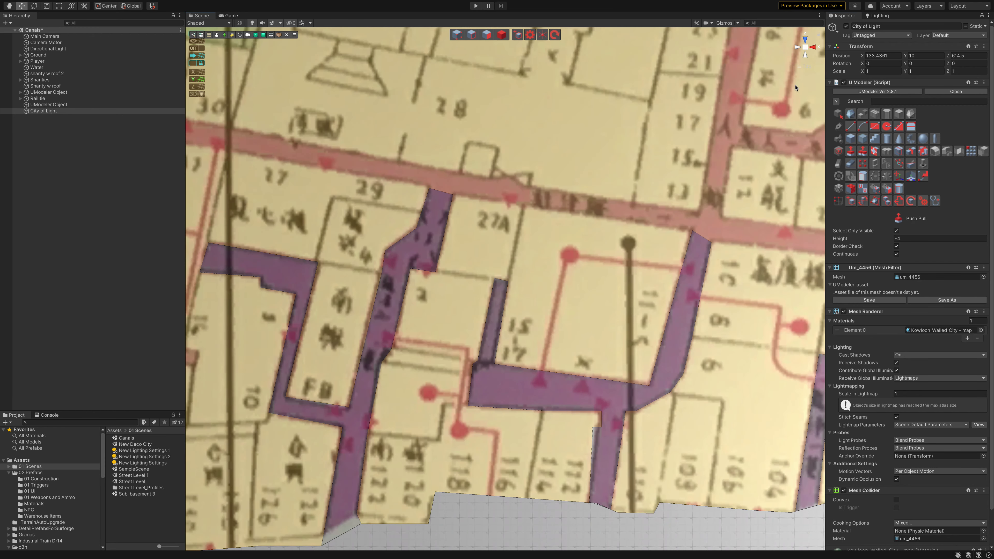
key(Up)
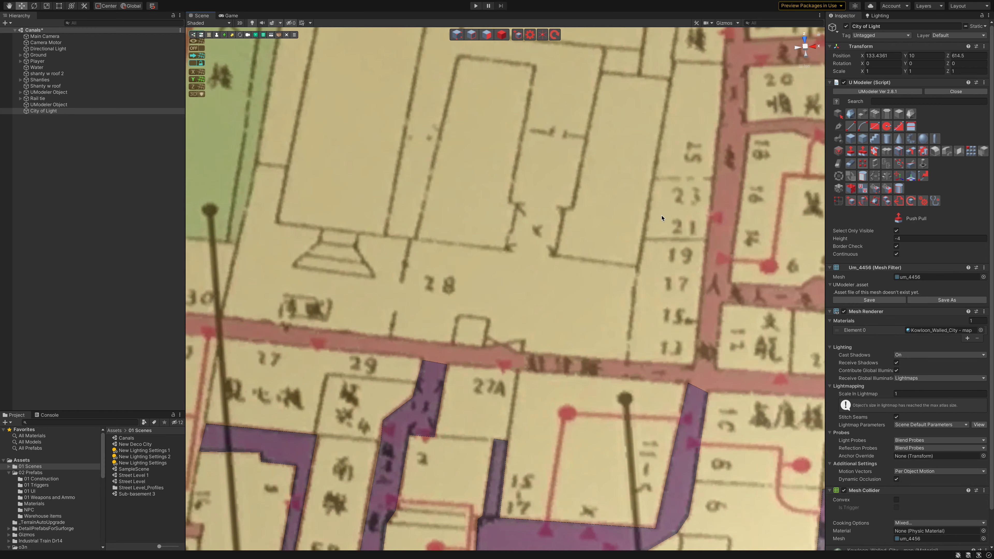
scroll(661, 218, down, 8)
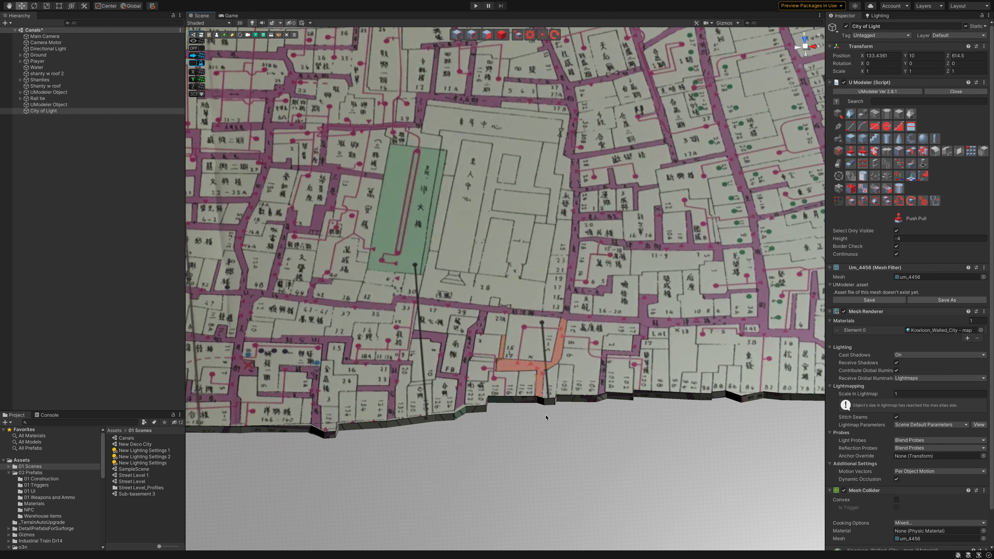
drag(559, 361, 558, 362)
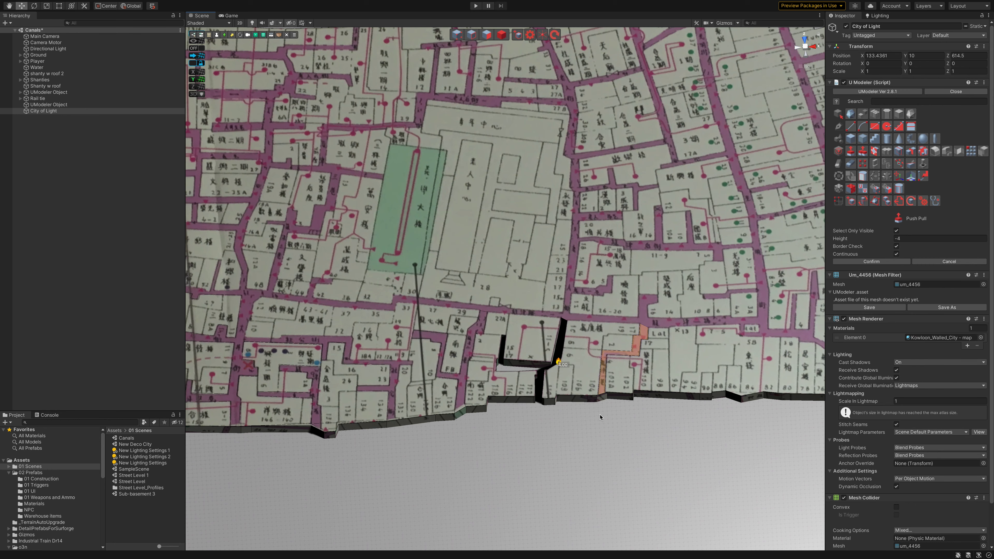
click(601, 418)
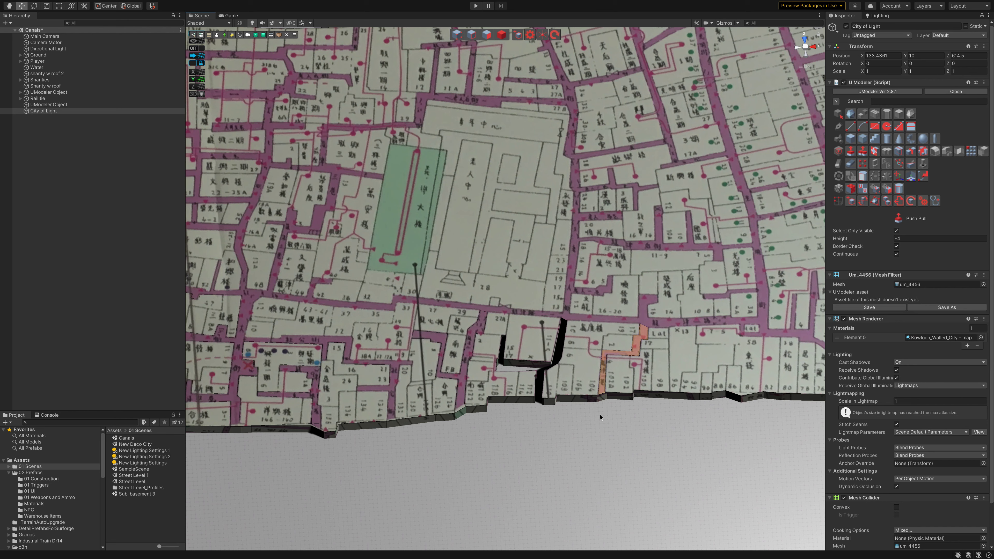
Step: Push the remaining alley faces down 4 units each, ending with the lower-left face
click(601, 417)
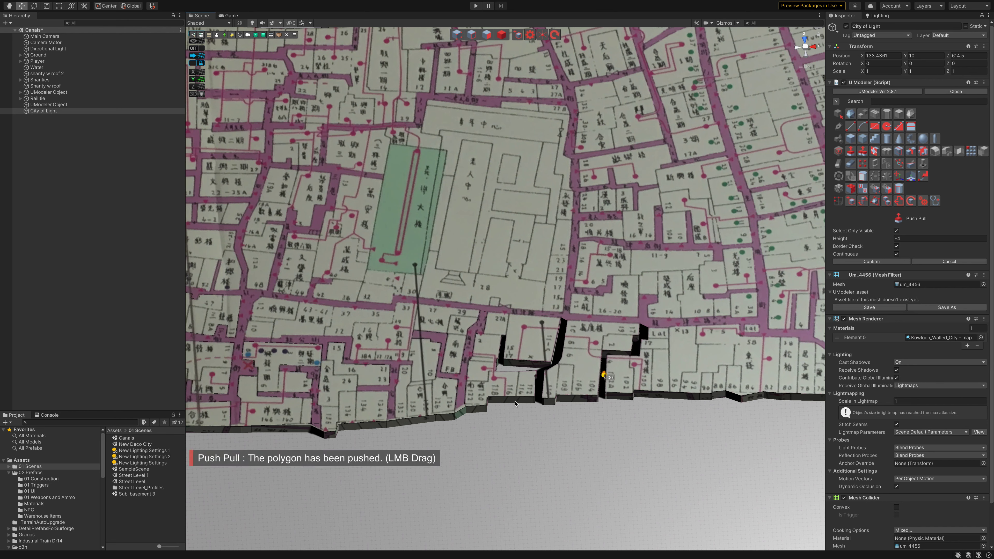
click(461, 433)
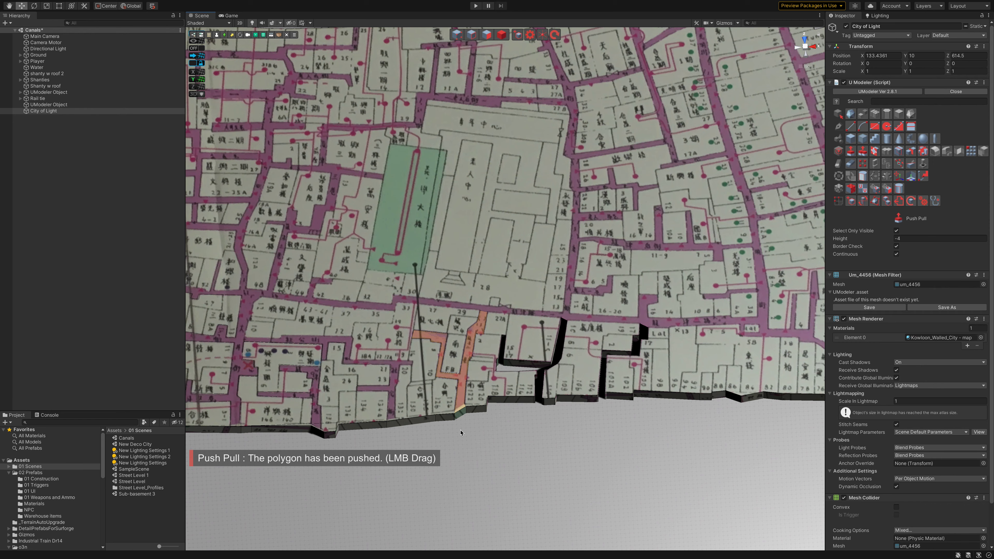
click(460, 433)
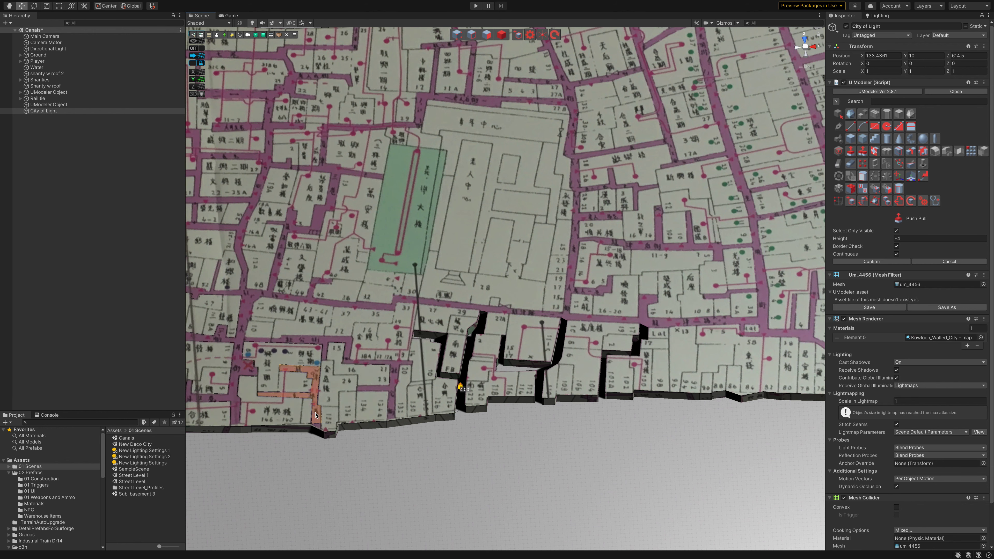
click(310, 456)
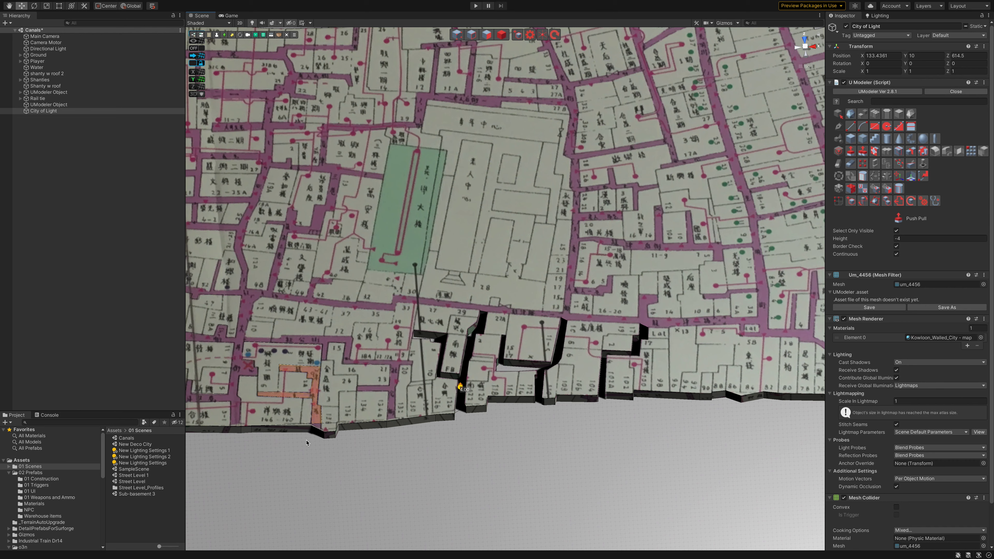
click(306, 443)
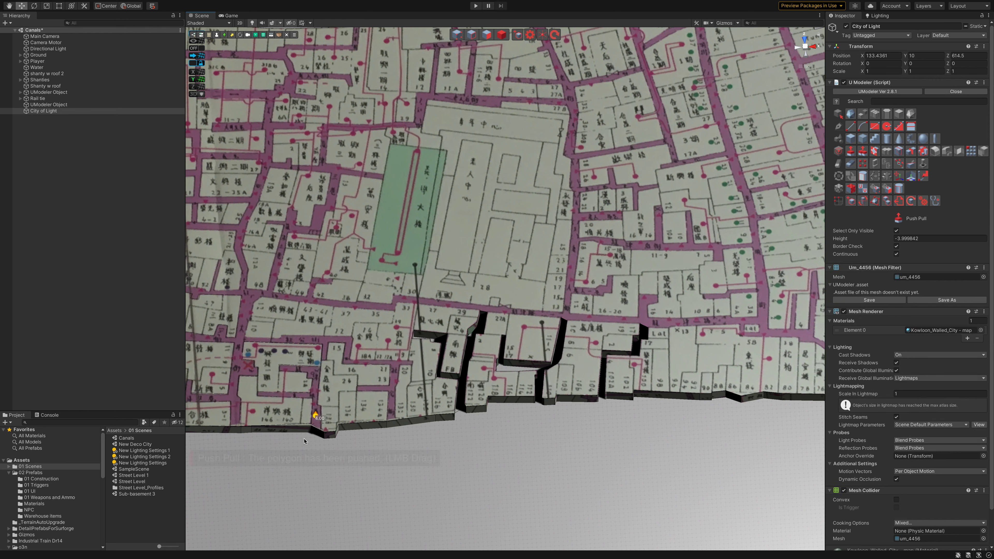
middle_drag(291, 415, 378, 401)
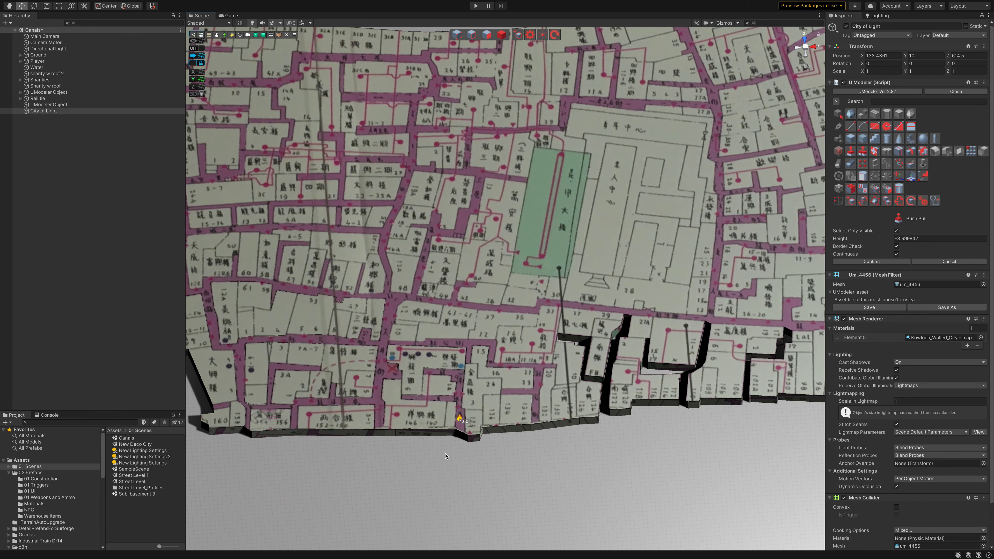
Step: Undo the trial push and pull on the lower-left face
key(ctrl+z)
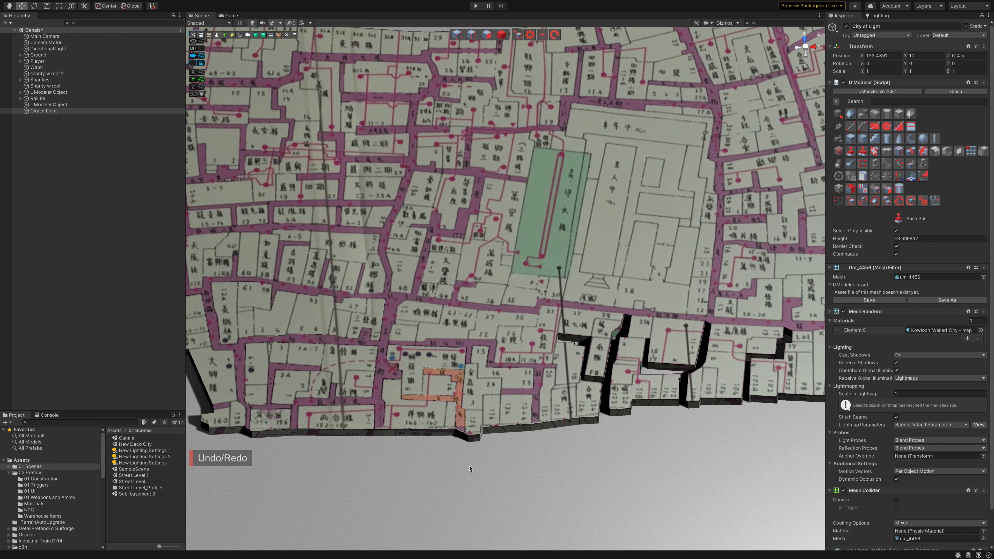
key(ctrl+y)
key(ctrl+z)
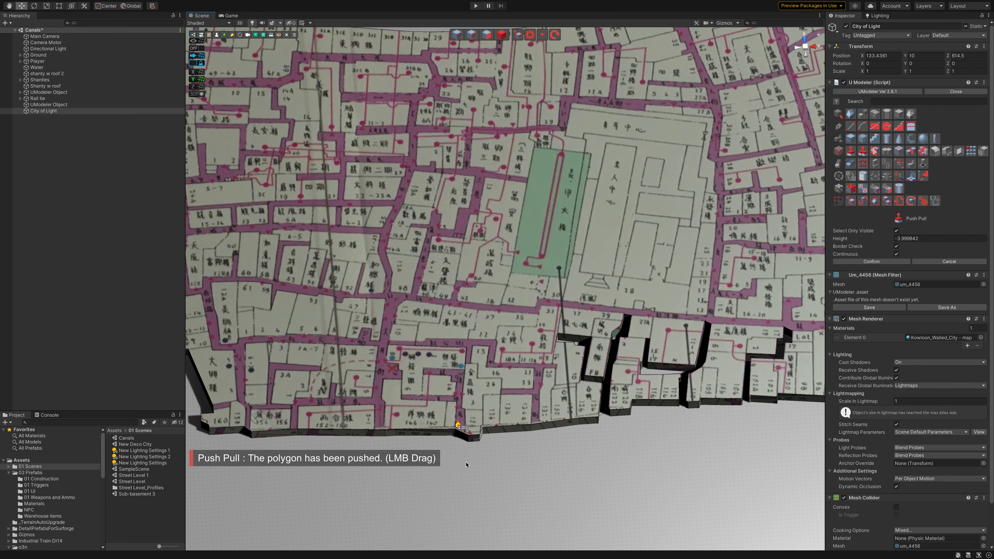
key(ctrl+z)
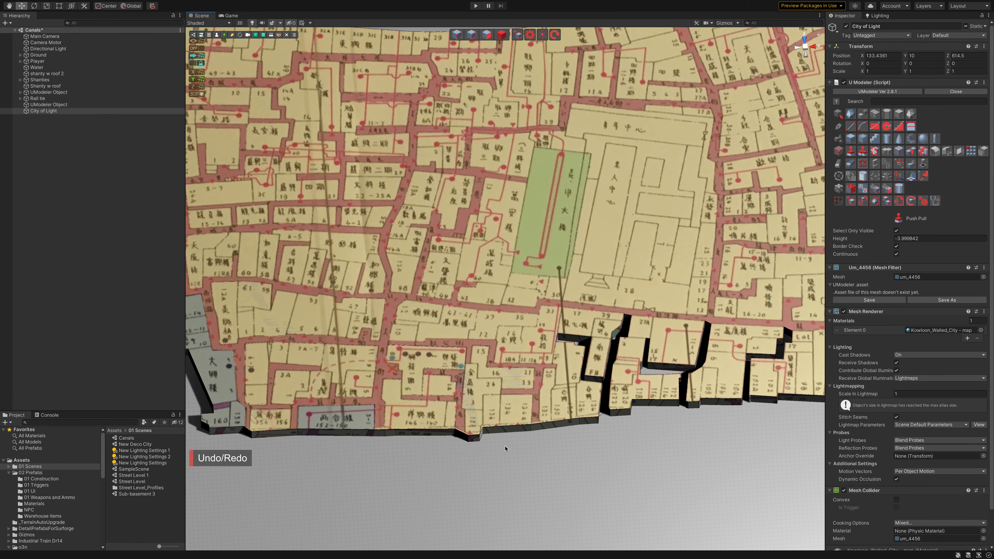
Step: Tilt the view of the map and switch UModeler to face editing
key(e)
scroll(436, 404, up, 2)
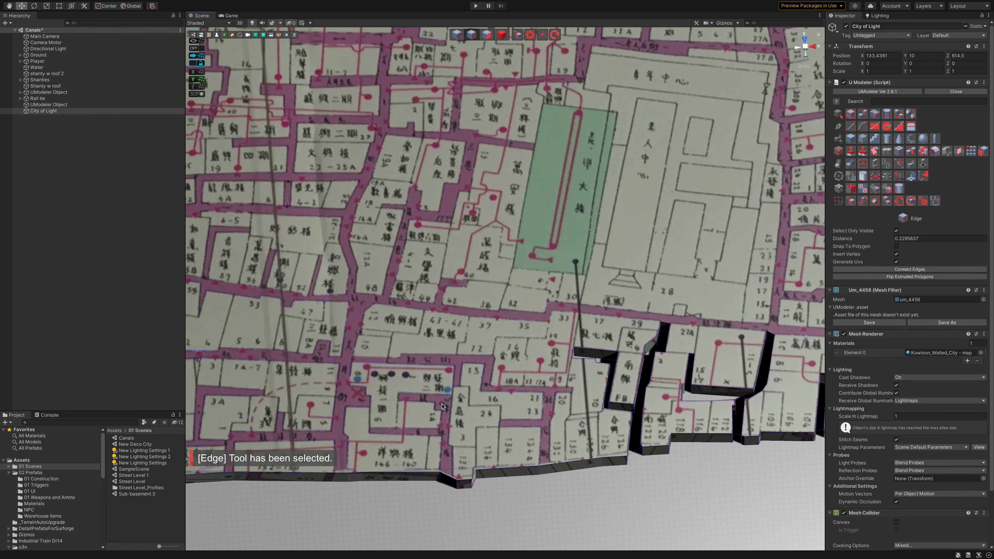
alt+drag(444, 402, 534, 382)
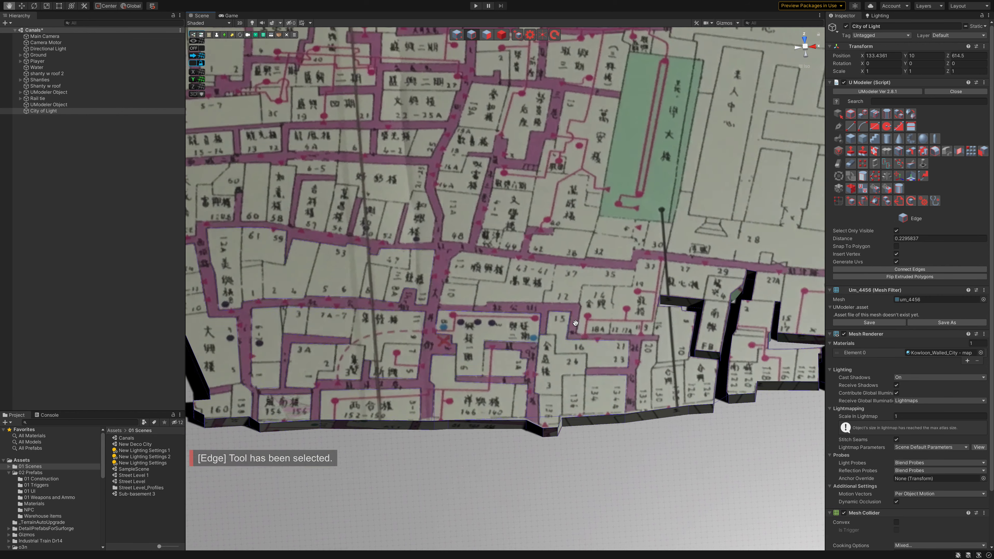
scroll(534, 382, up, 1)
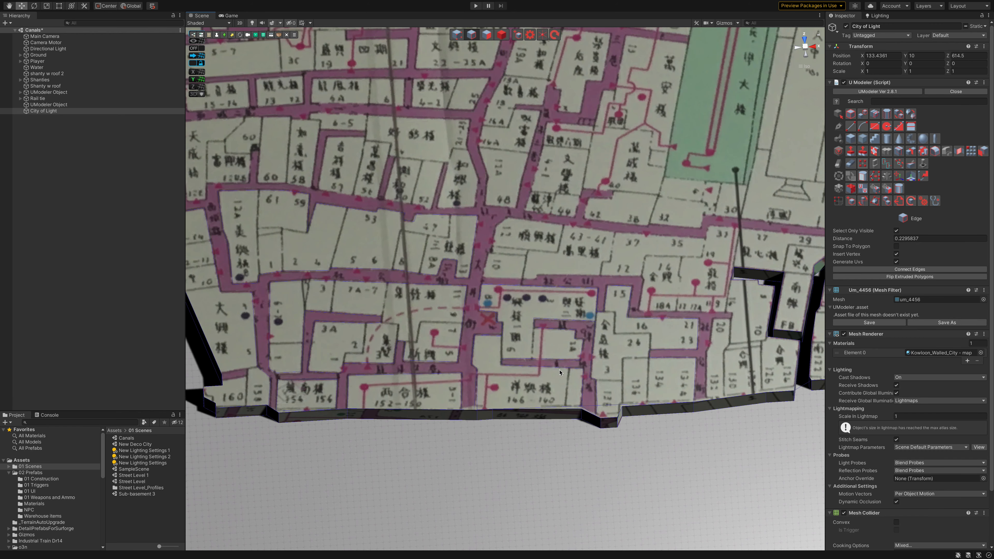
scroll(564, 372, up, 1)
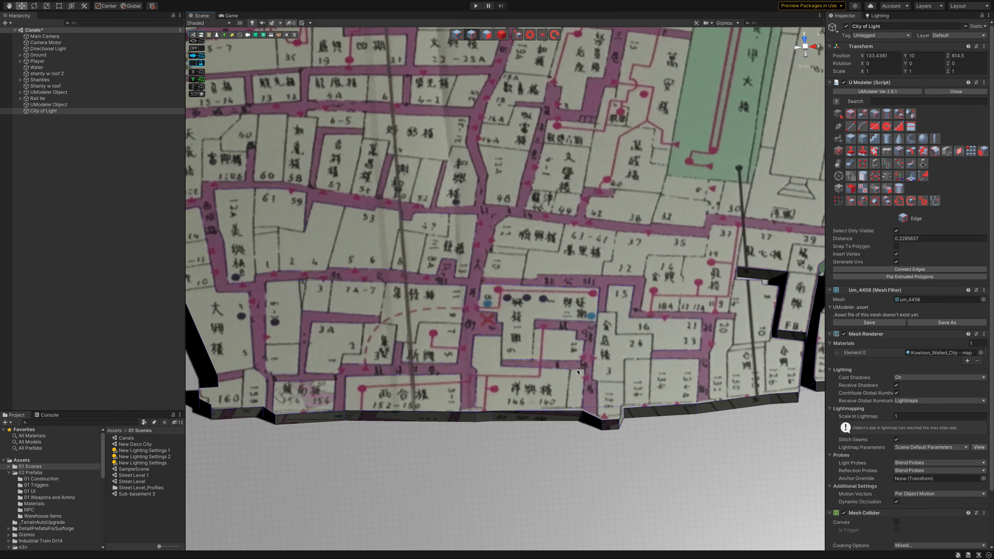
key(1)
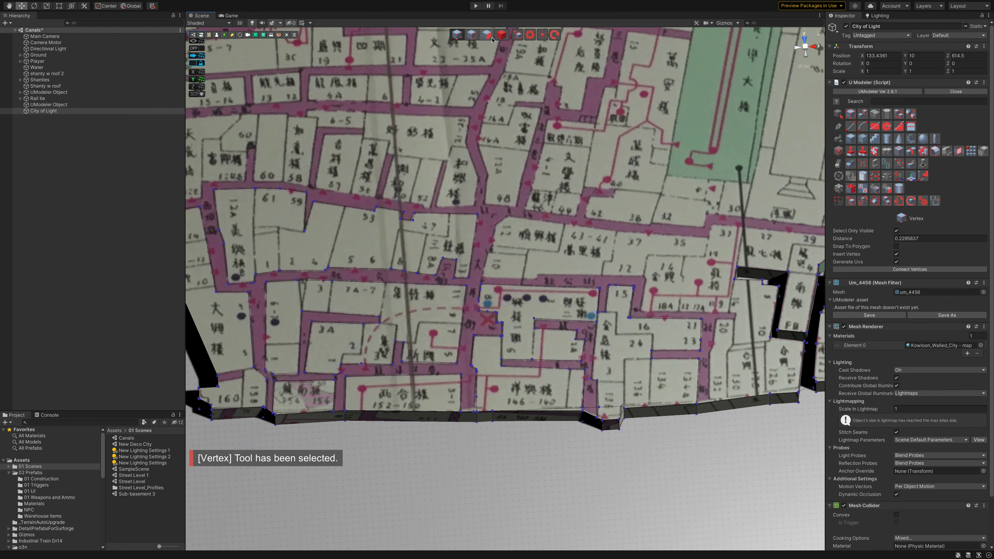
click(502, 35)
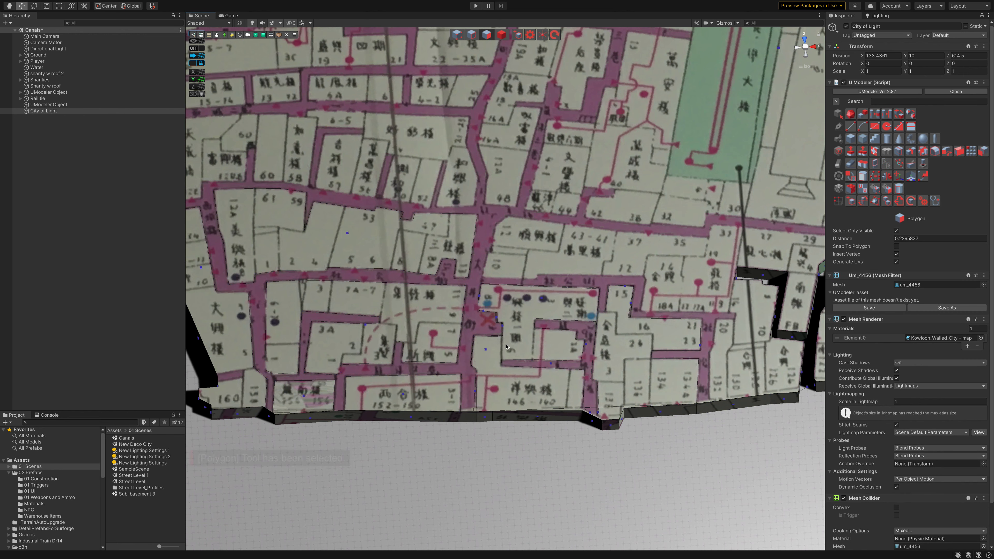
Step: Select the wall face along the map's bottom edge and zoom in on it
click(485, 315)
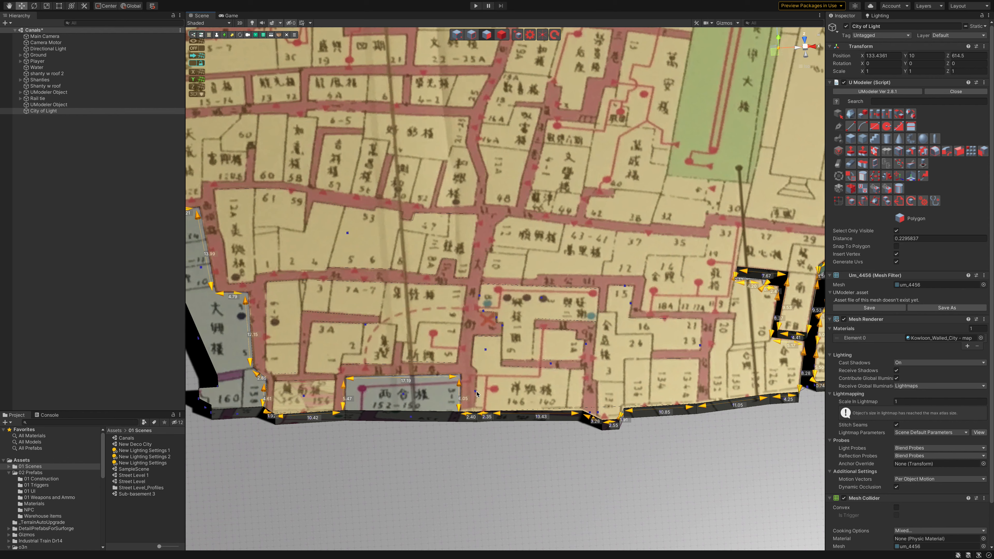
click(504, 327)
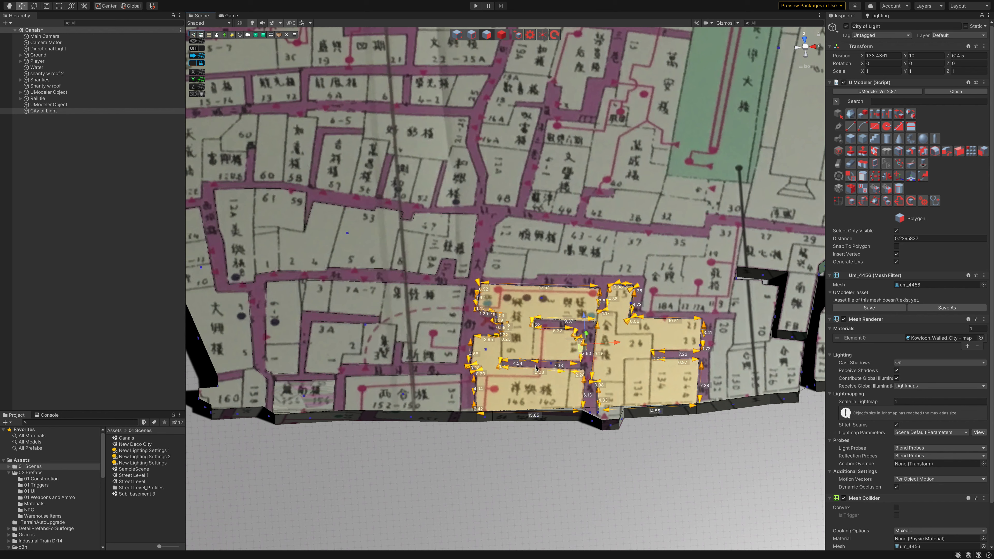
click(644, 421)
scroll(636, 428, up, 1)
scroll(636, 428, up, 1)
middle_drag(635, 431, 579, 393)
scroll(578, 393, up, 1)
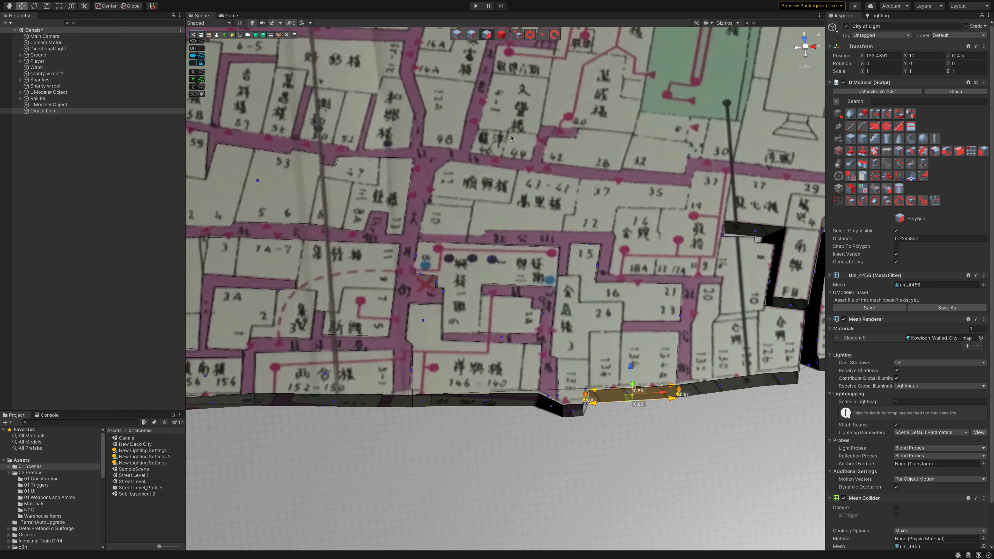
Step: In vertex mode, select two notch vertices and move them down, up and along X
click(473, 38)
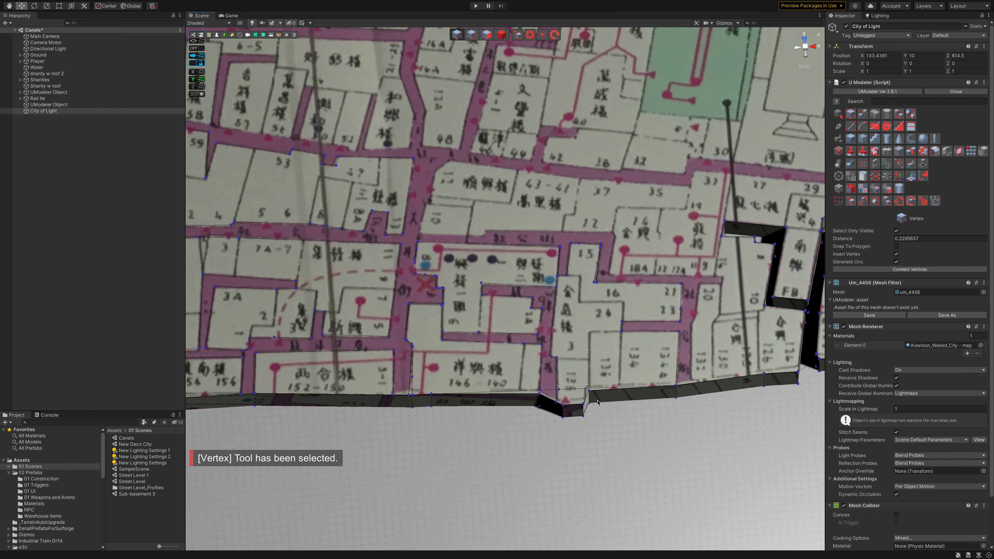
scroll(593, 407, up, 1)
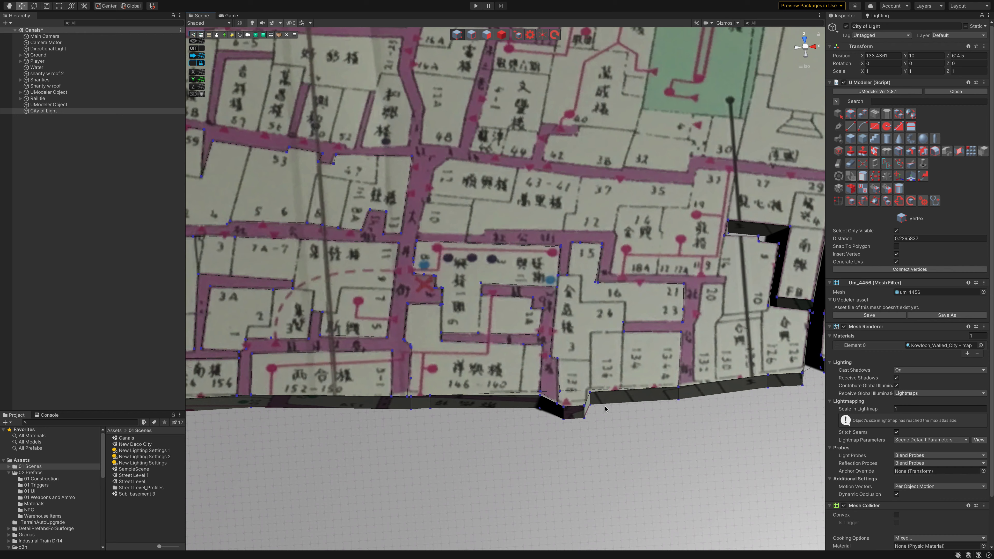
scroll(605, 407, up, 1)
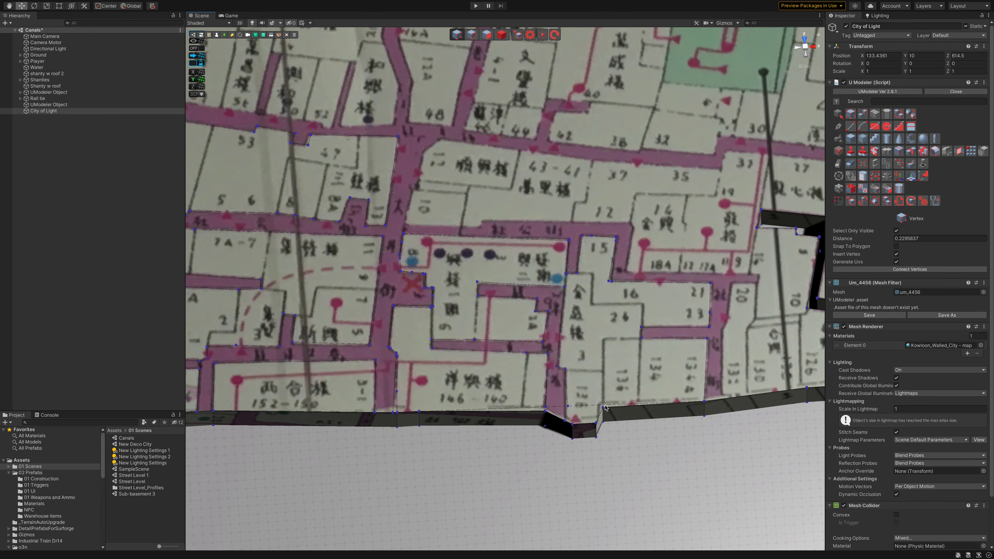
middle_drag(605, 407, 582, 394)
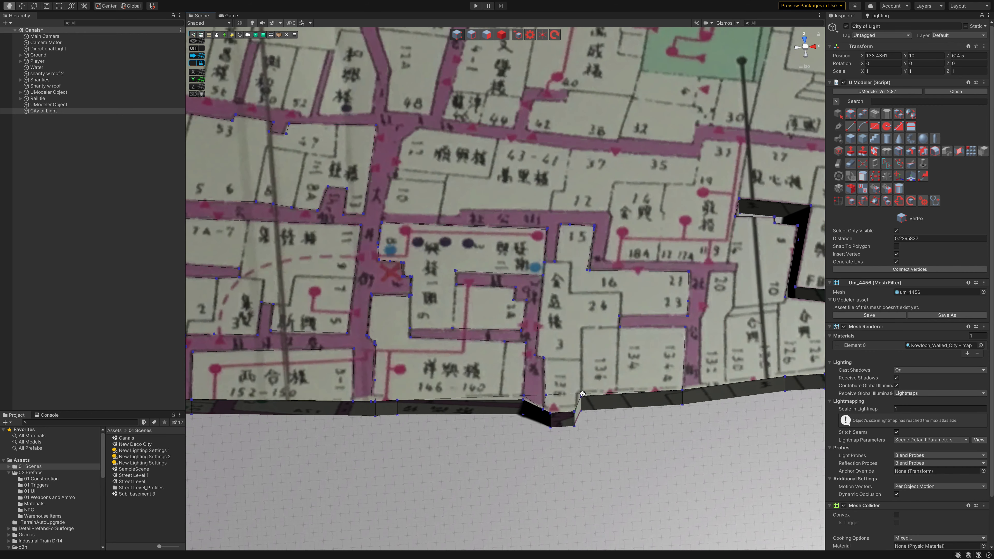
click(574, 412)
shift+click(574, 427)
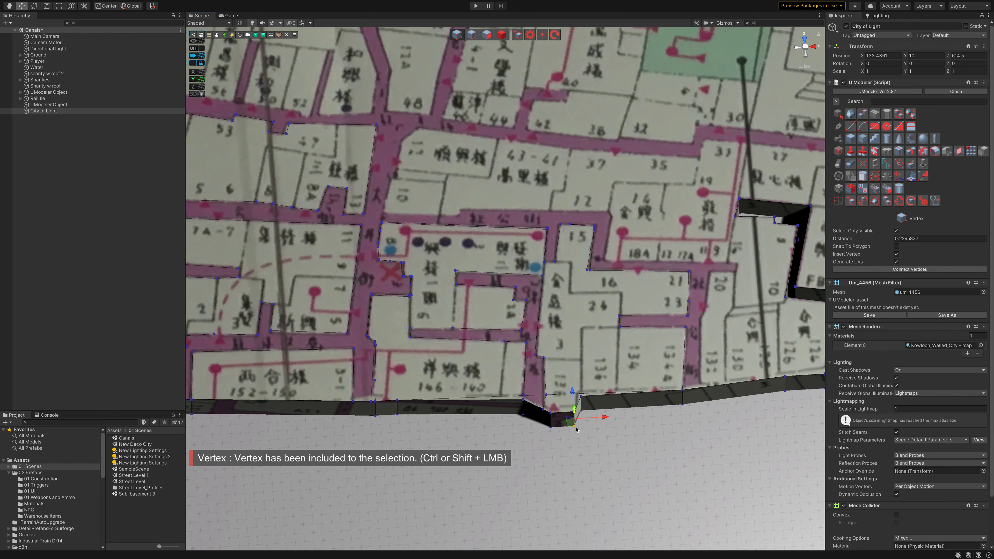
drag(576, 430, 606, 433)
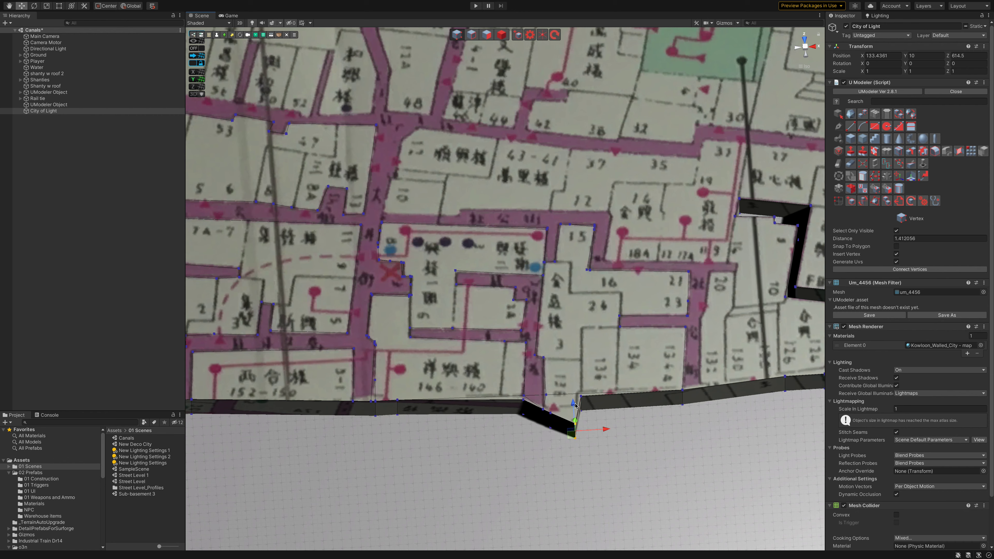
drag(575, 405, 573, 388)
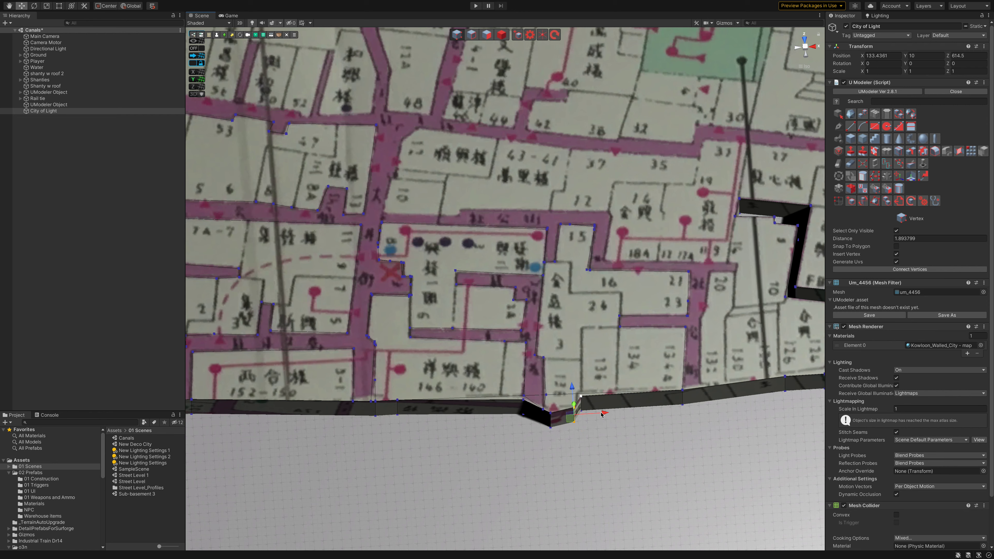
drag(605, 414, 612, 414)
Step: Select other notch vertices, then box-select the stray vertices beside the red X alley
click(552, 414)
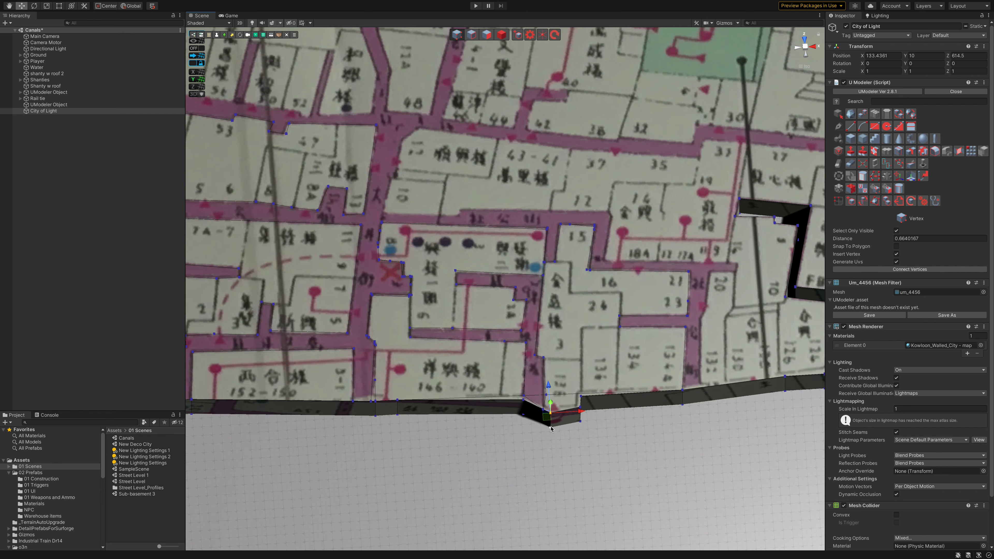
shift+click(550, 428)
shift+click(547, 425)
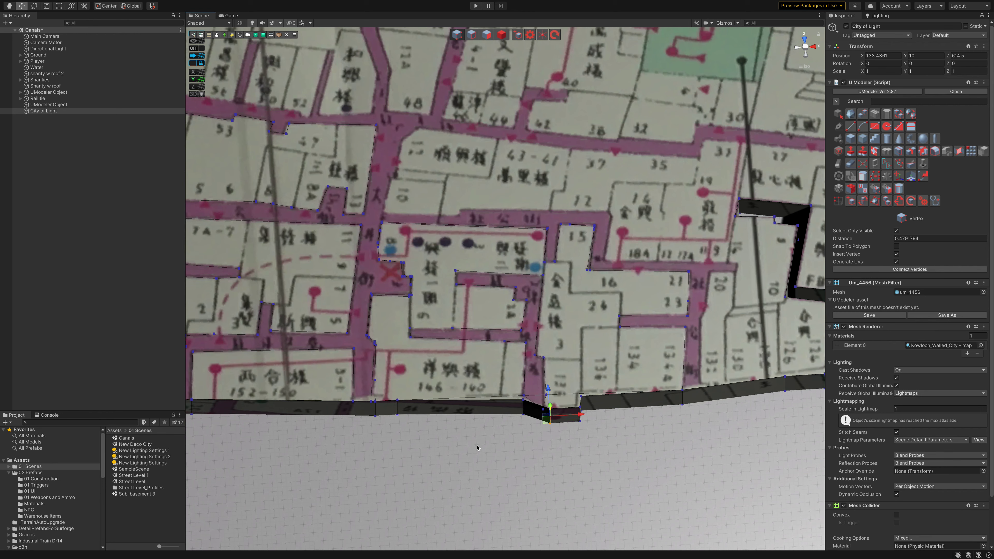
click(517, 398)
click(524, 395)
drag(376, 215, 434, 289)
Step: Delete the stray vertex clusters around block 15 and nearby areas
key(Delete)
key(Delete)
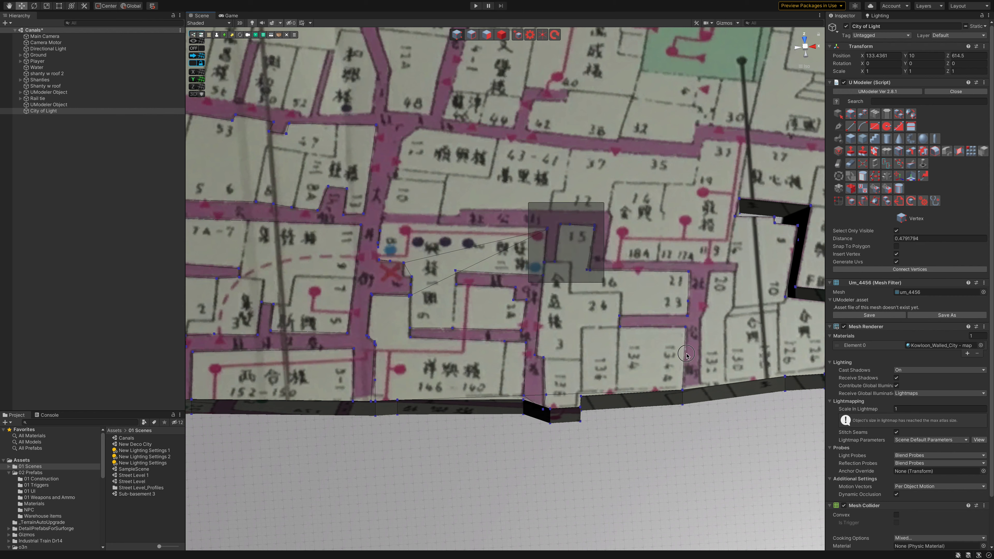
drag(686, 354, 702, 357)
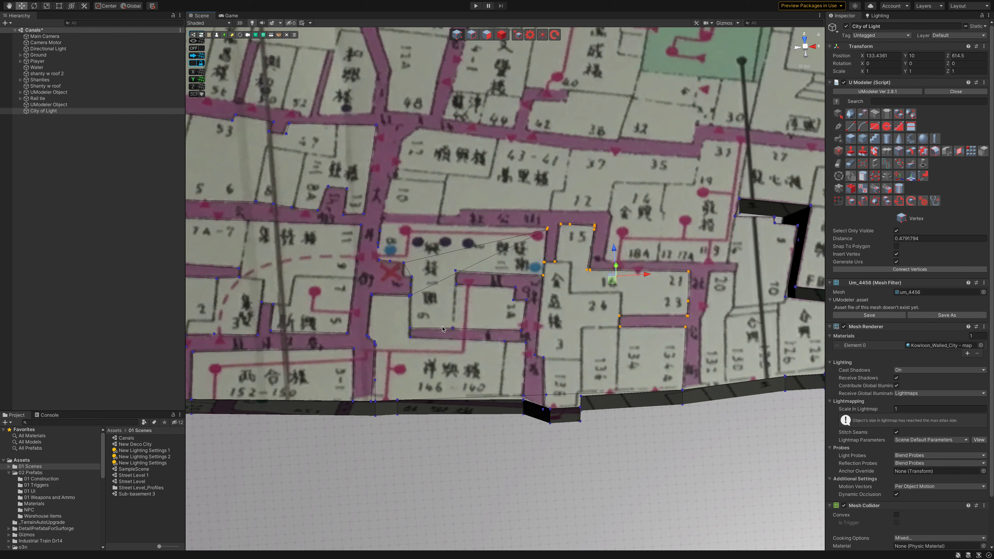
key(Delete)
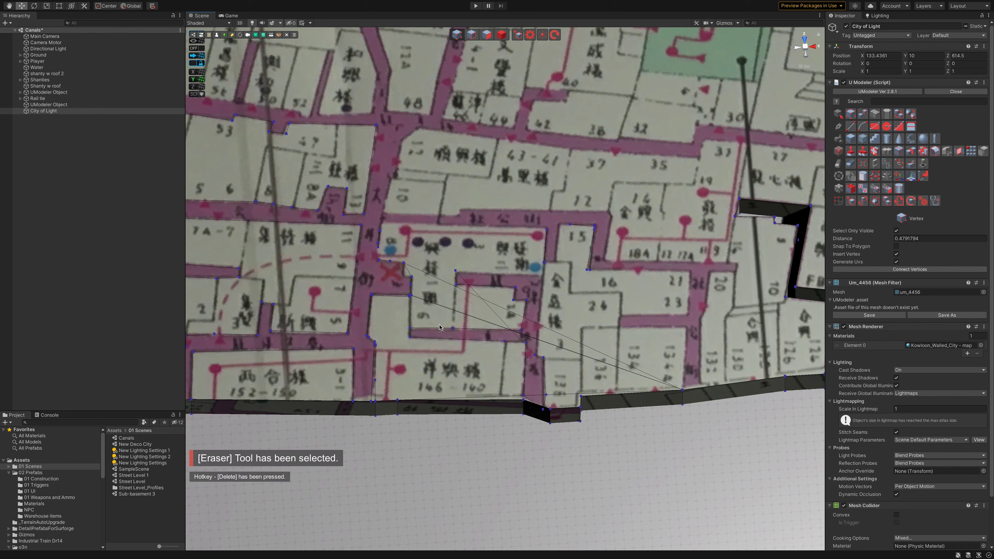
drag(624, 208, 341, 356)
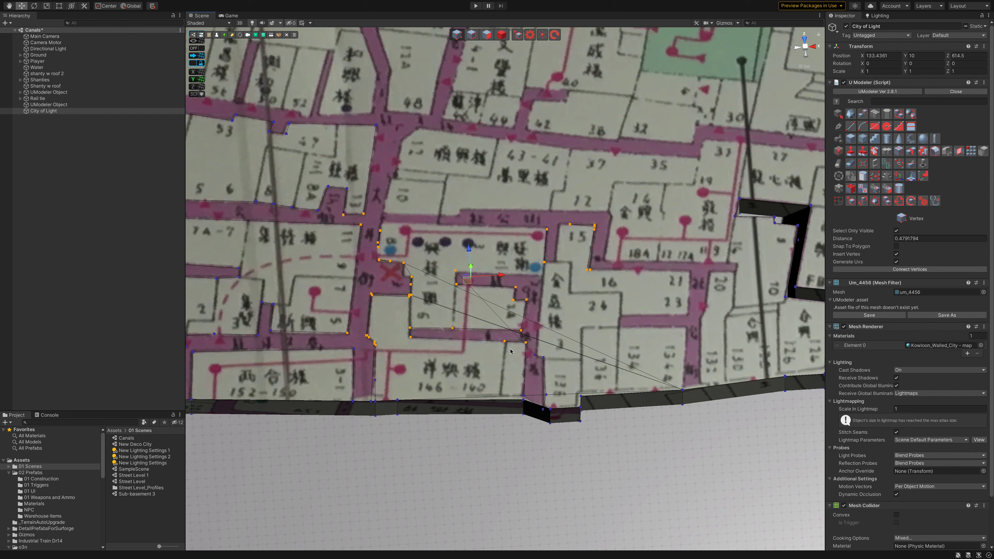
key(Delete)
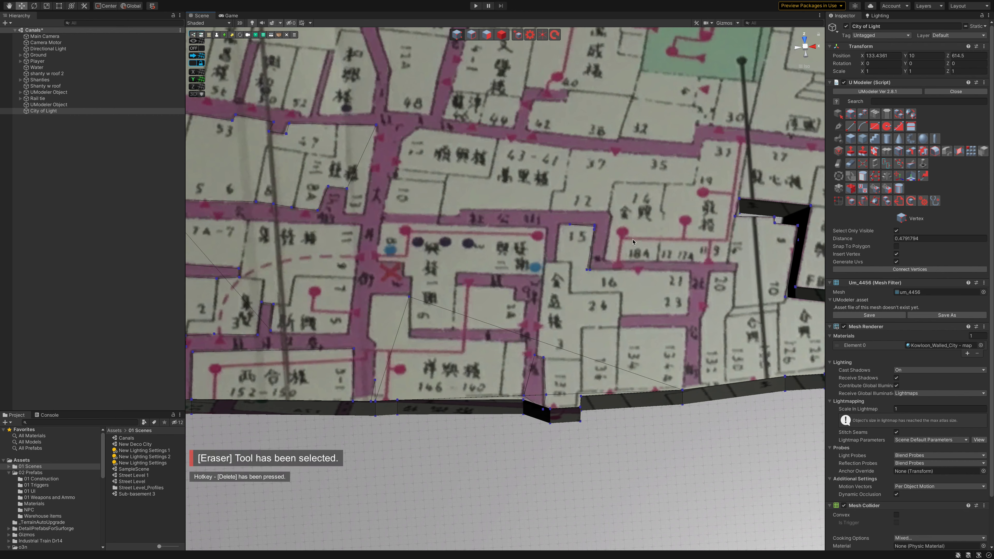
mouse_move(622, 209)
mouse_down()
mouse_move(502, 308)
mouse_move(348, 377)
mouse_move(248, 384)
mouse_up()
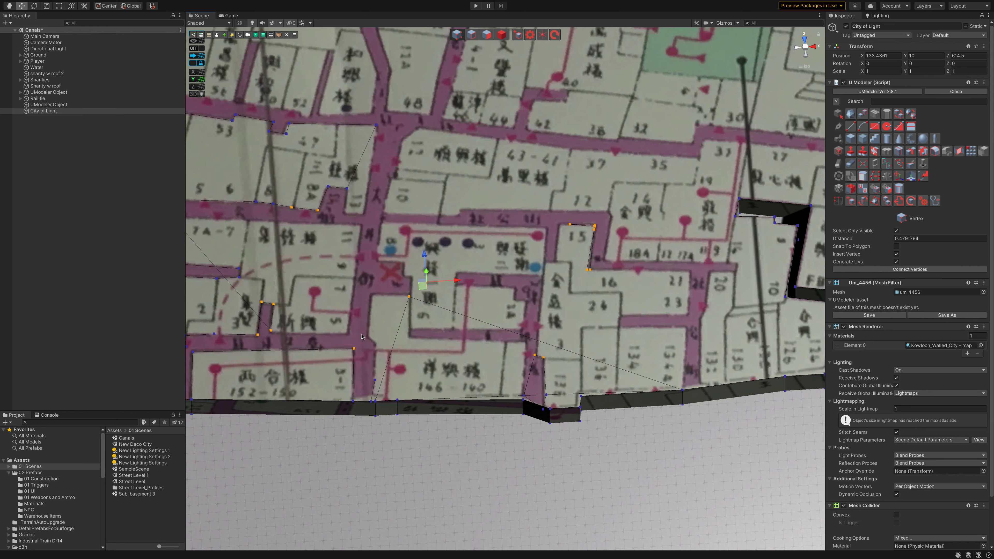
key(Delete)
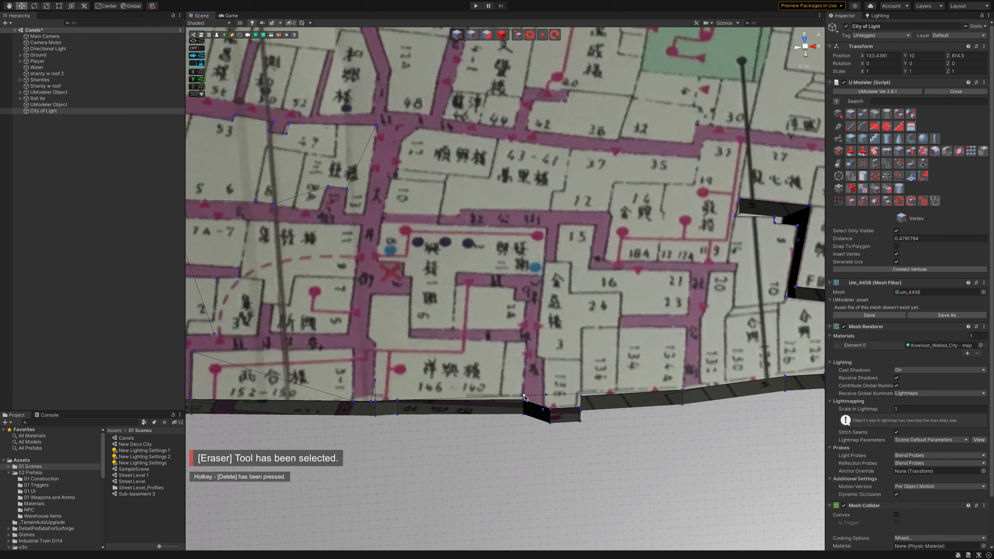
Step: Delete the stray vertices near block 3A and the remaining clusters on the left side
mouse_move(560, 376)
middle_down()
mouse_move(649, 349)
mouse_move(700, 367)
middle_up()
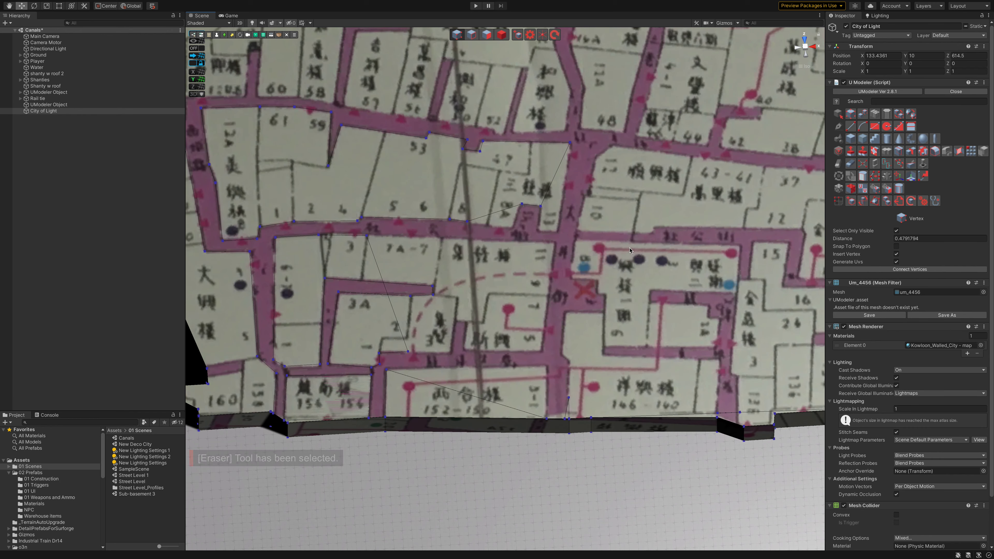
middle_drag(661, 237, 643, 366)
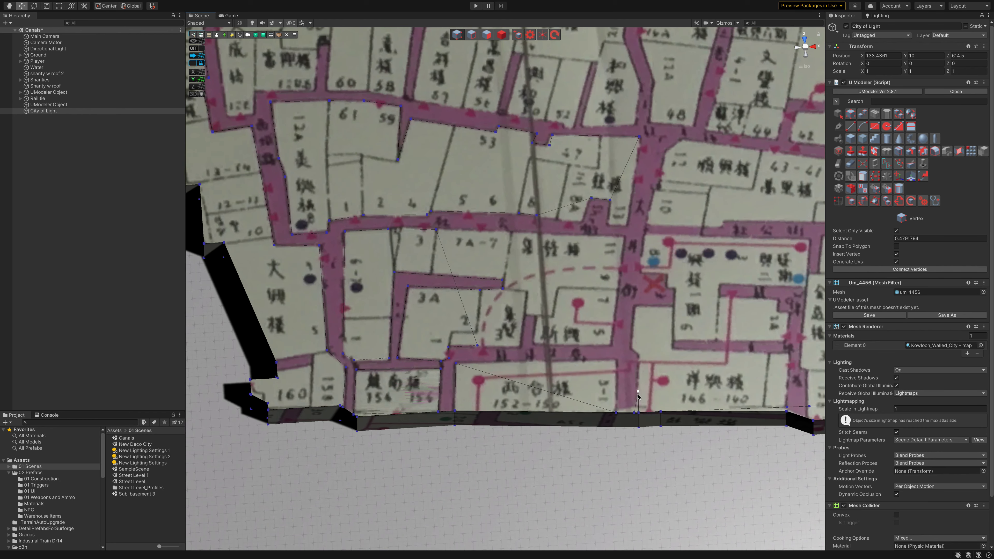
key(Delete)
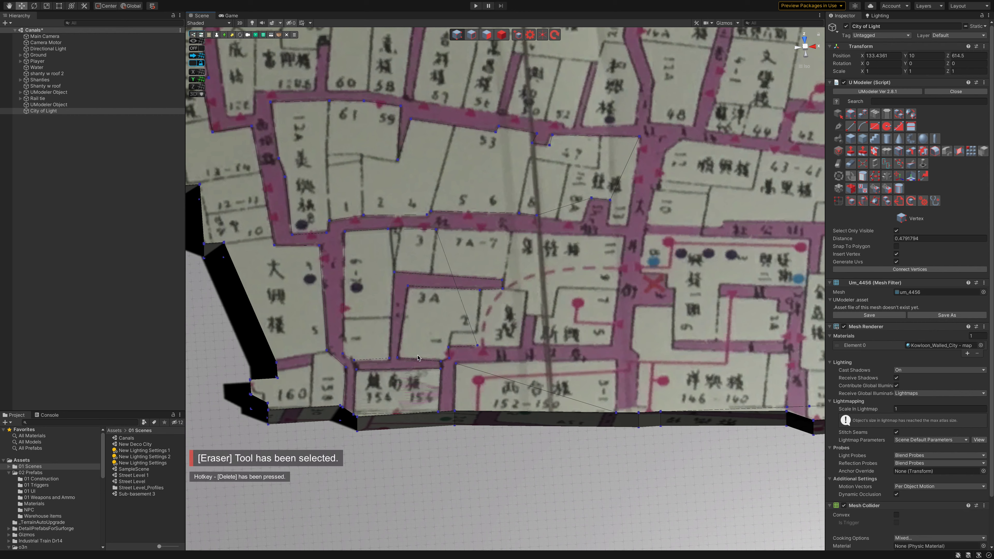
drag(516, 339, 311, 384)
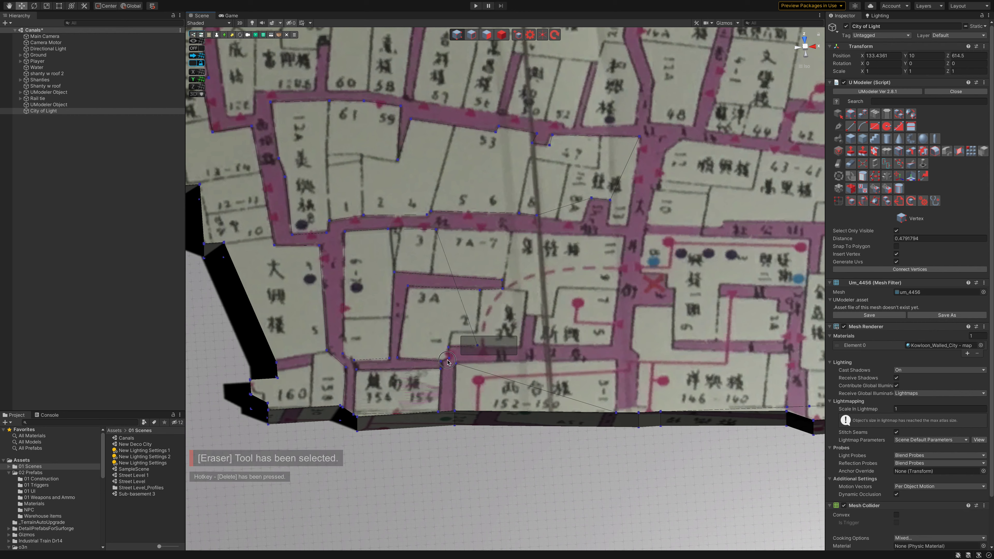
key(Delete)
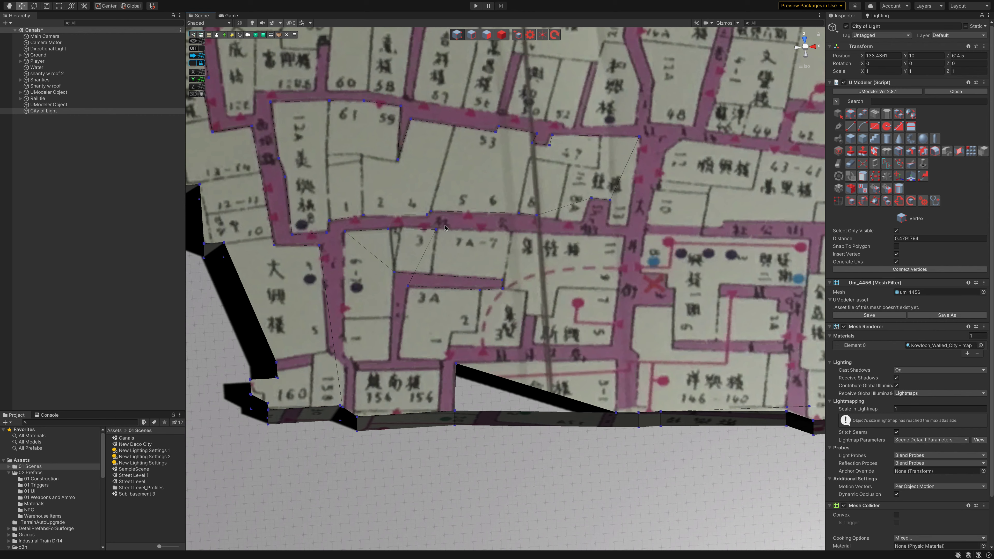
drag(701, 109, 248, 269)
key(Delete)
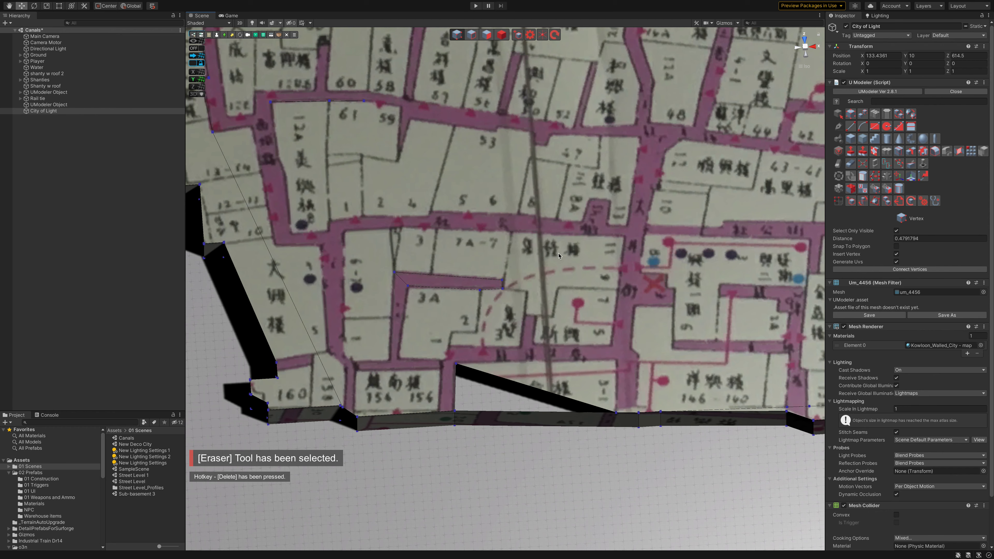
Step: Erase the stray edges along the map's left border
drag(564, 248, 355, 322)
mouse_move(430, 269)
middle_down()
mouse_move(450, 272)
mouse_move(490, 240)
middle_up()
middle_drag(393, 148, 405, 305)
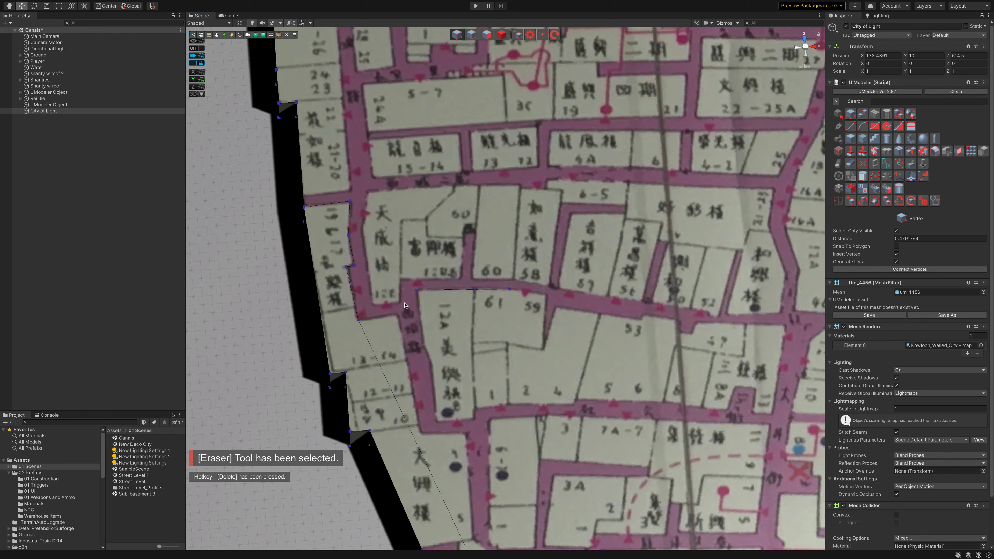
mouse_move(346, 194)
mouse_down()
mouse_move(465, 318)
mouse_move(554, 335)
mouse_up()
key(Delete)
middle_drag(500, 322, 451, 218)
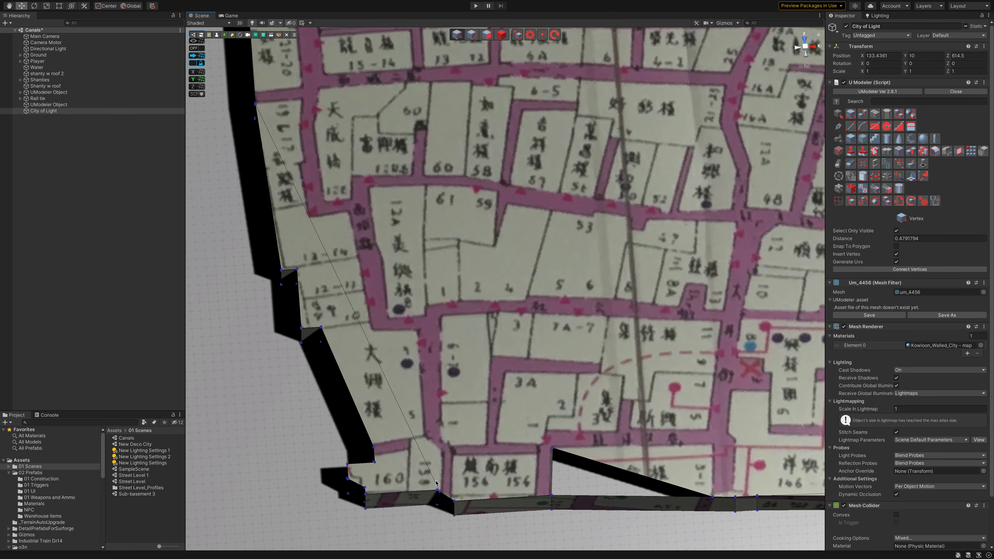
Step: Delete the stray diagonal edge in Edge mode, then return to vertex editing
click(471, 35)
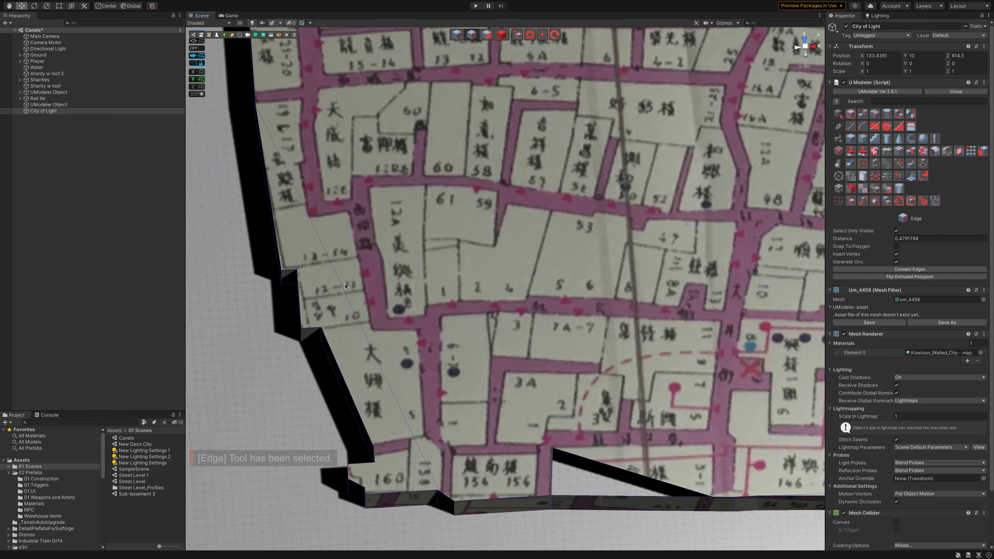
click(354, 311)
key(Delete)
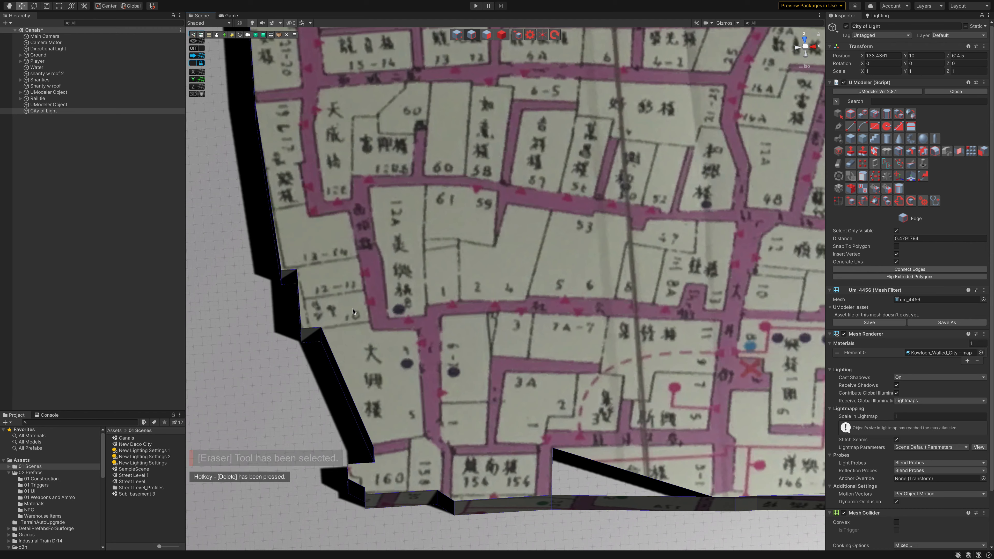
click(455, 36)
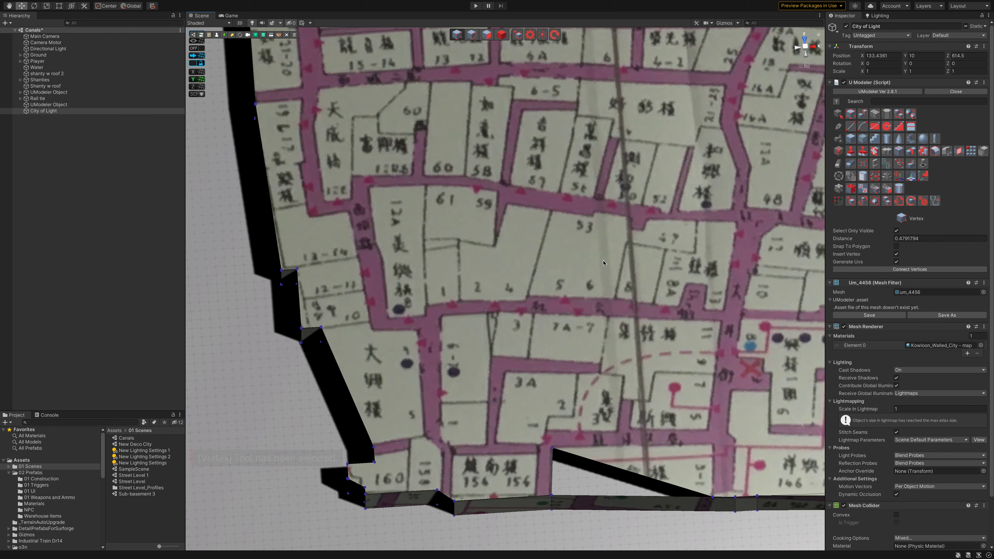
mouse_move(622, 298)
middle_down()
mouse_move(503, 288)
mouse_move(564, 246)
middle_up()
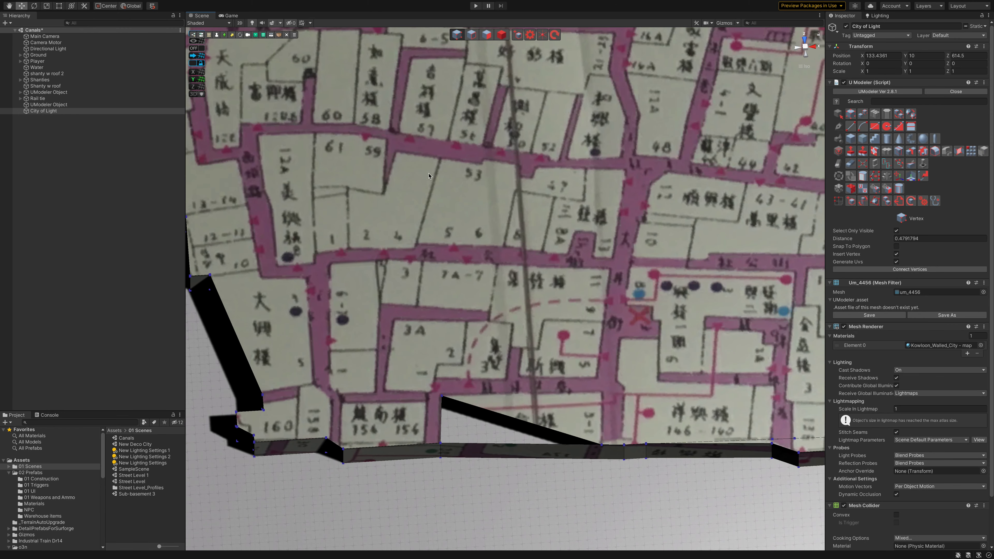
alt+drag(535, 382, 437, 295)
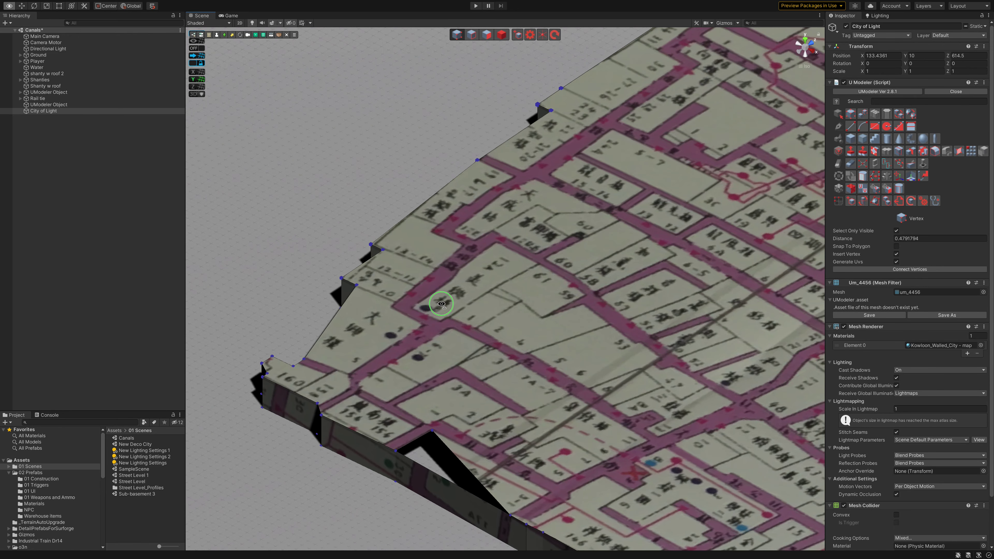
Step: Undo recent edits to restore the earlier vertices and edges, then select a stray vertex
key(ctrl+z)
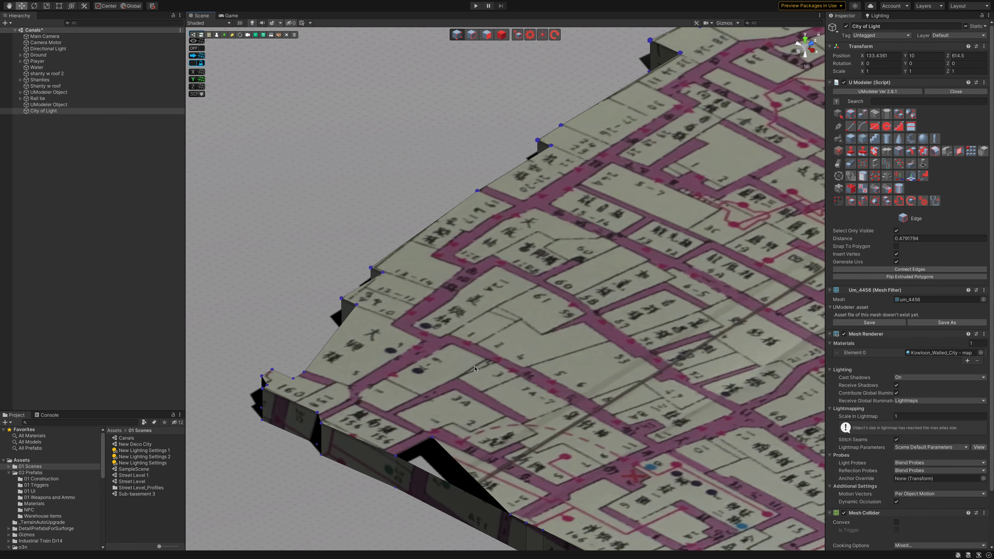
key(ctrl+y)
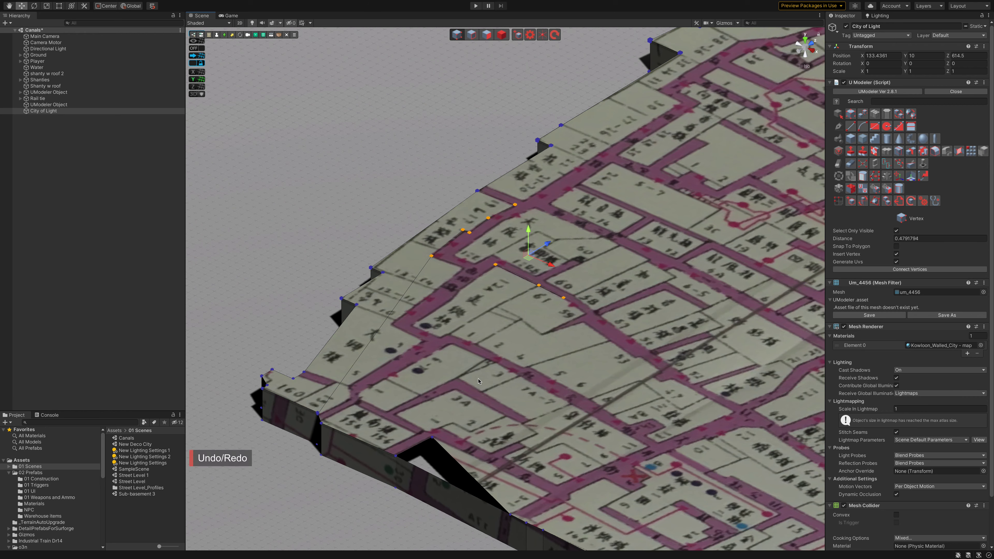
key(ctrl+y)
key(ctrl+y)
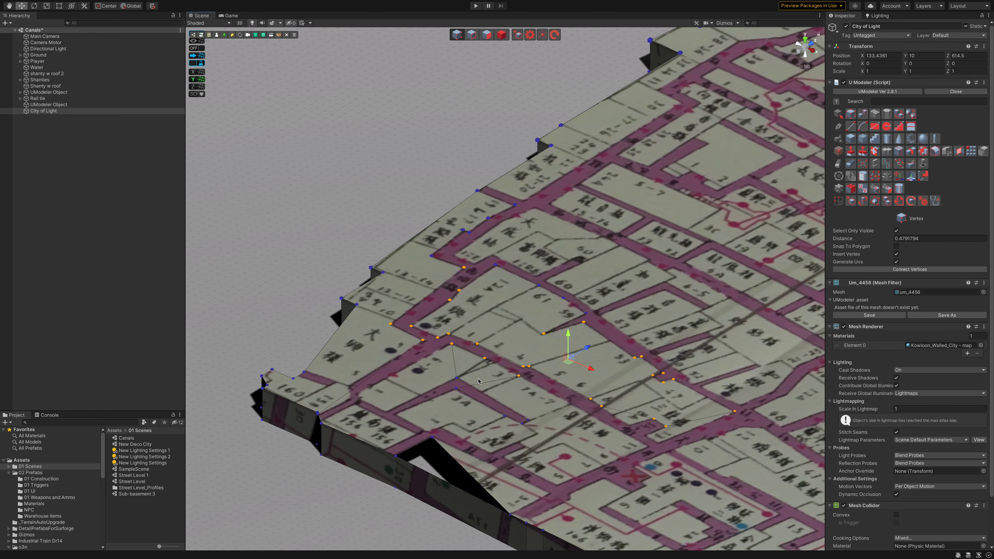
key(ctrl+y)
key(ctrl+y)
mouse_move(478, 381)
alt+mouse_down()
mouse_move(636, 458)
mouse_move(551, 413)
alt+mouse_up()
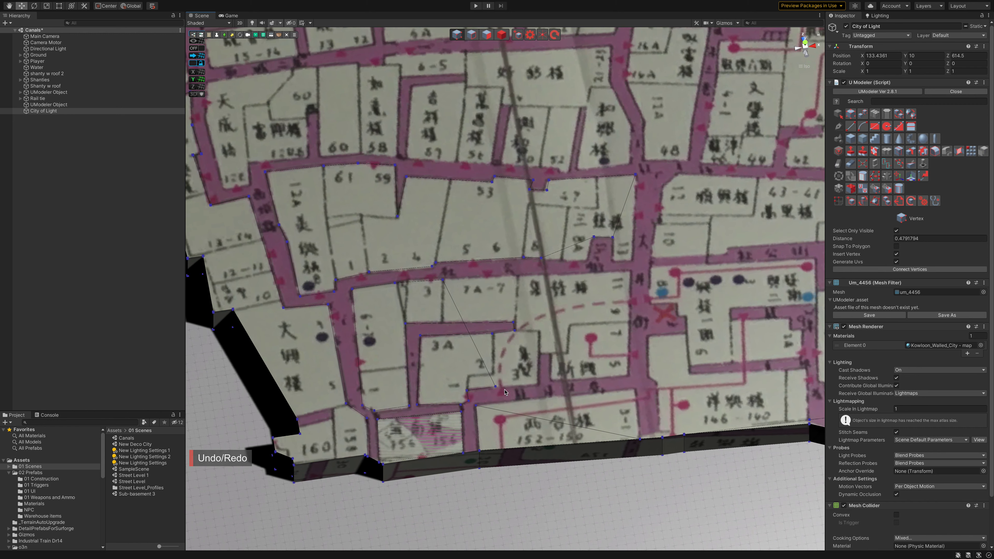
click(495, 387)
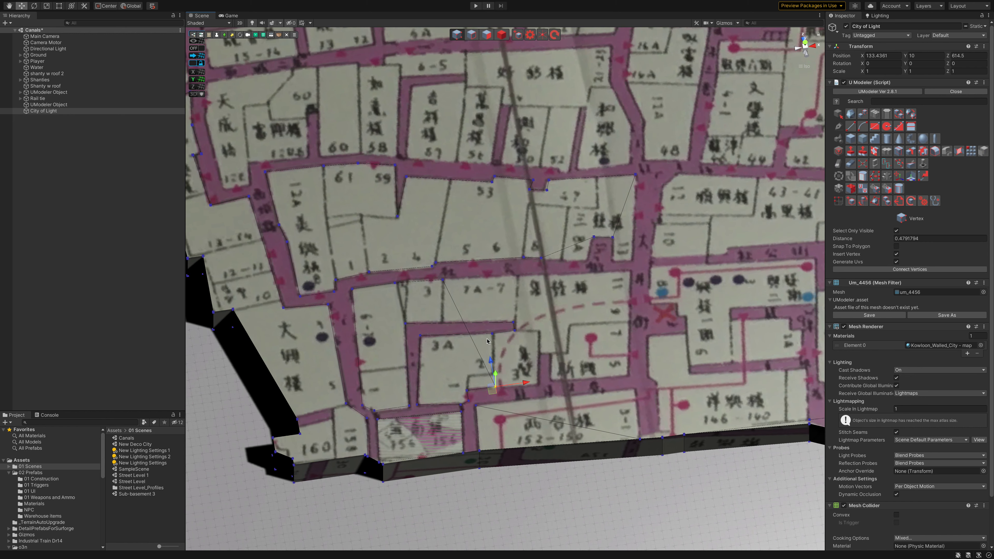
Step: Erase the selected vertex and three box-selected groups of stray vertices near block 53
key(Delete)
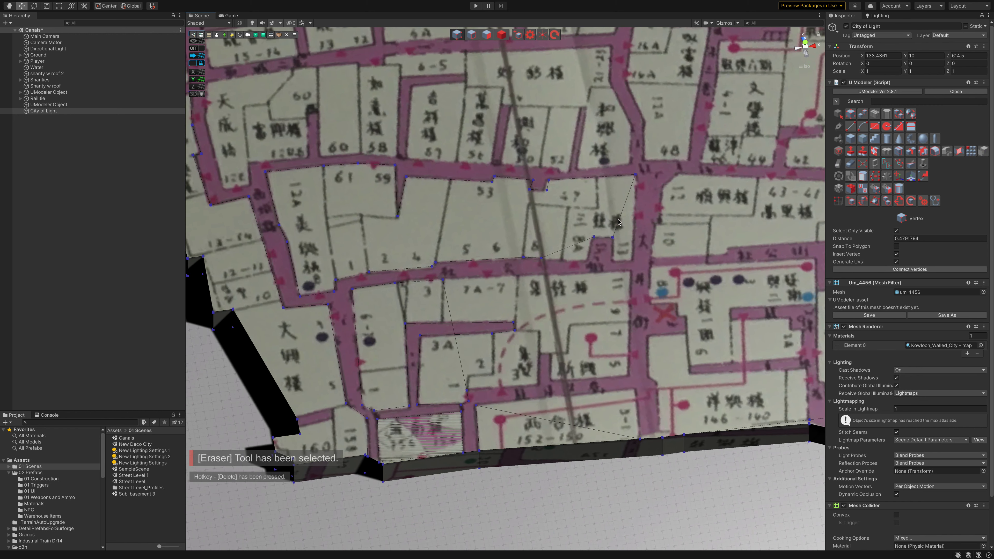
drag(665, 146, 436, 292)
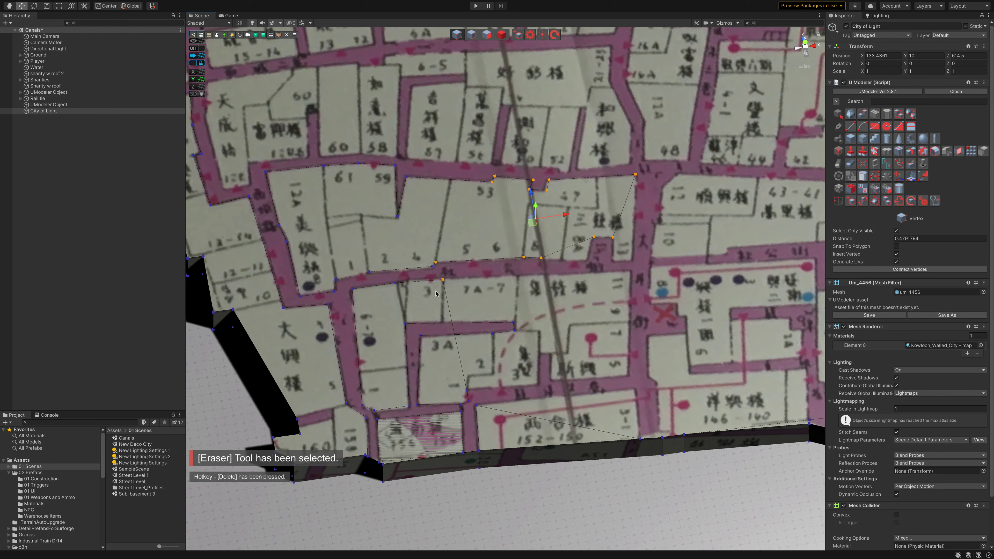
key(Delete)
drag(470, 146, 319, 270)
key(Delete)
drag(482, 254, 293, 328)
key(Delete)
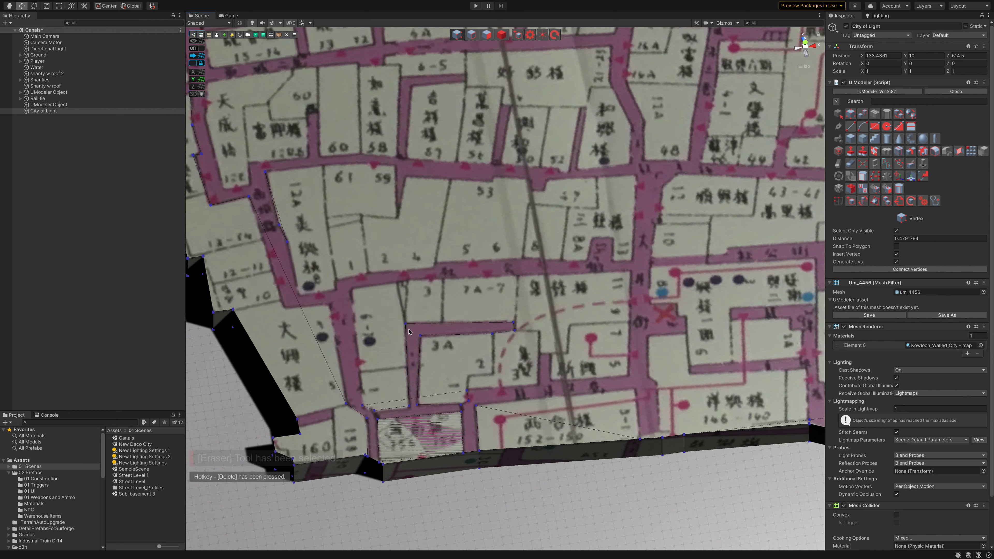
Step: Nudge a stray vertex below block 3A, then undo an accidental erase around the block
click(475, 406)
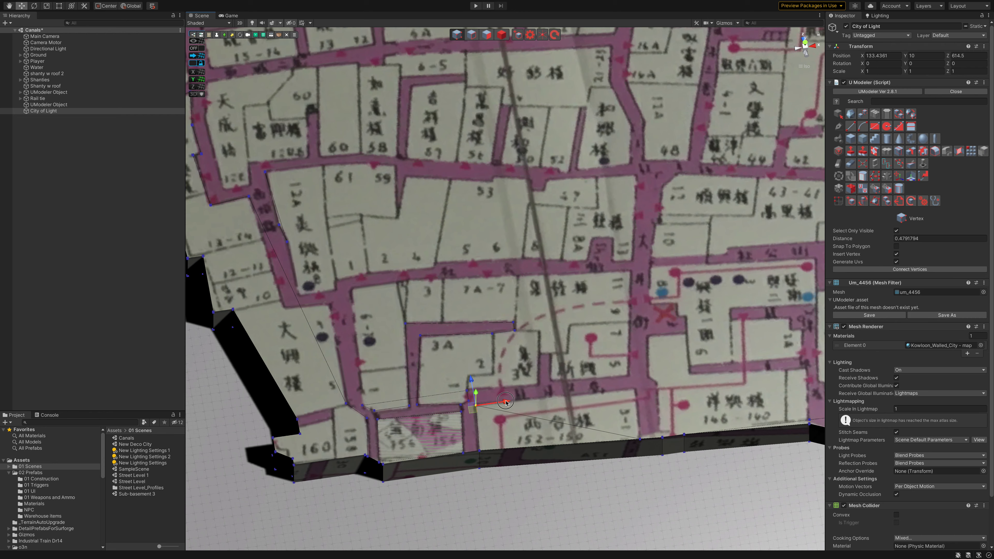
mouse_move(521, 392)
mouse_down()
mouse_move(537, 458)
mouse_move(552, 459)
mouse_up()
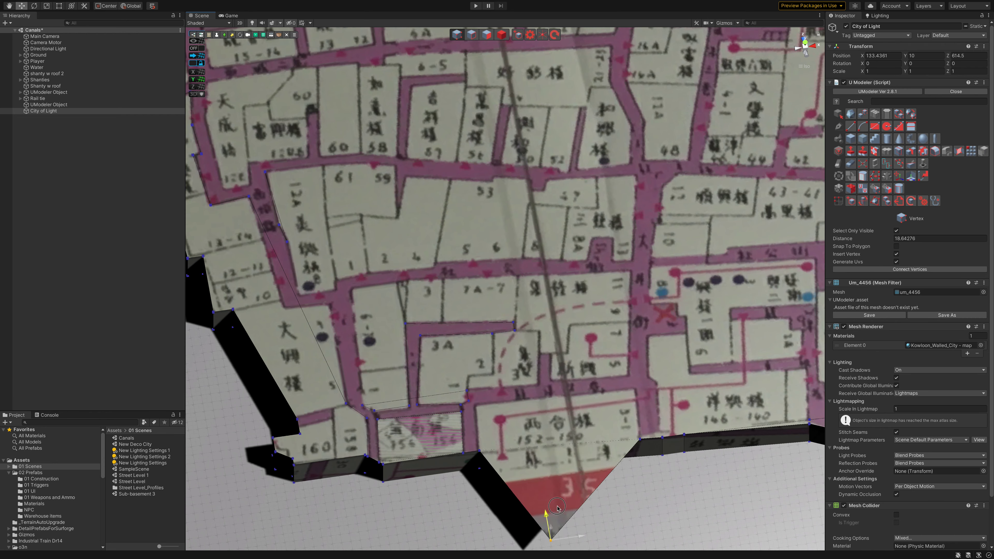
drag(552, 459, 548, 432)
click(467, 391)
key(e)
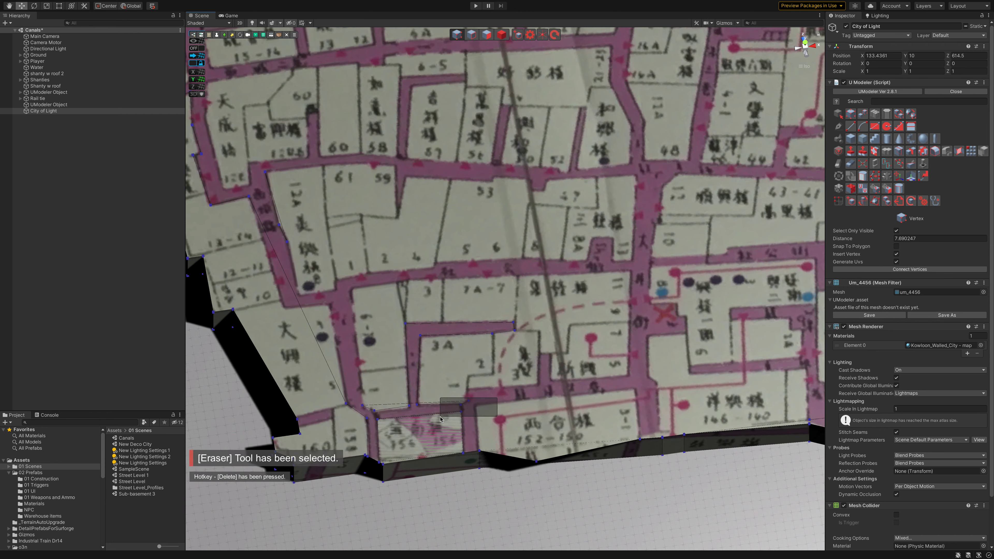
key(Delete)
drag(590, 259, 399, 422)
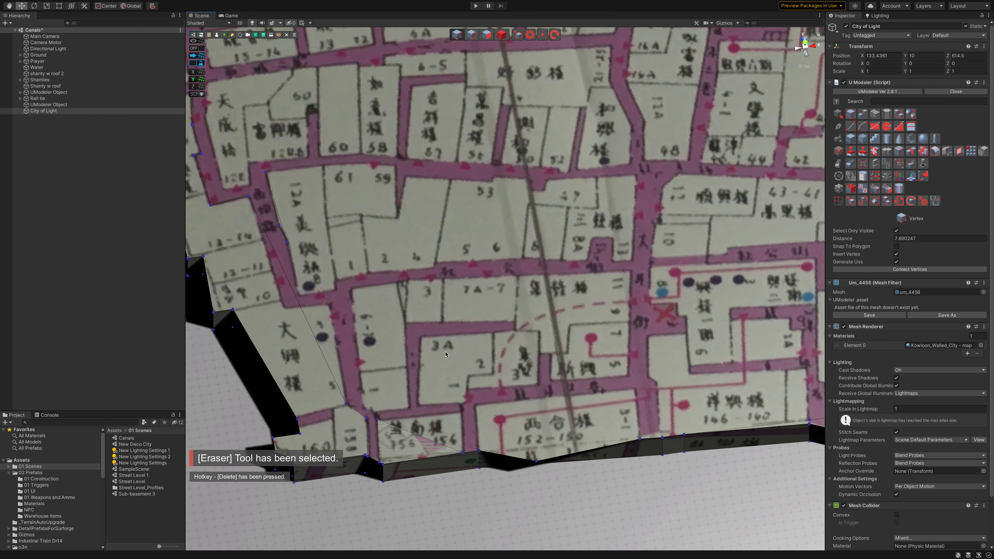
key(ctrl+z)
Step: Erase stray vertices near blocks 156 and 154 and leftover edges around block 3A and the left side
click(508, 405)
middle_drag(513, 394, 549, 378)
click(549, 368)
key(Delete)
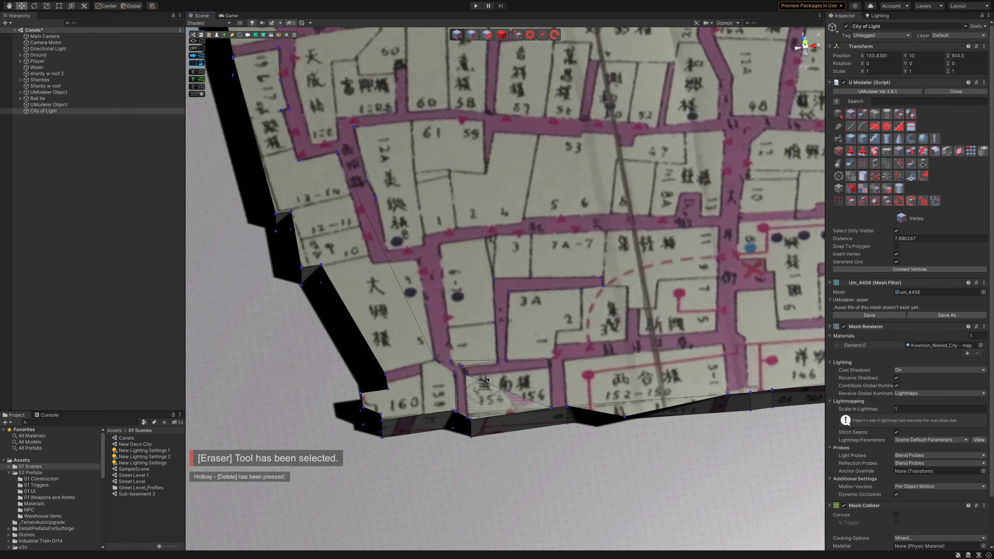
key(Delete)
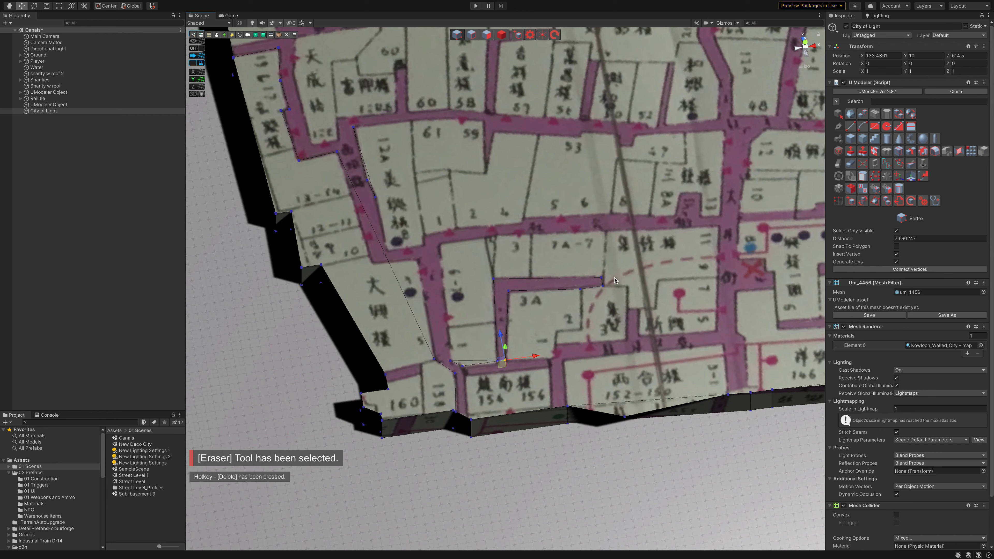
key(Delete)
click(462, 366)
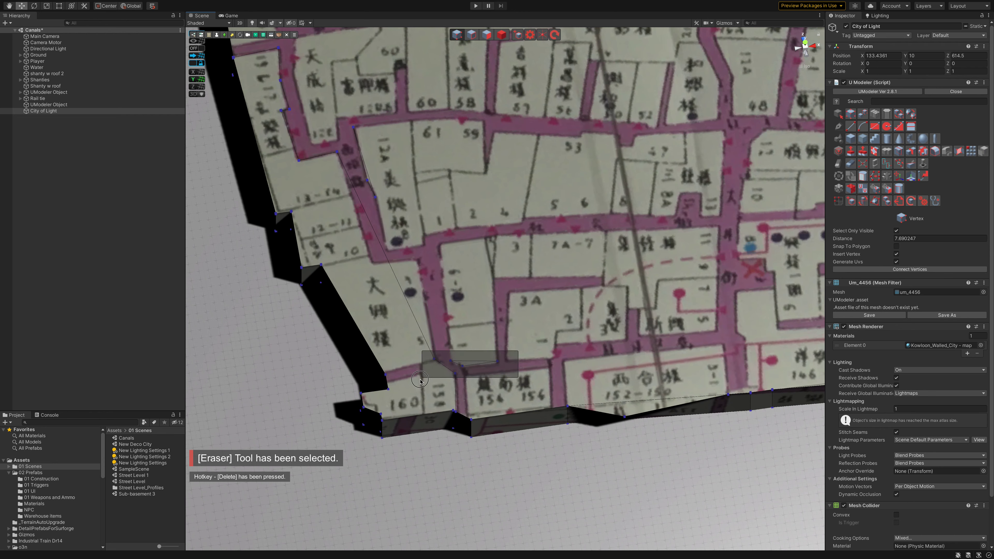
key(Delete)
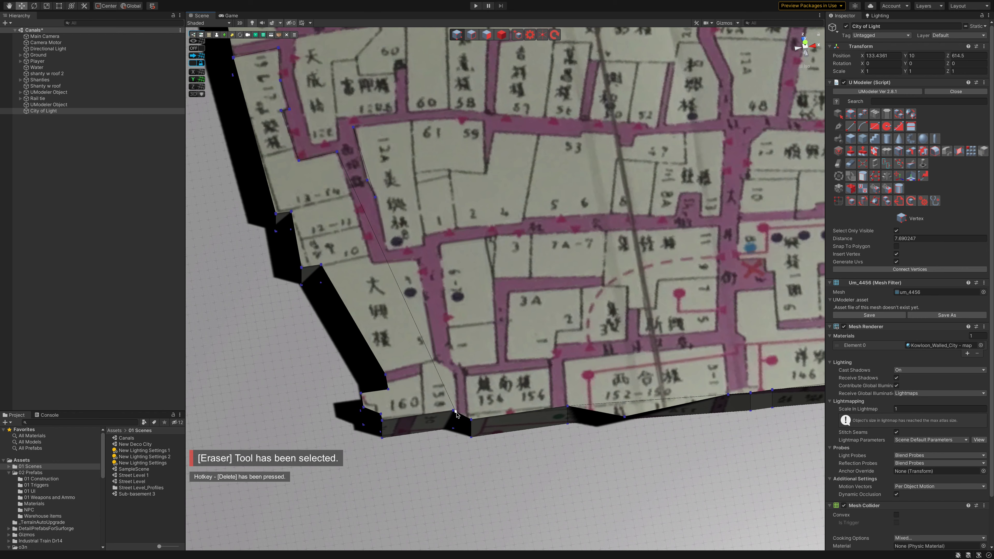
click(354, 127)
key(Delete)
Step: Delete the left-border vertices, then the long diagonal edge in Edge mode
middle_drag(338, 154, 463, 209)
drag(440, 189, 496, 312)
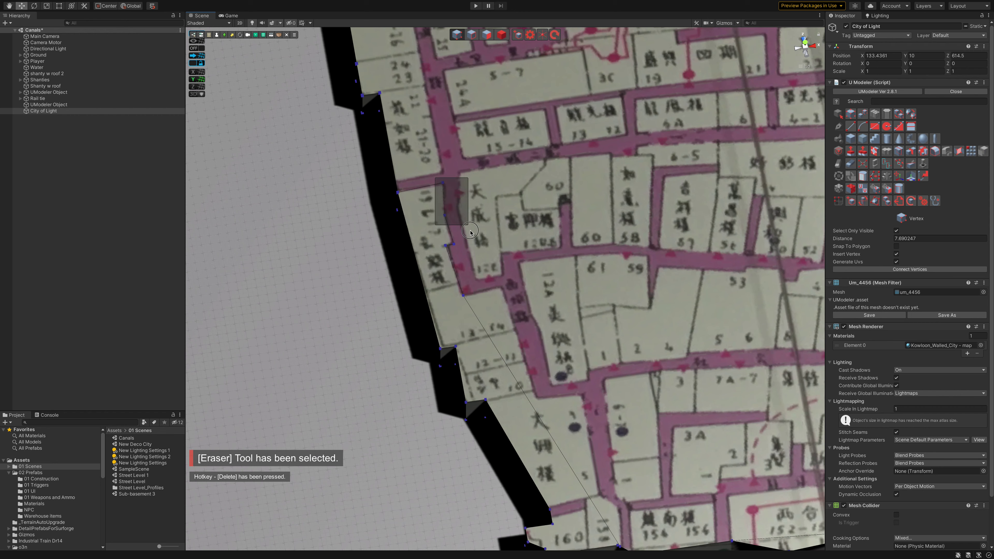
key(Delete)
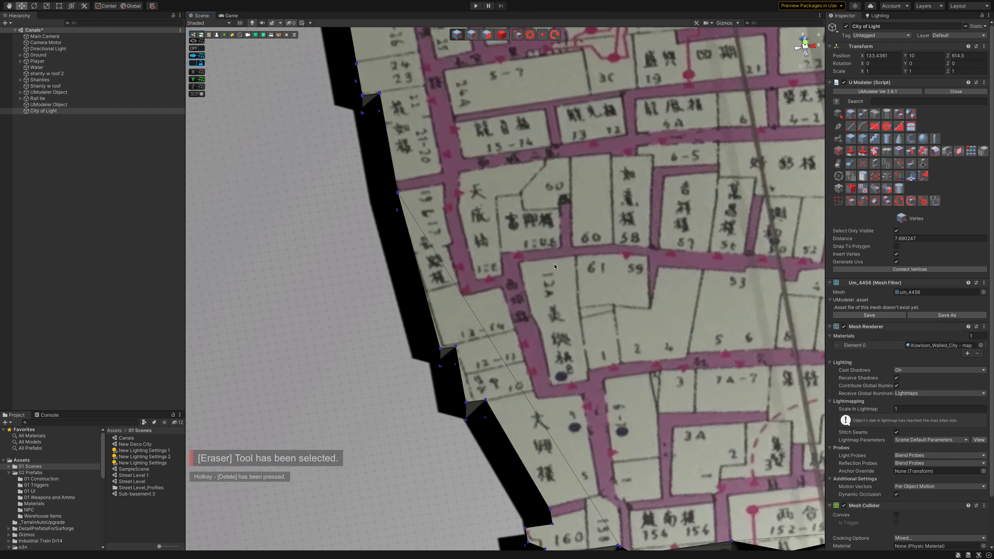
click(477, 37)
click(491, 340)
mouse_move(640, 293)
middle_down()
mouse_move(509, 186)
mouse_move(476, 177)
middle_up()
key(Delete)
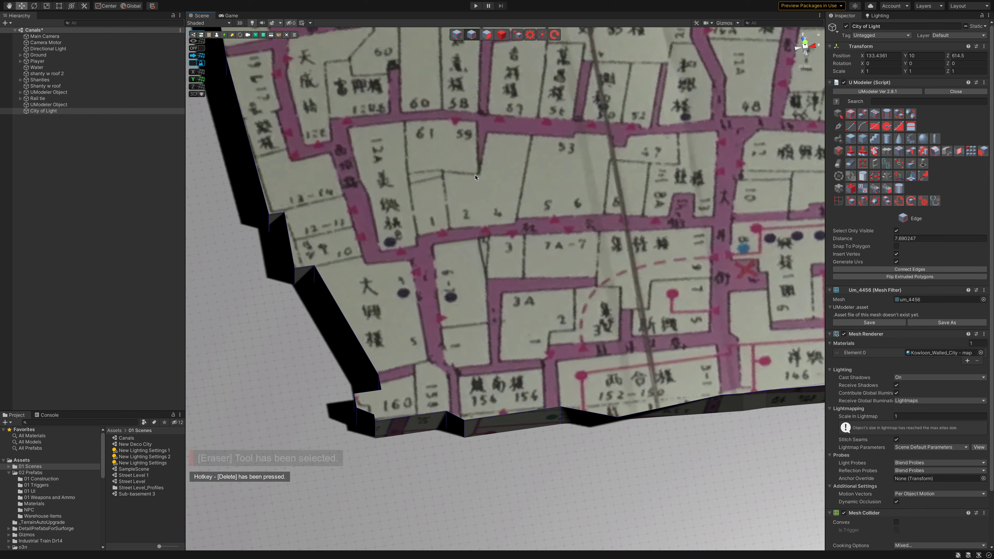
scroll(476, 177, down, 3)
mouse_move(475, 177)
middle_down()
mouse_move(630, 371)
mouse_move(494, 271)
middle_up()
scroll(630, 371, down, 2)
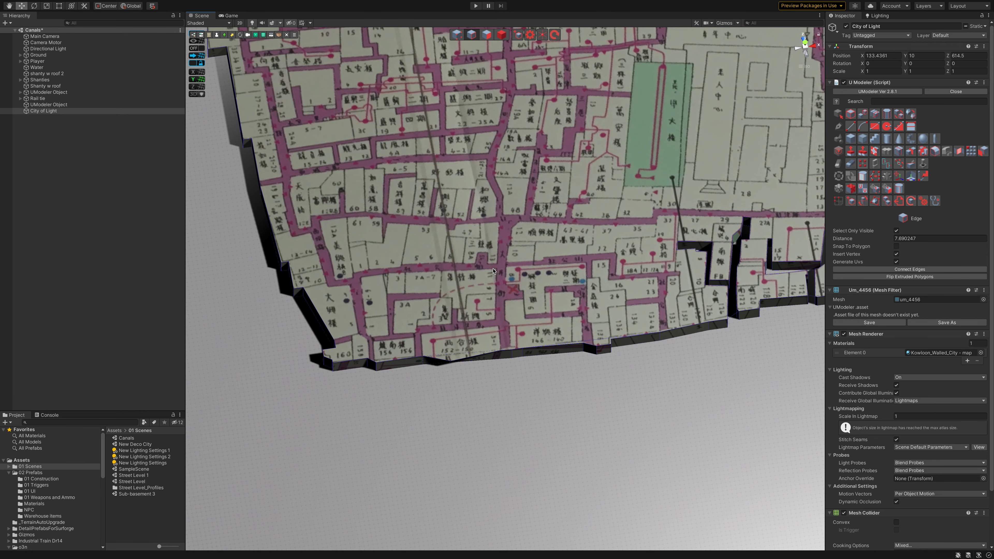
middle_drag(593, 262, 487, 277)
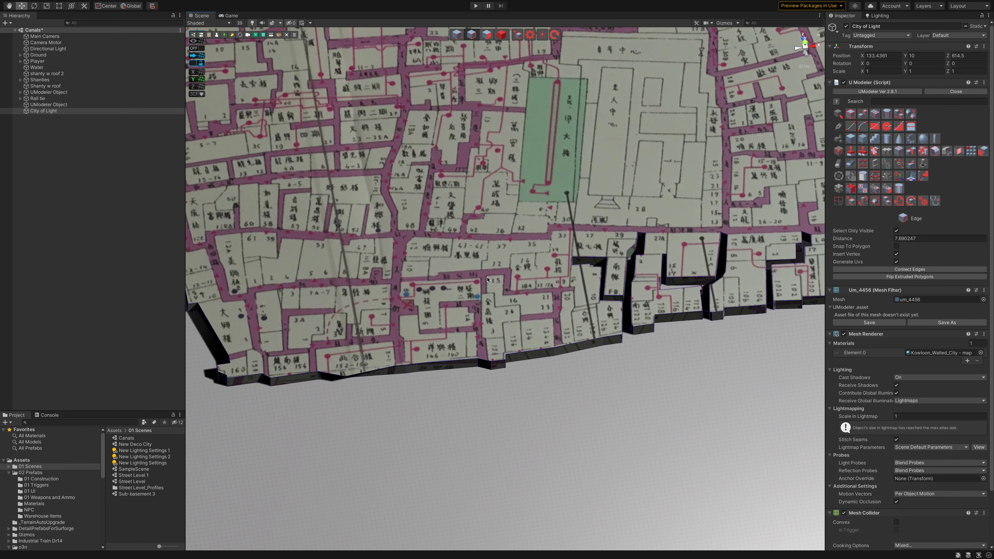